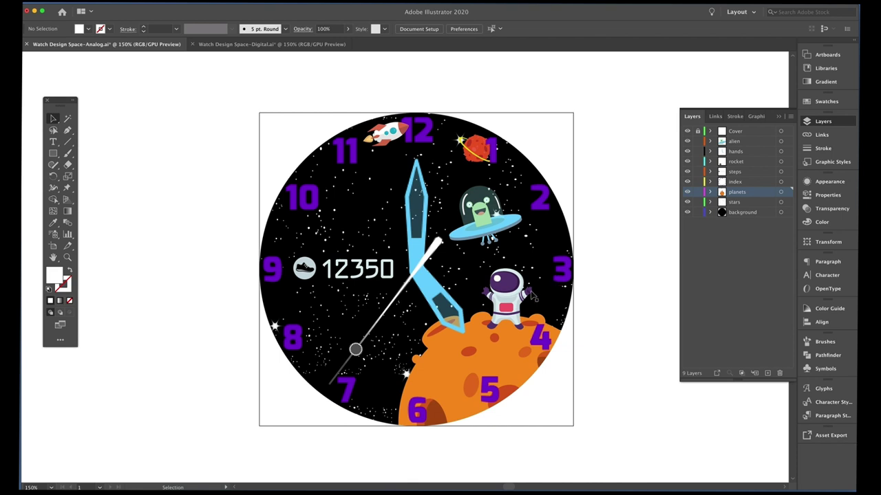
- Shift the alien saucer, the rocket and the star field slightly on the analog watch face artwork
click(511, 285)
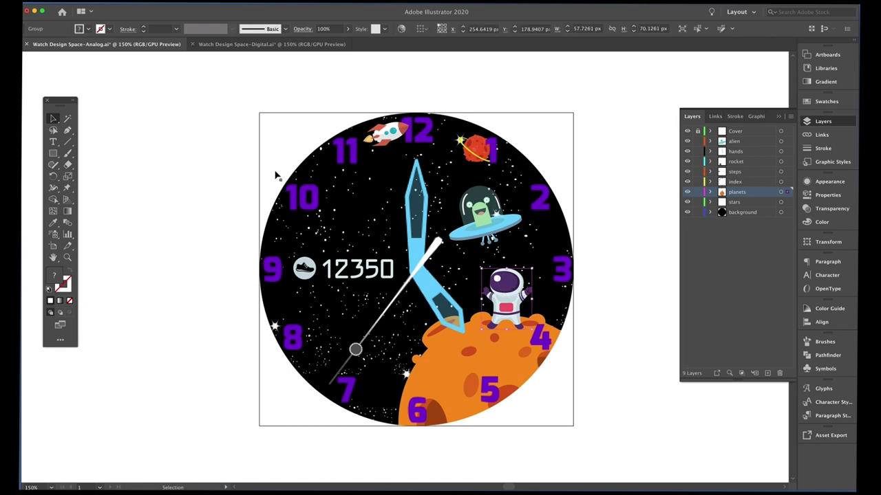
click(279, 268)
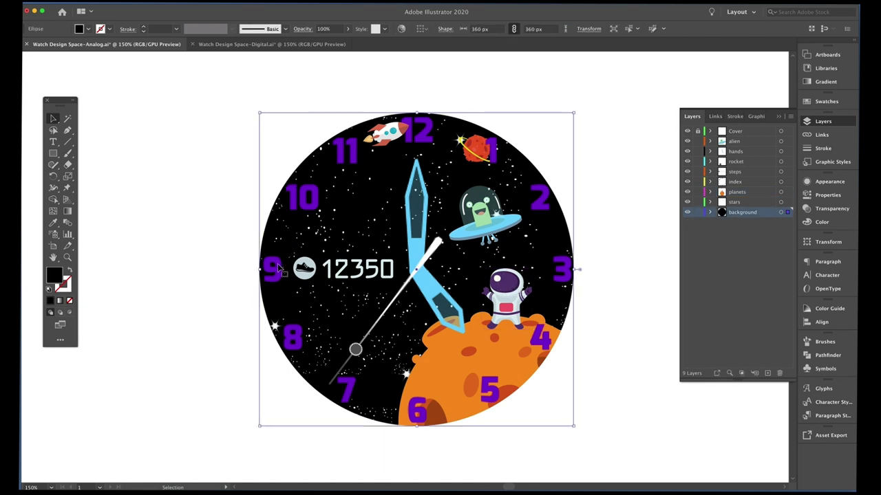
click(479, 214)
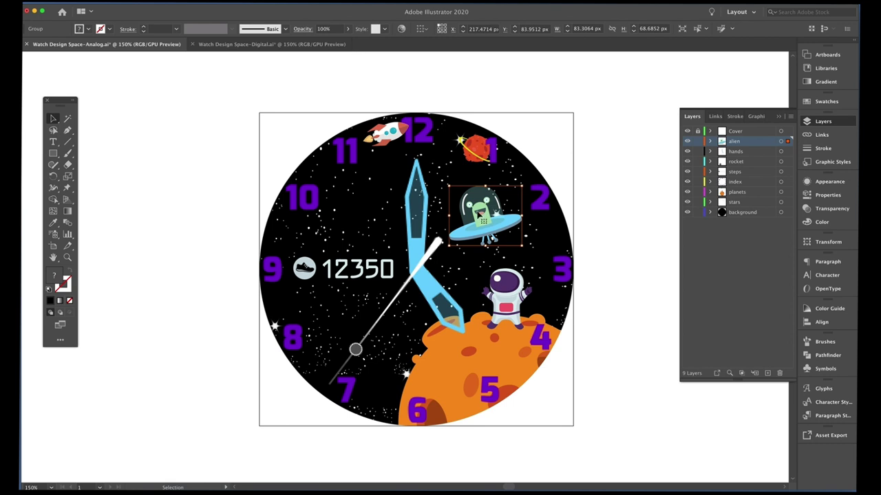
drag(486, 224, 476, 219)
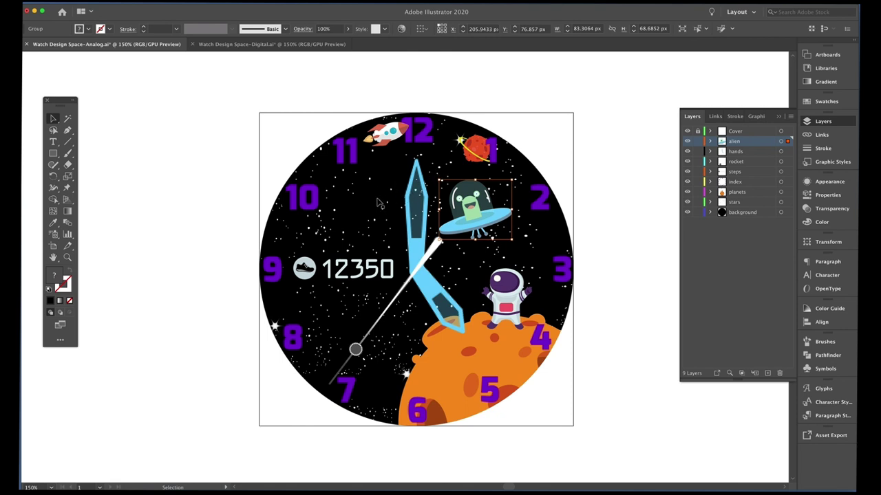
drag(390, 137, 395, 138)
drag(461, 210, 494, 216)
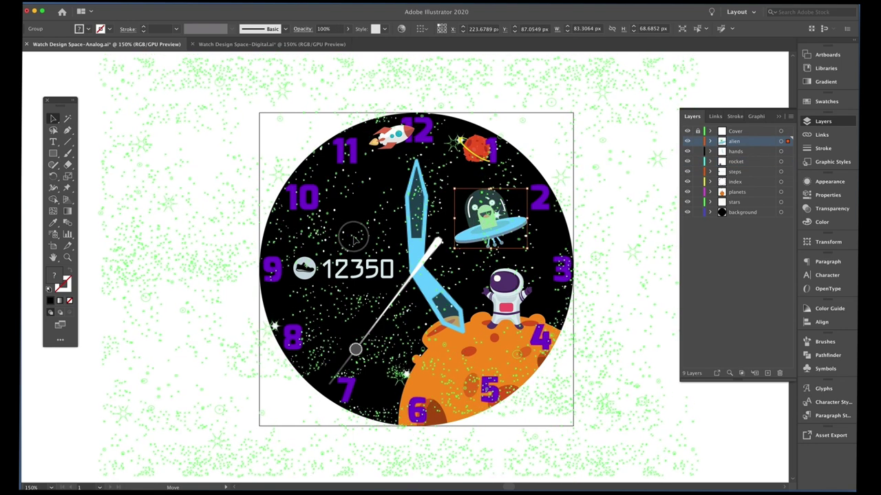
click(361, 354)
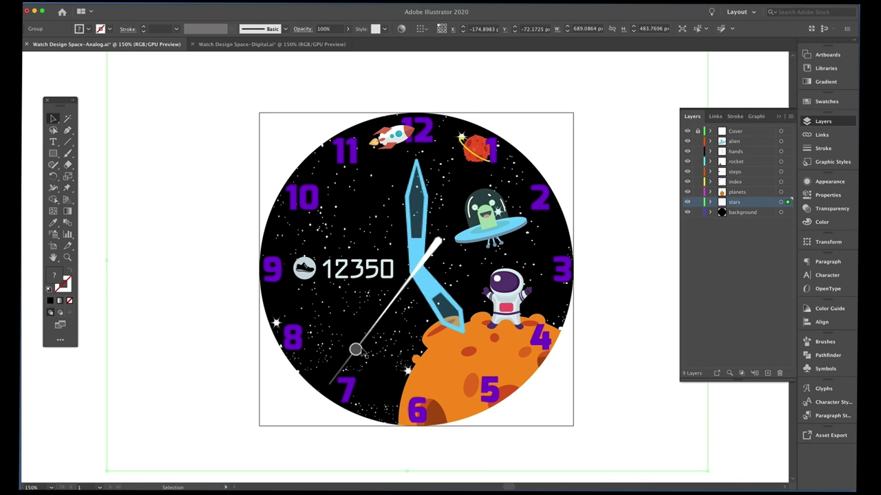
- Copy the astronaut, switch to Photoshop, and create a 58 x 70 px, 72 ppi RGB document from the Clipboard preset
click(510, 293)
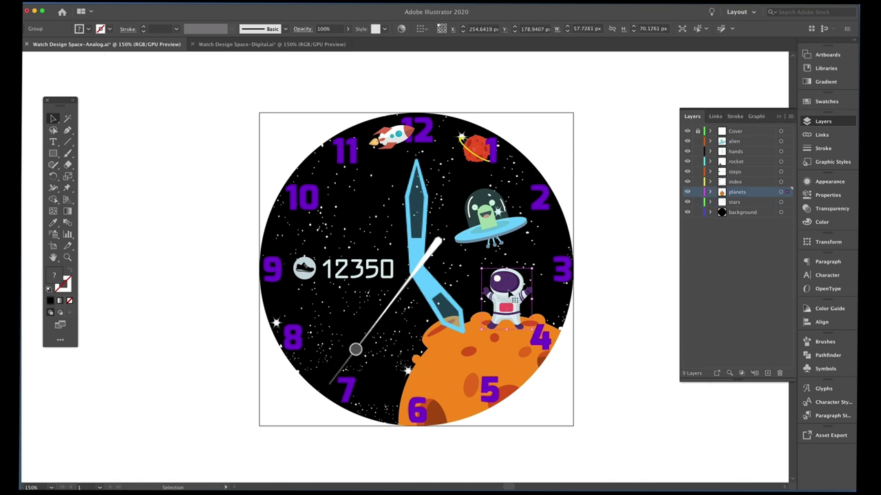
key(a)
key(v)
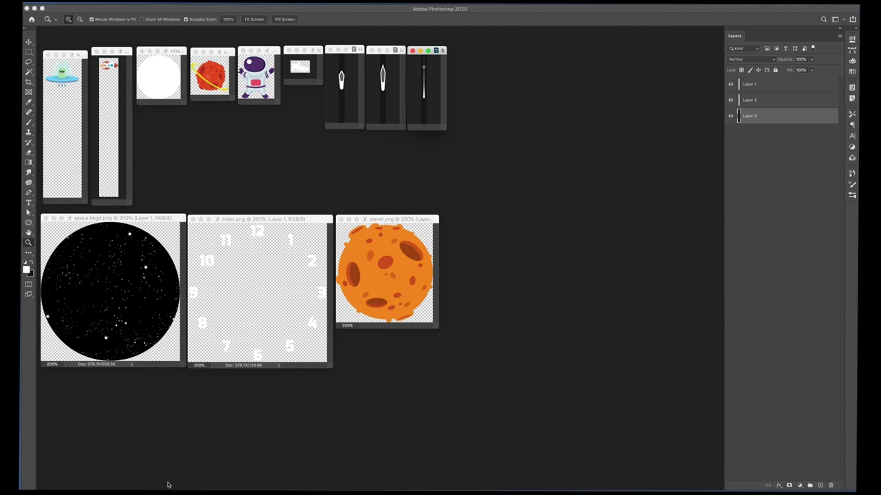
key(super+n)
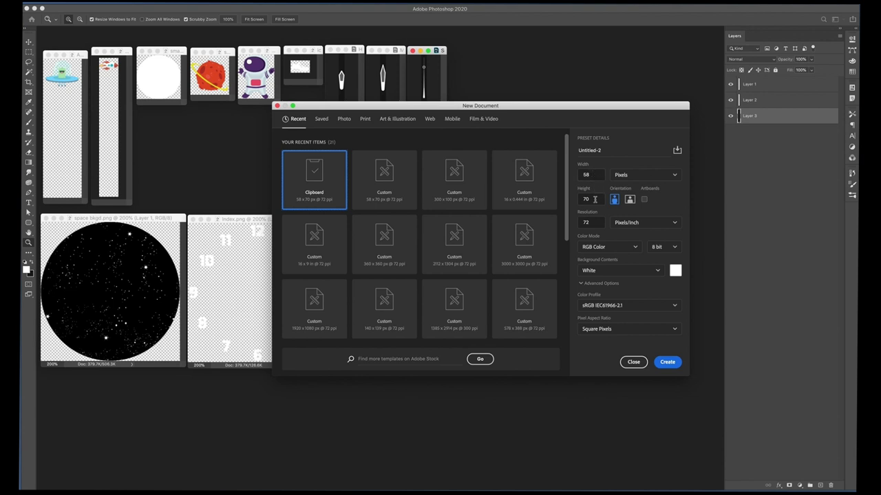
click(667, 362)
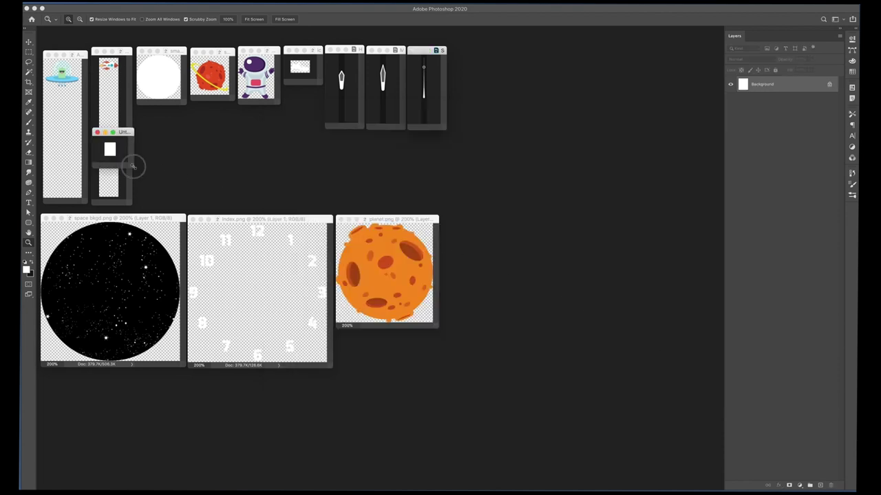
drag(132, 165, 181, 169)
drag(163, 131, 237, 136)
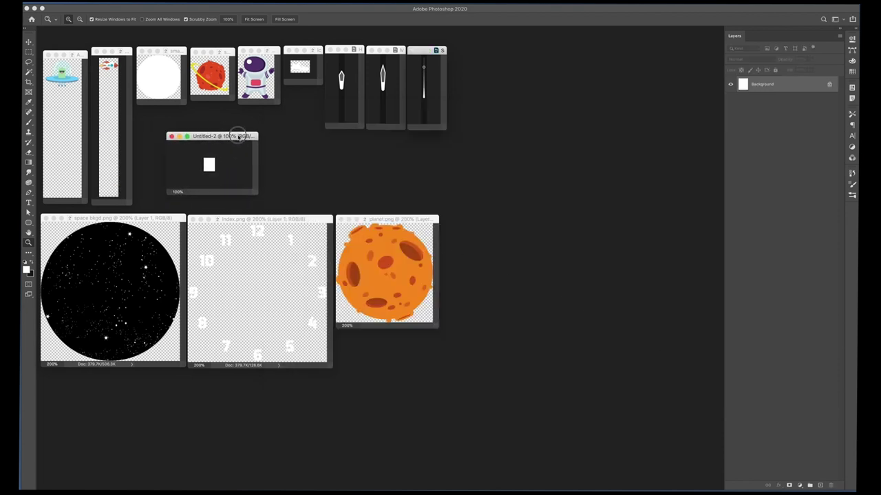
- Paste the copied astronaut into the new document as pixels and deselect its layer
click(28, 42)
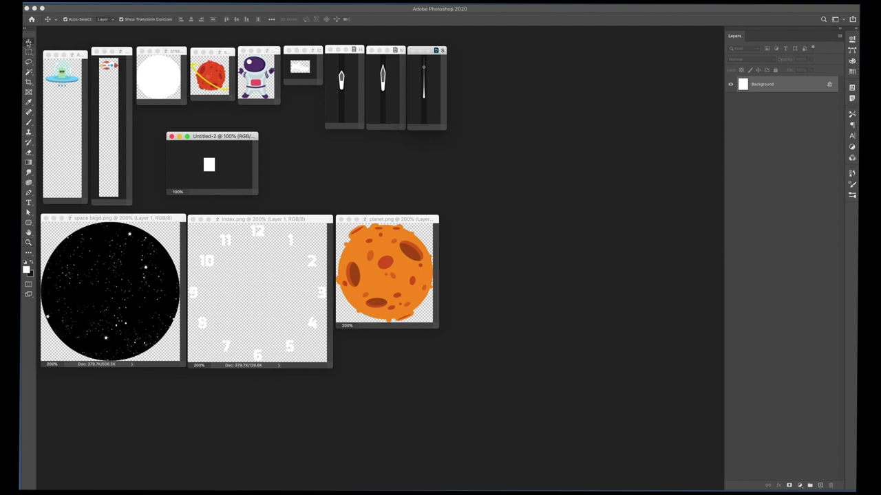
key(super+v)
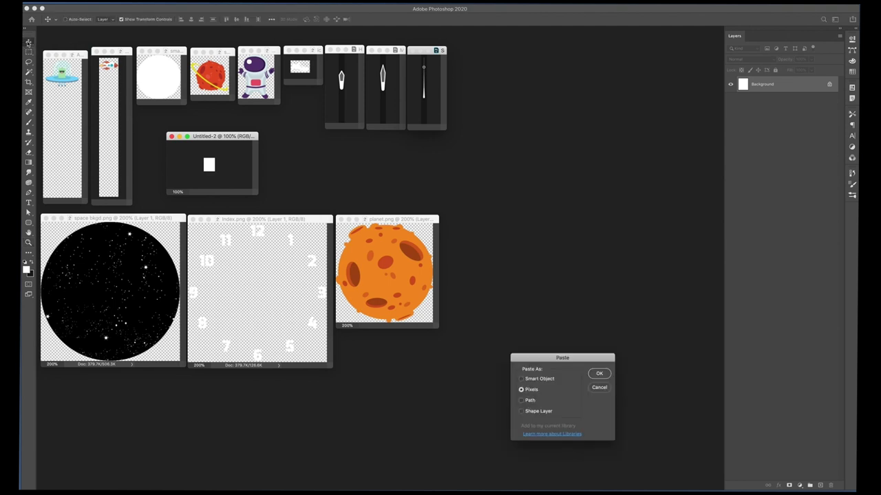
click(608, 373)
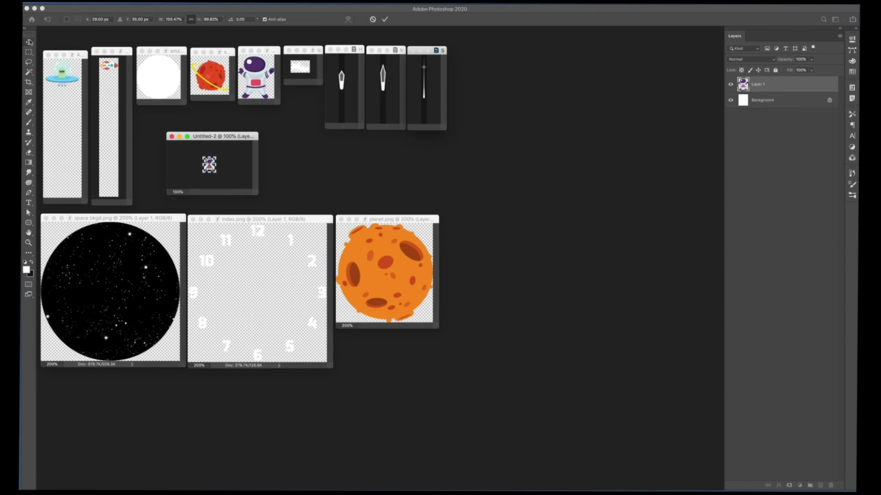
click(30, 42)
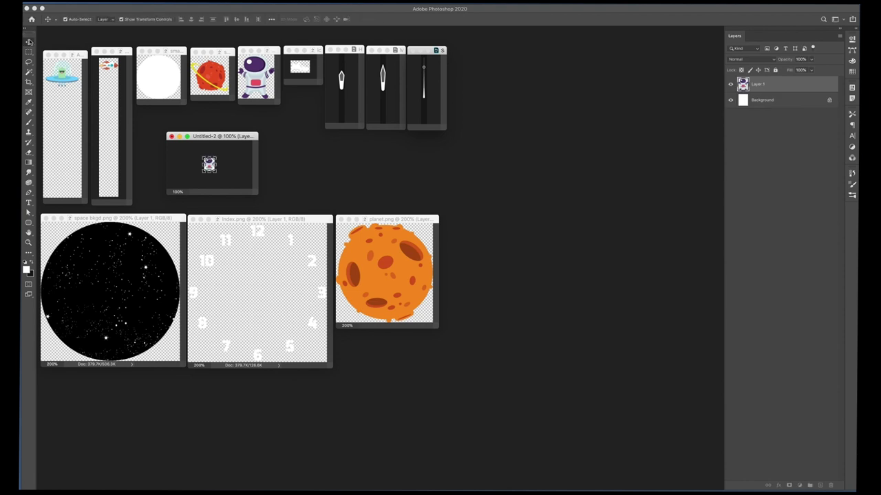
click(771, 135)
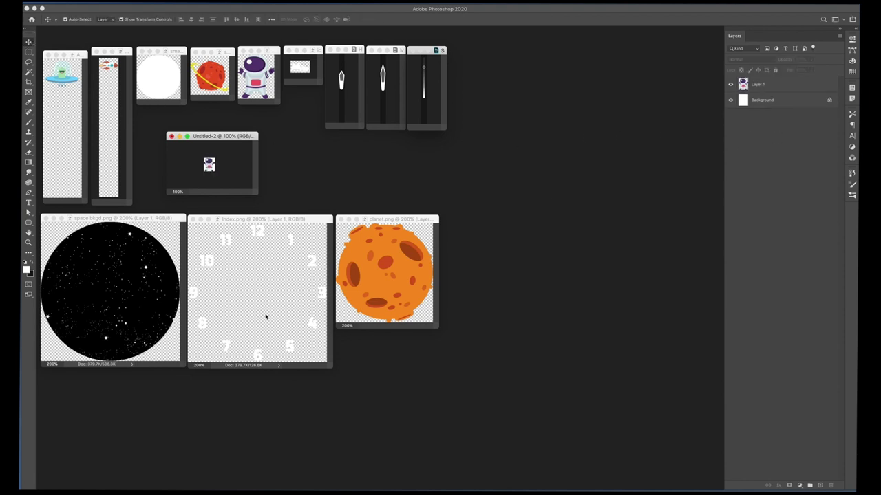
- Inspect the pasted astronaut at 300% and close the untitled document without saving it
click(29, 242)
click(208, 169)
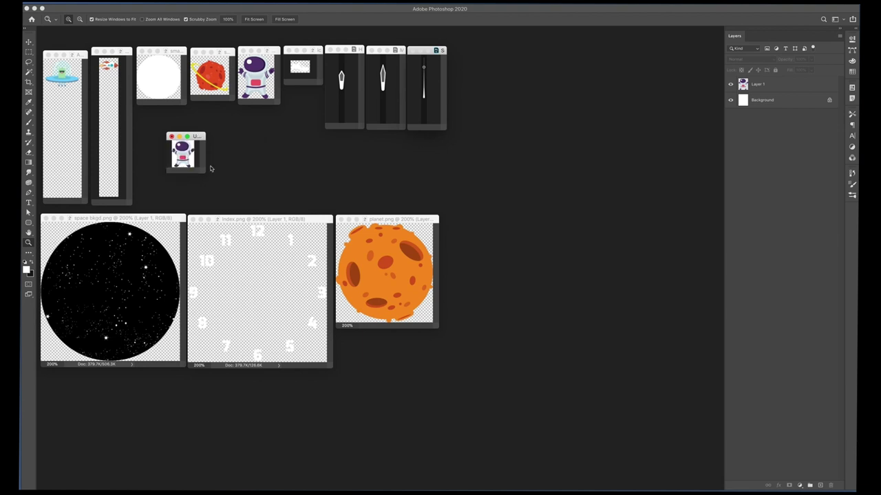
click(193, 154)
drag(201, 184, 261, 201)
drag(224, 139, 265, 117)
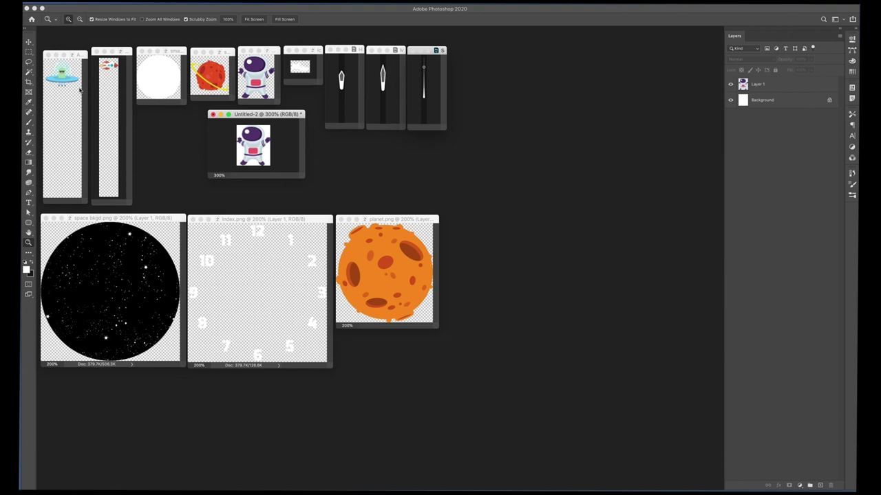
click(212, 114)
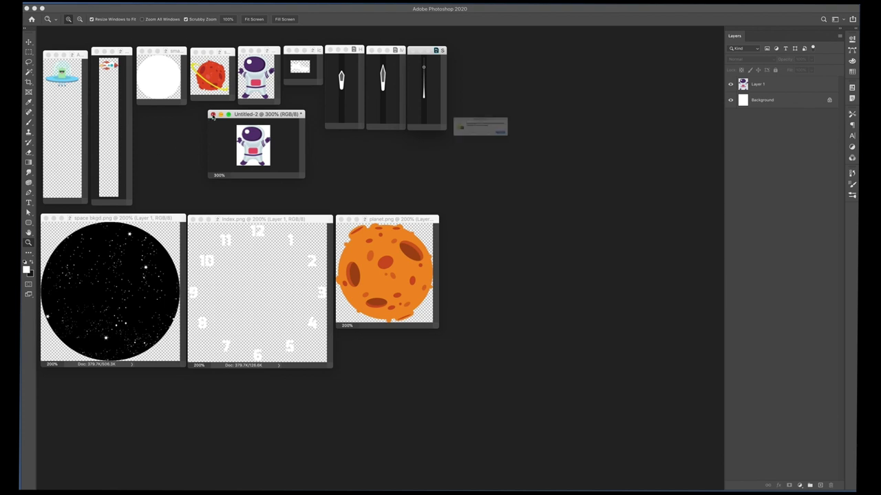
click(451, 145)
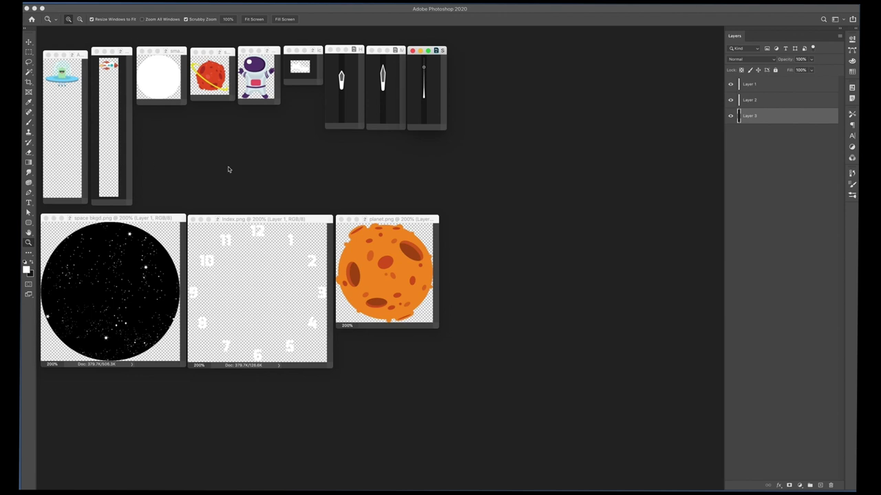
- Examine the layers of the first watch hand document by toggling the visibility of Layer 4 off and on
click(331, 64)
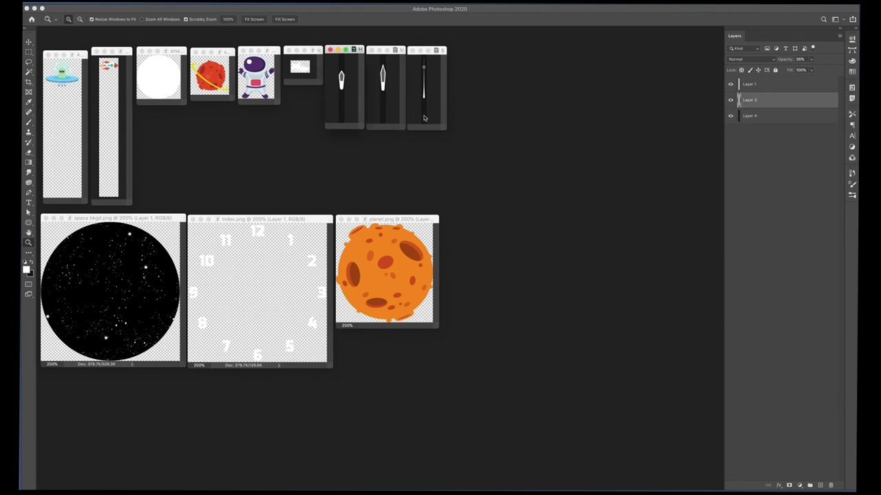
click(731, 116)
click(731, 116)
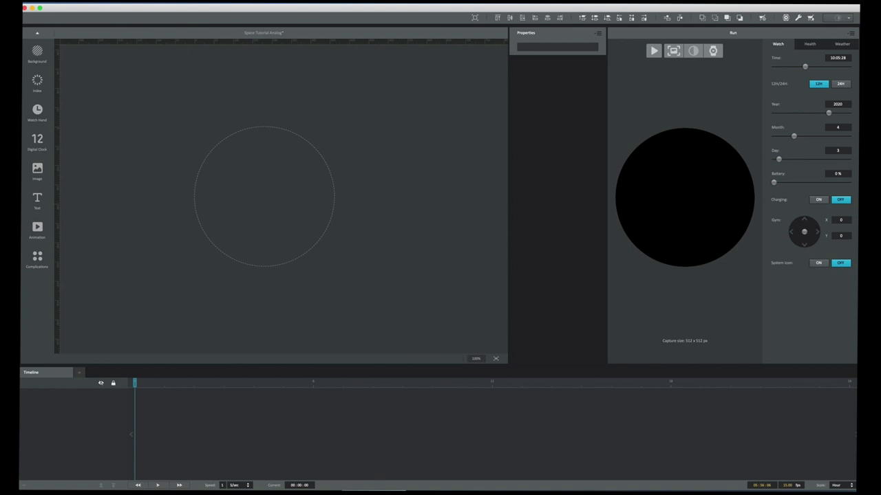
- Switch to the Space Tutorial Analog project in the watch face designer and import space bkgd.png as a watch hand
click(38, 112)
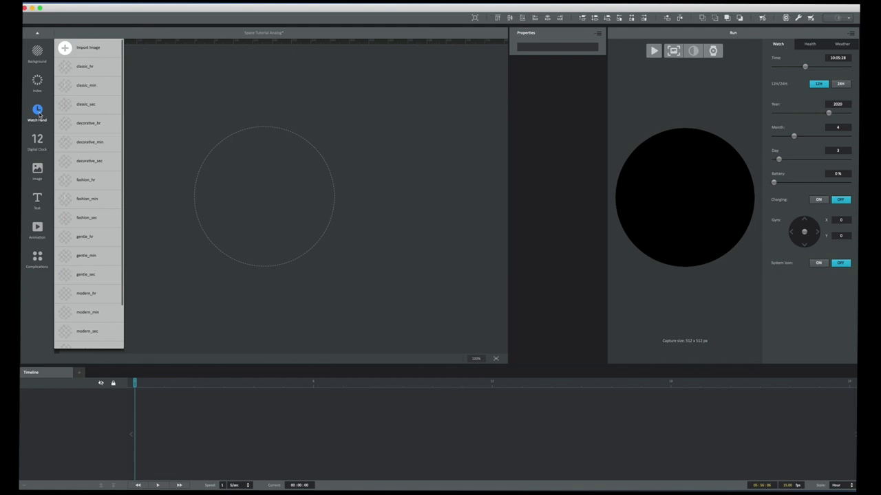
click(83, 48)
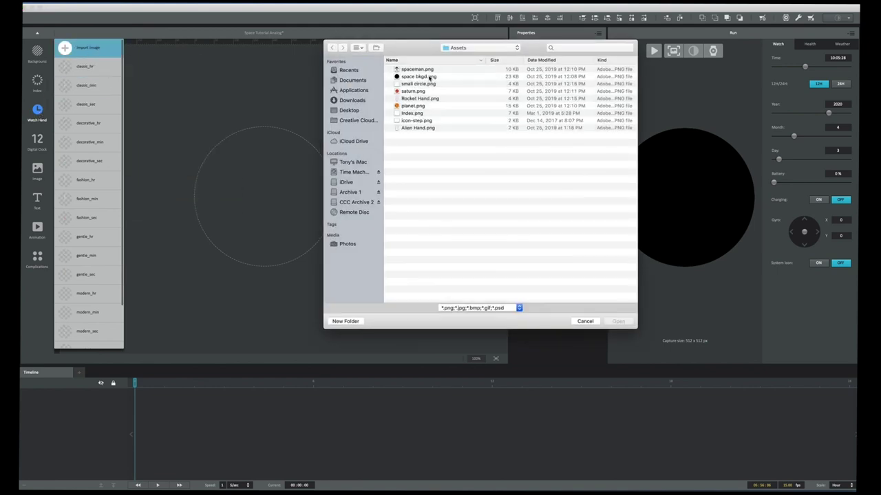
click(430, 77)
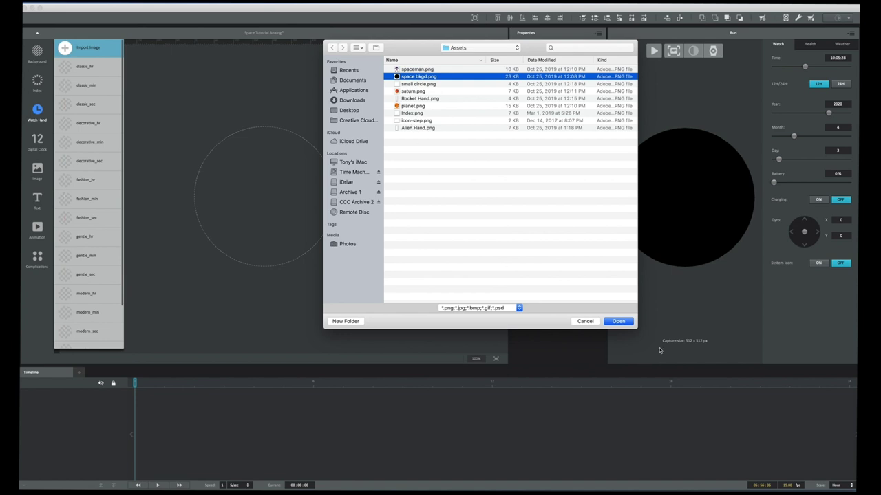
click(616, 322)
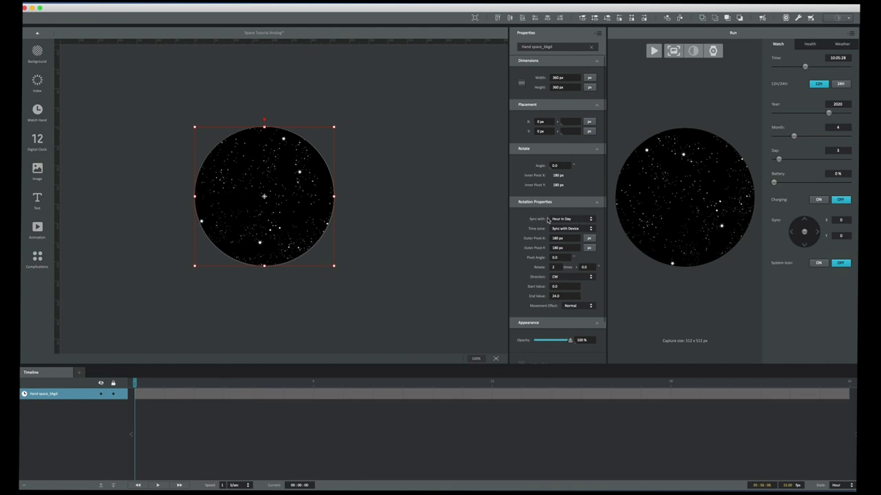
- Sync the space background's rotation with Second in Minute and set its movement effect to Sweep while the preview runs
click(576, 218)
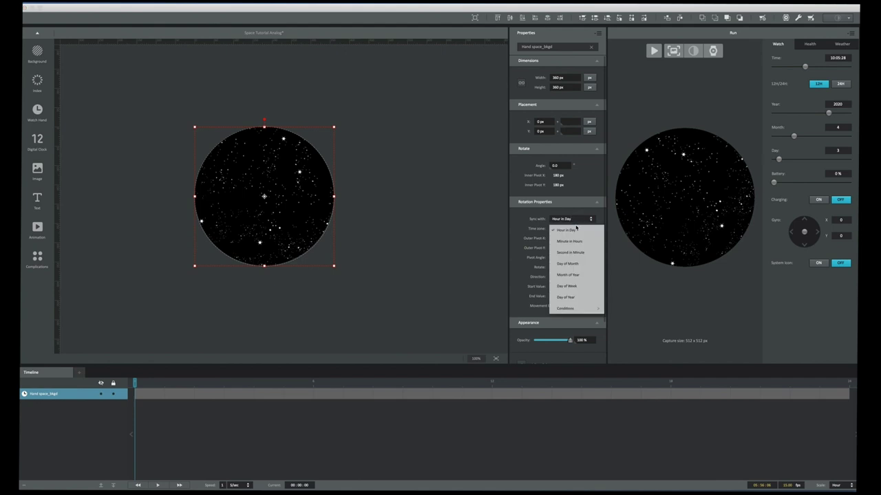
click(577, 253)
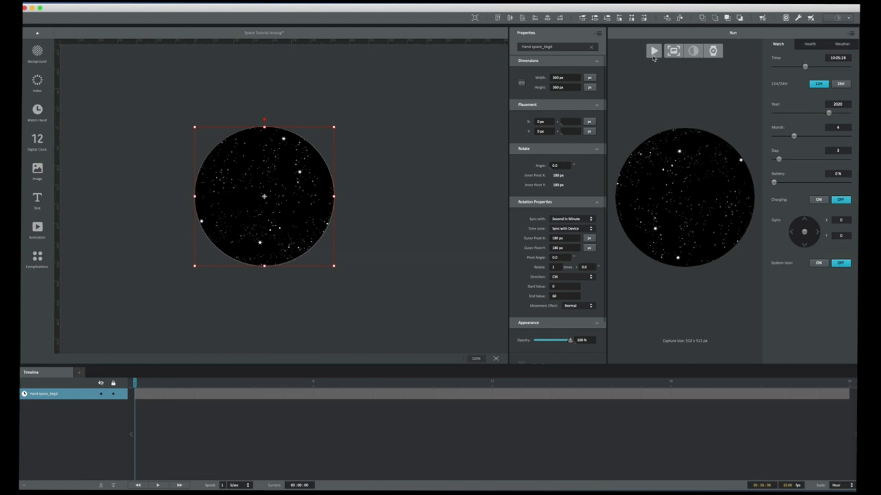
click(654, 55)
click(576, 306)
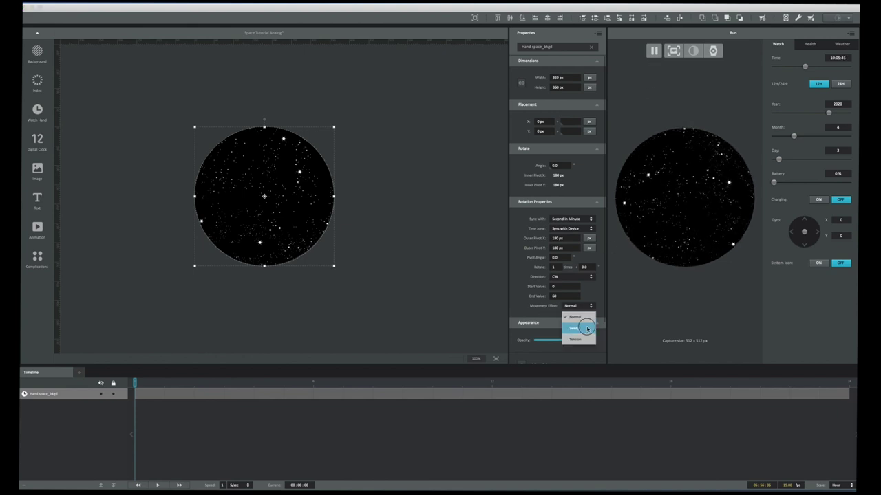
click(587, 329)
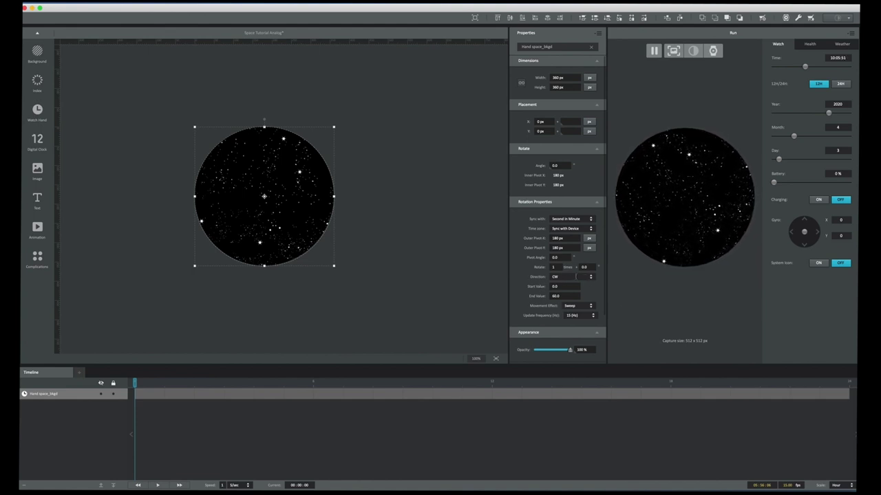
- Set the space background's rotation direction to CCW and pause the preview
click(577, 276)
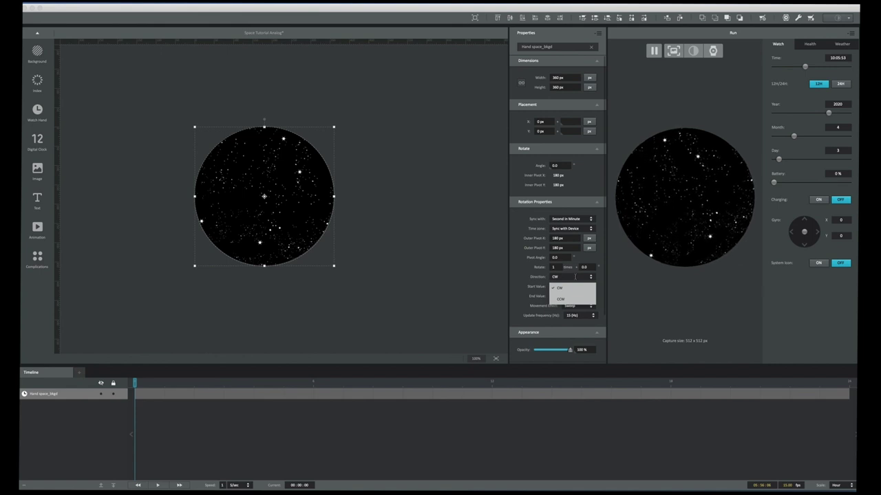
click(561, 300)
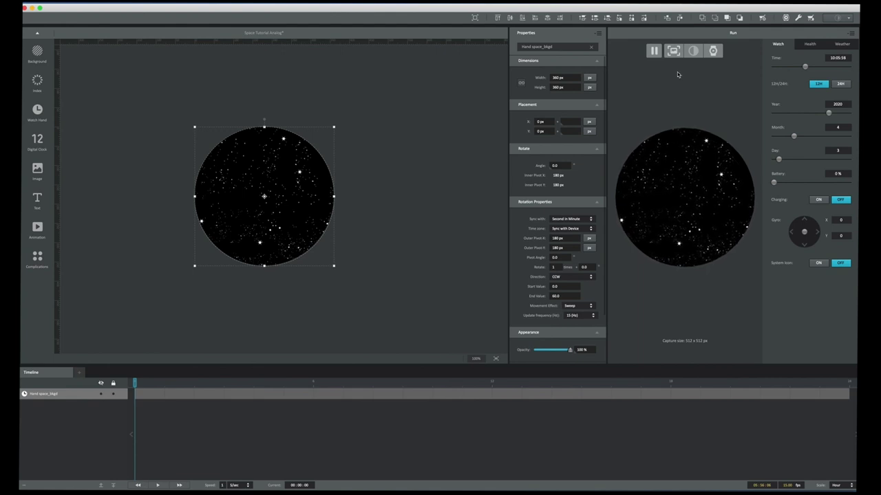
click(654, 51)
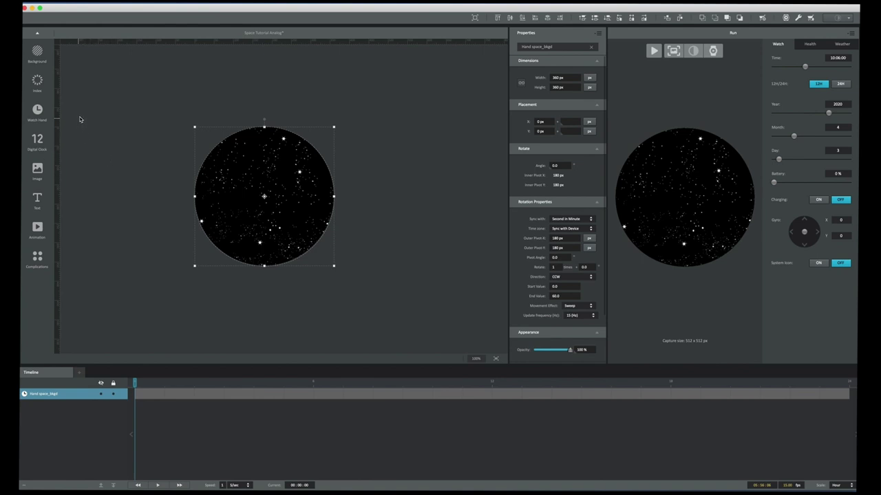
- Import index.png as an image layer to place the hour numerals over the space background
click(37, 170)
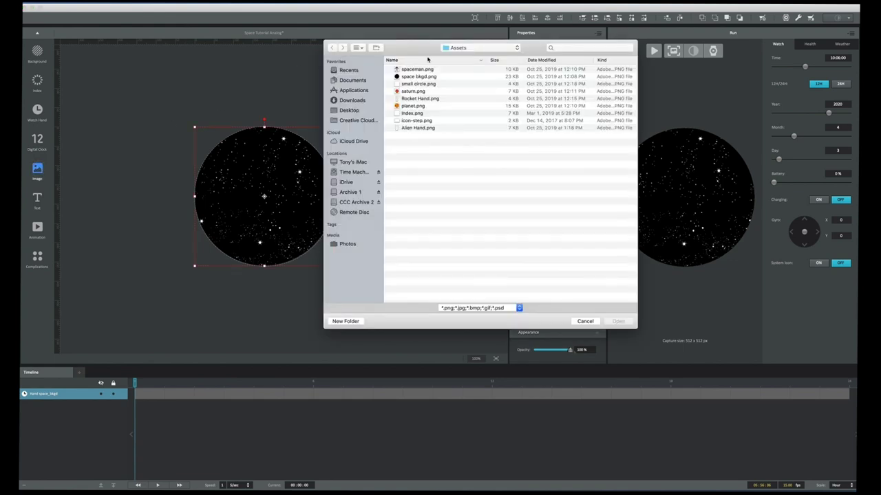
click(413, 113)
click(615, 322)
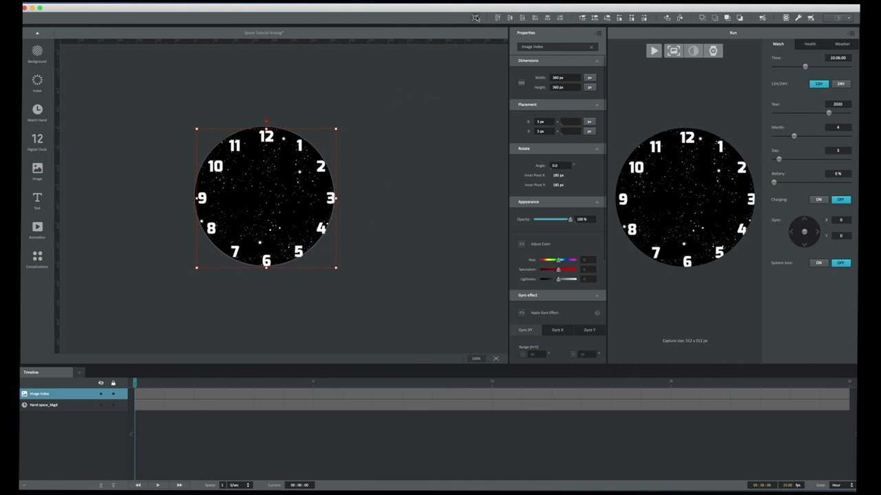
- Center the index image on the dial, and import planet.png as an image placed over numerals 4 to 6 at about X 152, Y 180 px
click(475, 18)
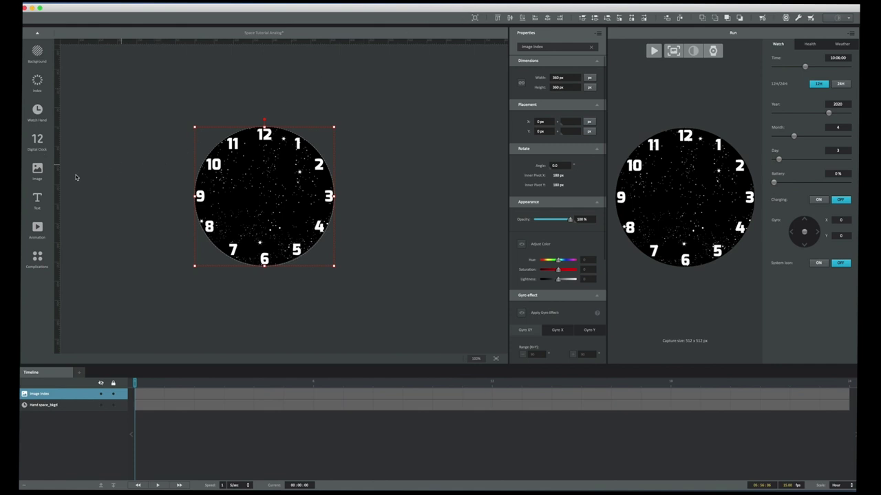
click(37, 171)
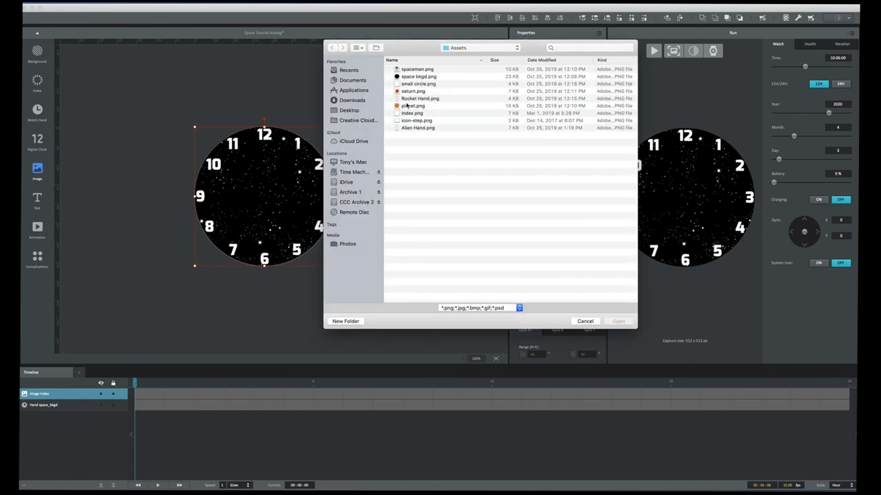
click(407, 106)
click(610, 322)
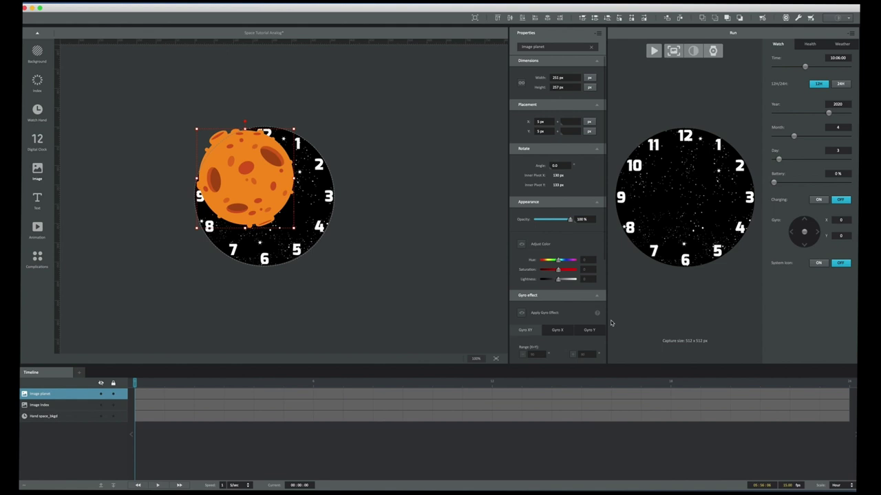
drag(243, 170, 289, 234)
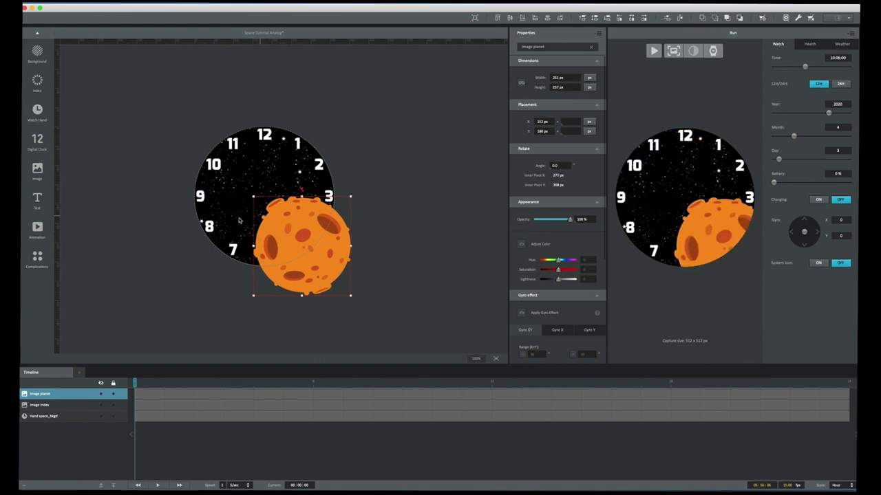
- Send the planet layer one level backward so it sits behind the hour index but above the space background
mouse_move(61, 395)
mouse_down()
mouse_move(62, 411)
mouse_move(62, 395)
mouse_up()
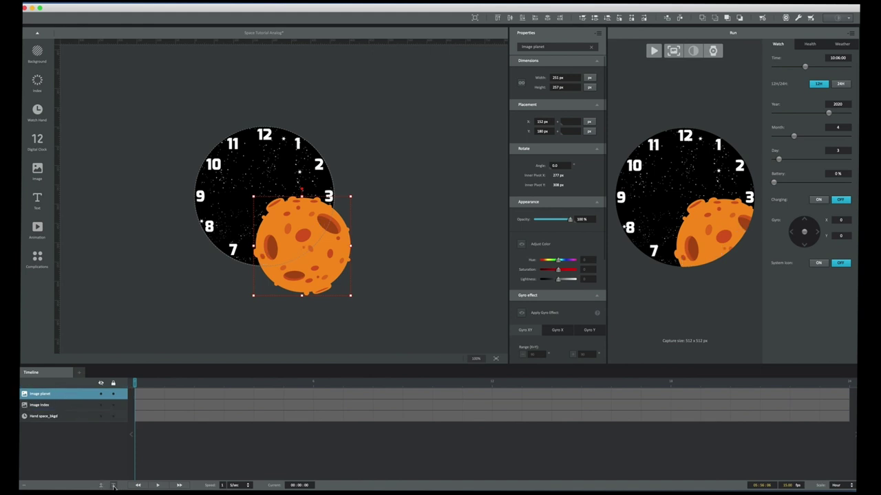
click(114, 486)
click(100, 485)
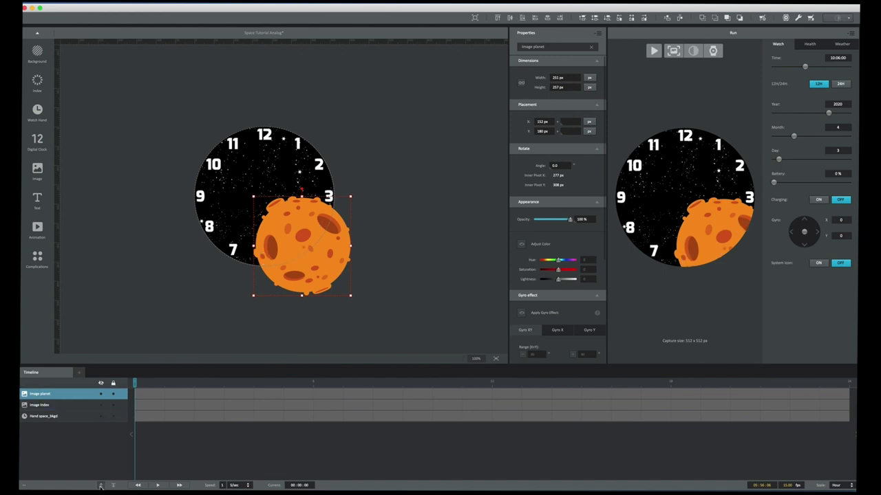
click(715, 19)
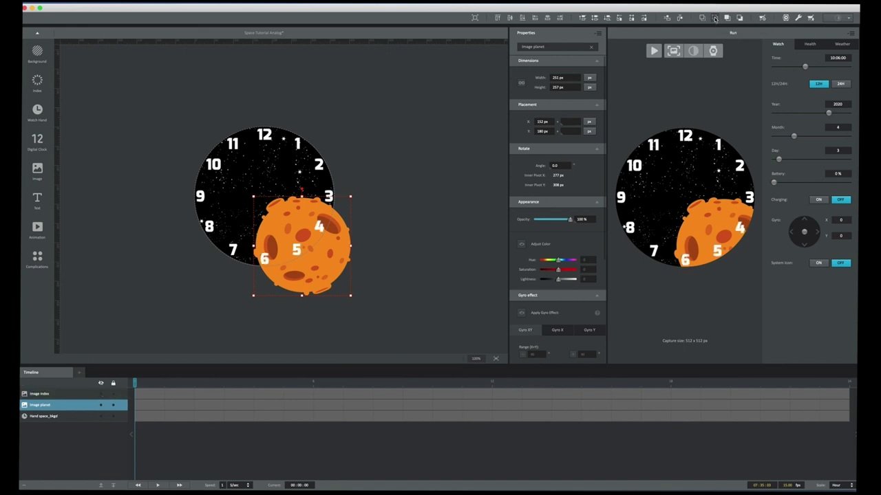
- Import spaceman.png as an image and place it on top of the planet at about X 230, Y 123 px
click(40, 170)
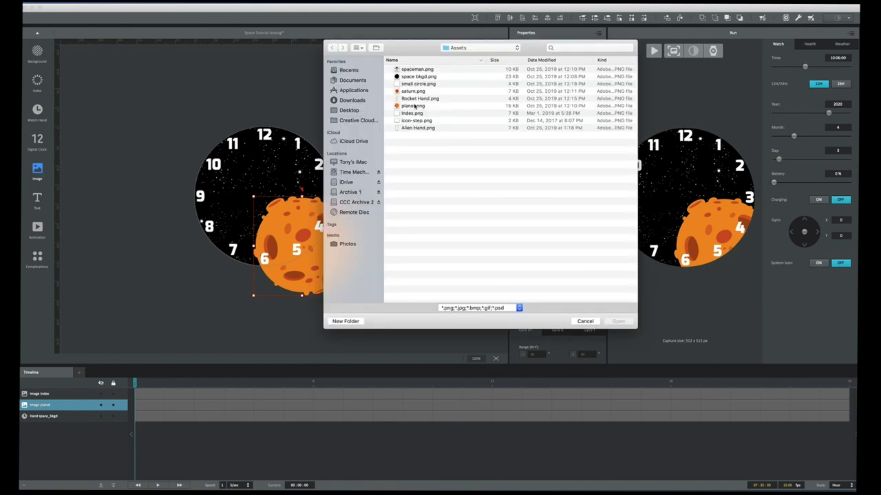
click(413, 69)
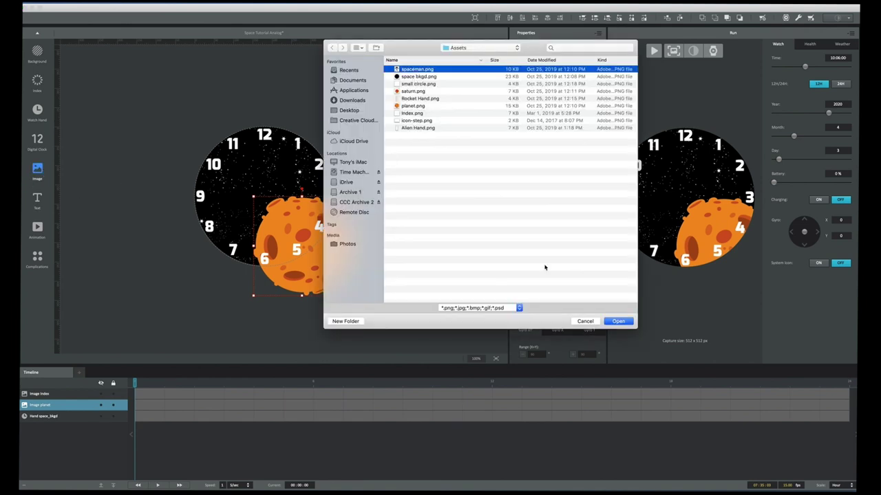
click(615, 322)
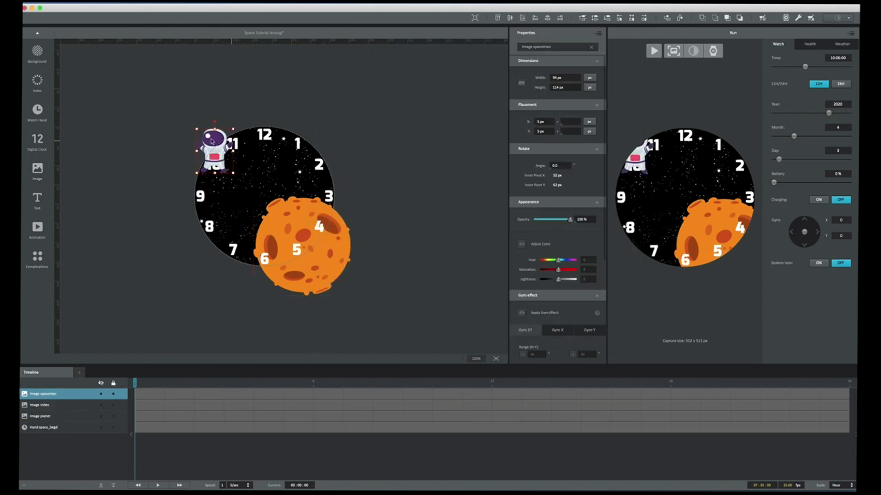
drag(258, 169, 296, 183)
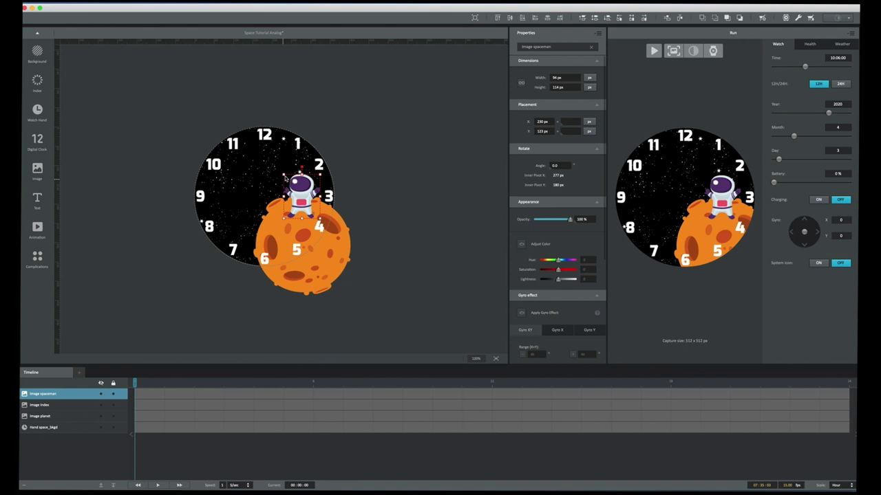
- Scale the spaceman to a width of 70 px with its proportions locked
mouse_move(283, 173)
mouse_down()
mouse_move(296, 178)
mouse_move(280, 187)
mouse_move(300, 179)
mouse_move(284, 174)
mouse_move(294, 183)
mouse_up()
key(super+z)
click(521, 83)
double_click(555, 77)
text(70)
key(Return)
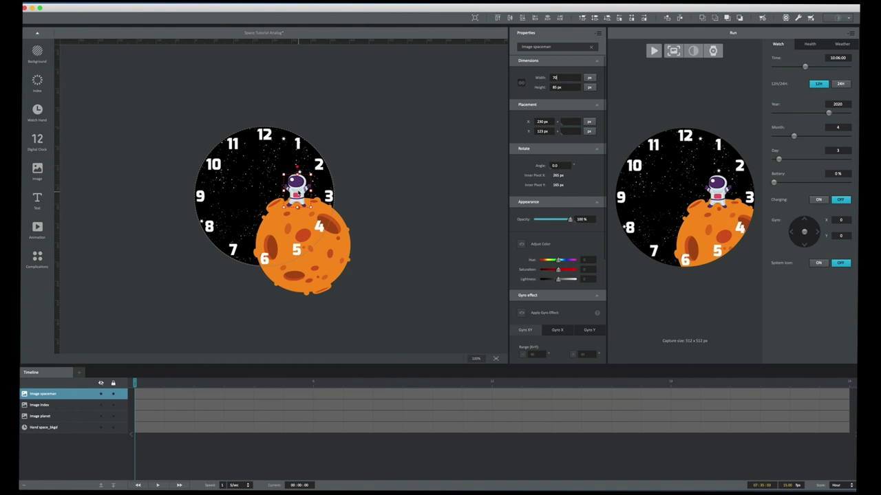
- Move the spaceman so it stands on the planet at about X 242, Y 128 px, and save the project
drag(297, 190, 302, 195)
key(super+s)
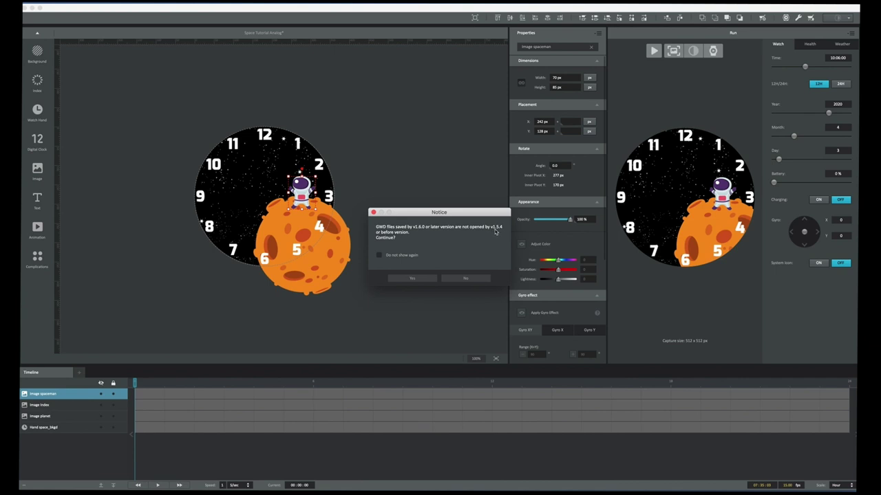
click(409, 278)
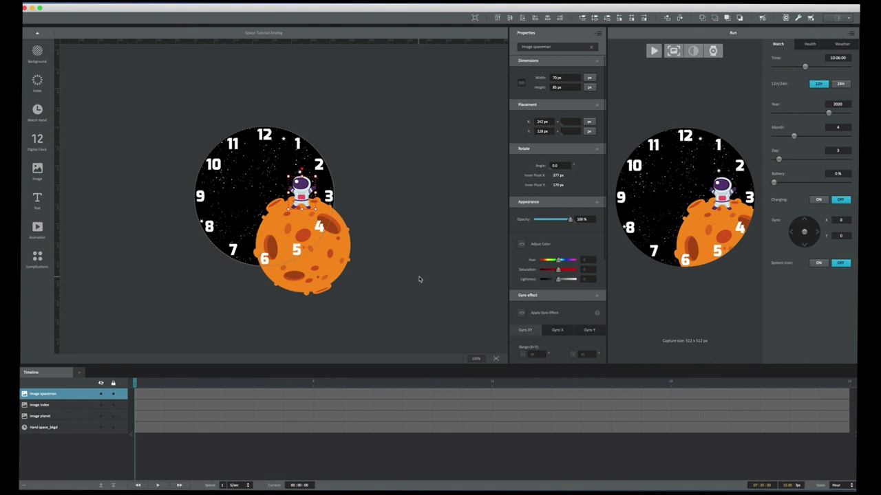
- Import Hour Hand-B.png from the Hands folder as a watch hand and center it on the dial
click(37, 112)
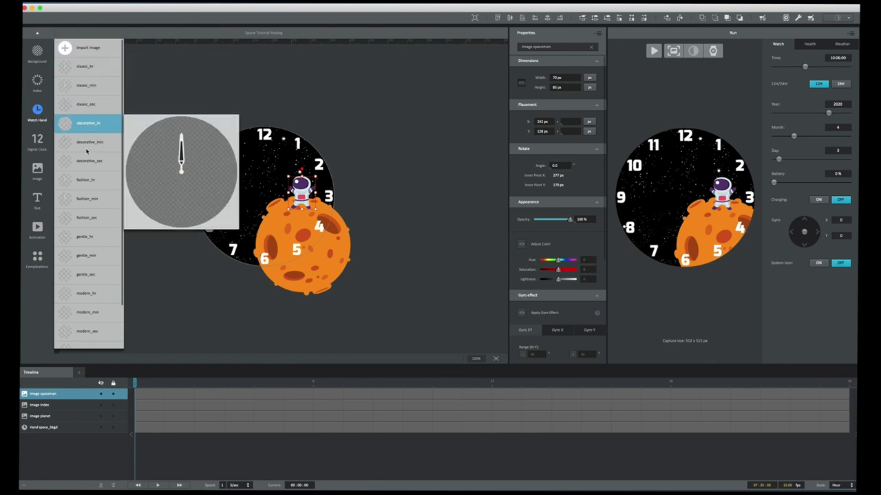
click(75, 48)
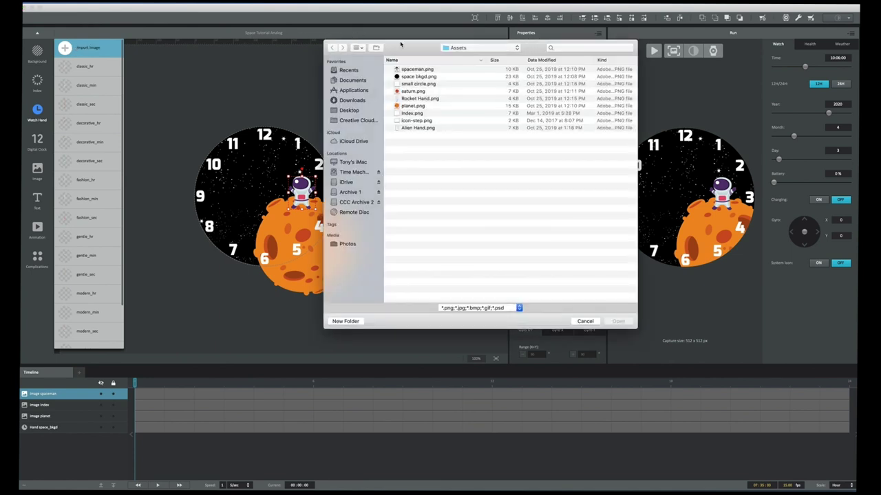
click(457, 47)
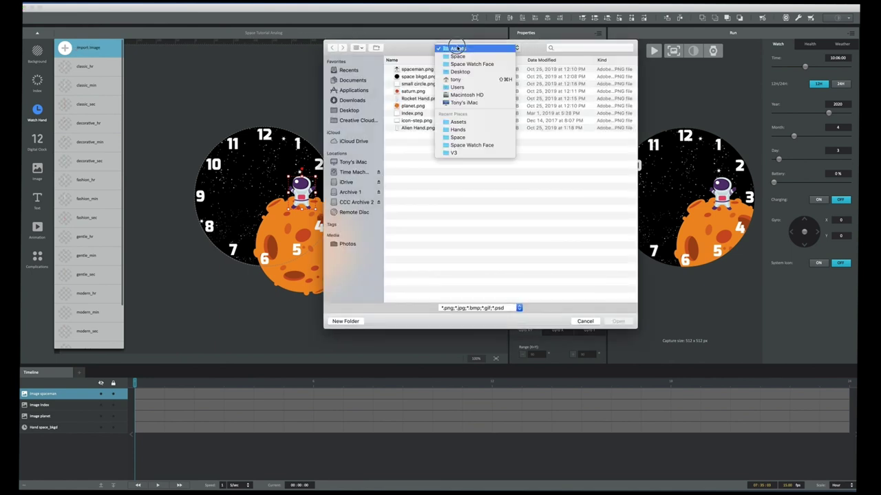
click(454, 55)
double_click(412, 92)
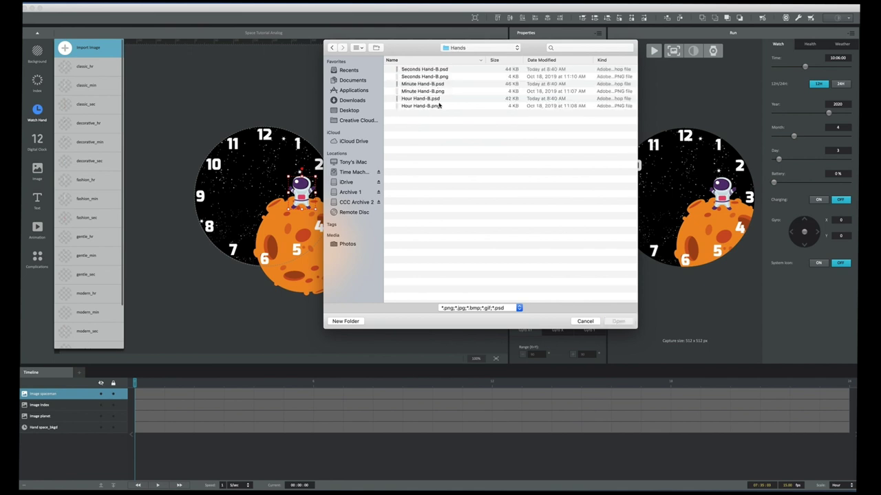
click(423, 106)
click(624, 324)
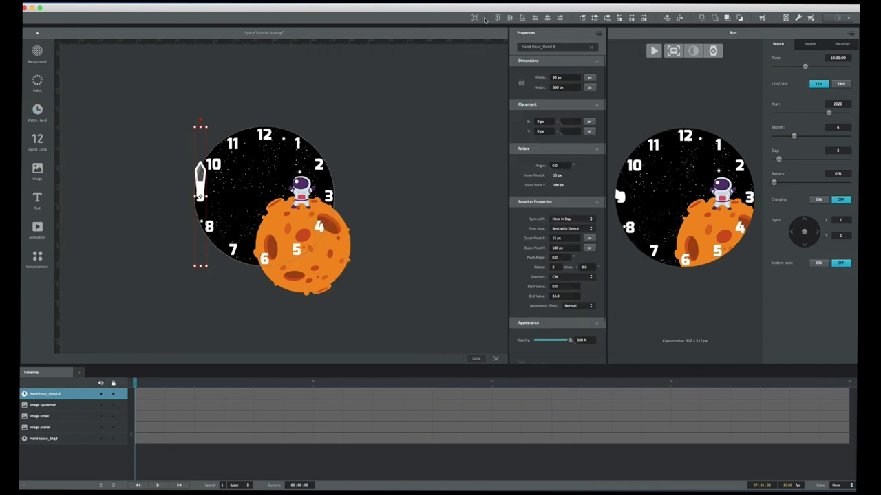
click(475, 17)
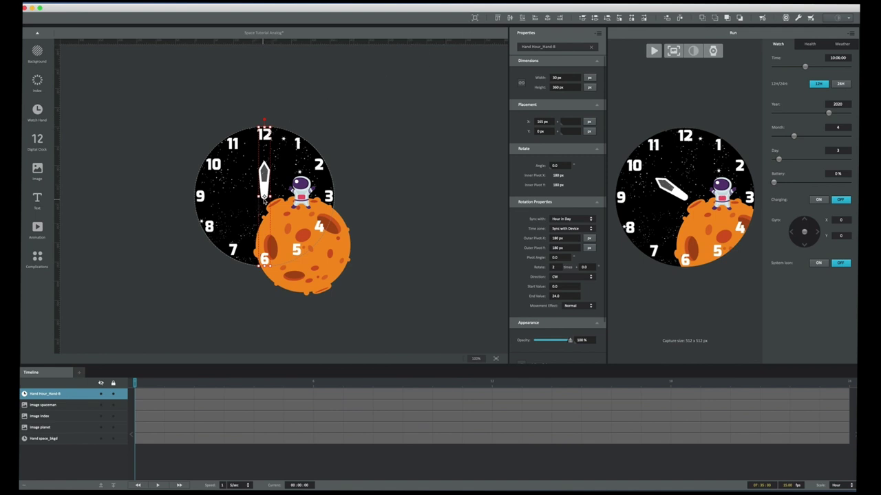
- Add Minute Hand-B.png as a watch hand centered on the dial, with its rotation synced to Minute in Hours
click(33, 114)
click(94, 53)
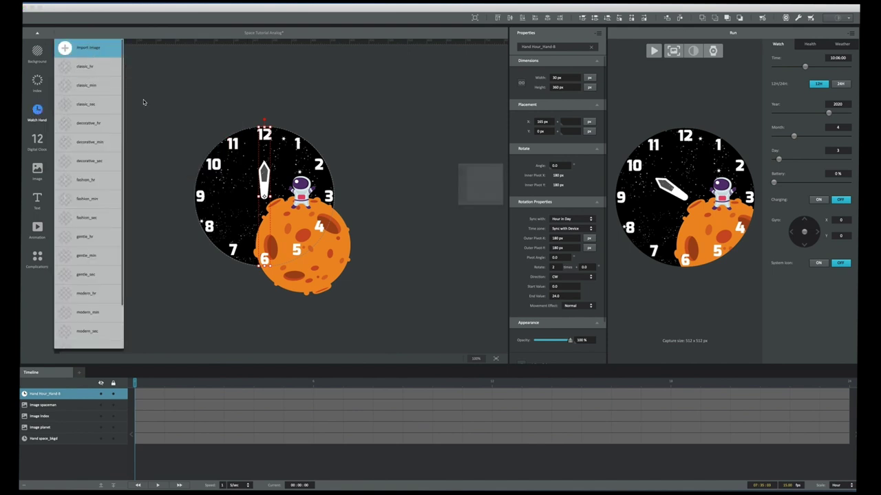
double_click(423, 92)
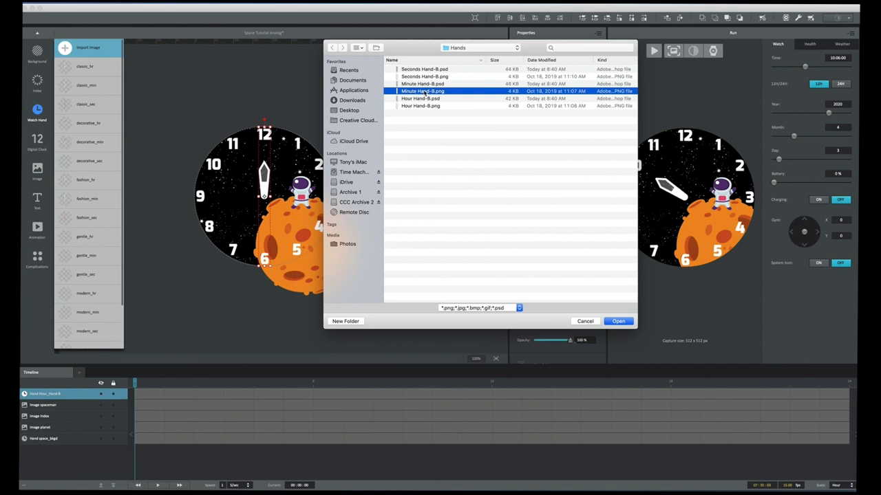
click(475, 17)
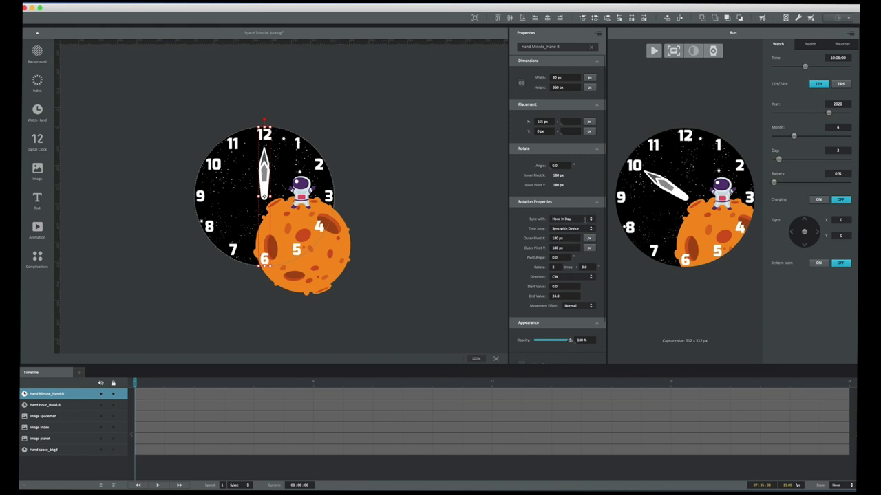
click(584, 219)
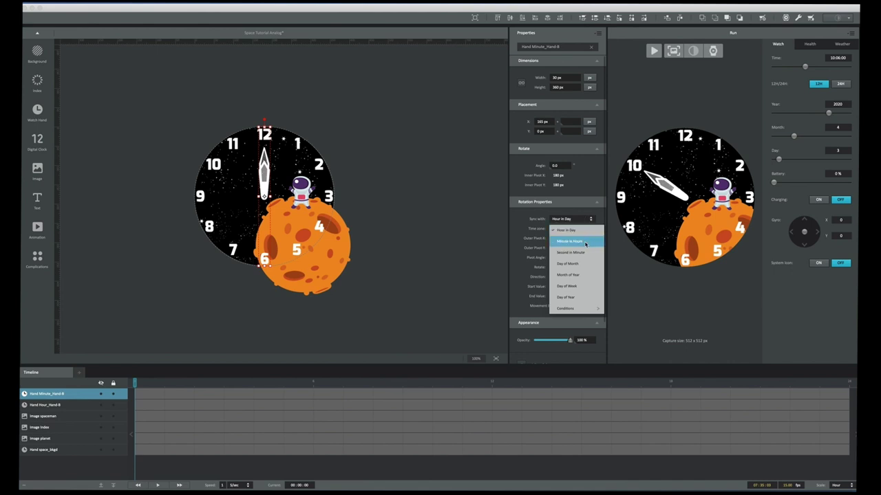
click(585, 242)
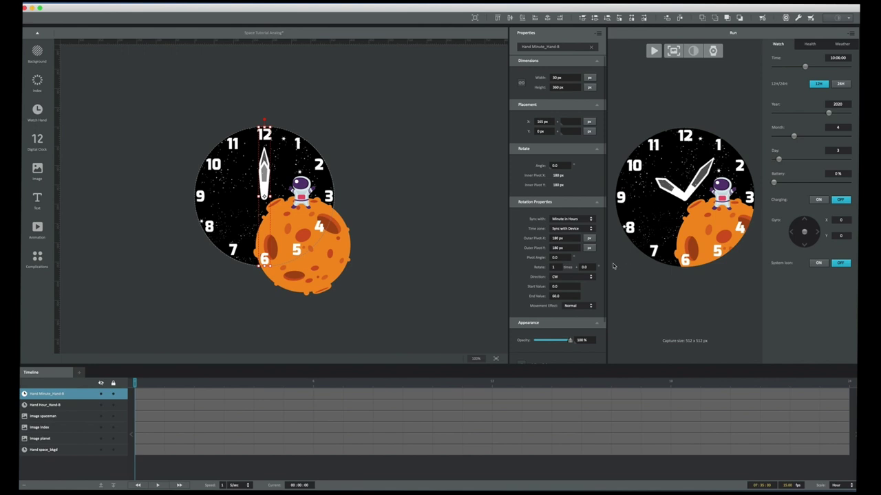
- Import Seconds Hand-B.png as a watch hand and center it on the dial
click(38, 110)
click(88, 48)
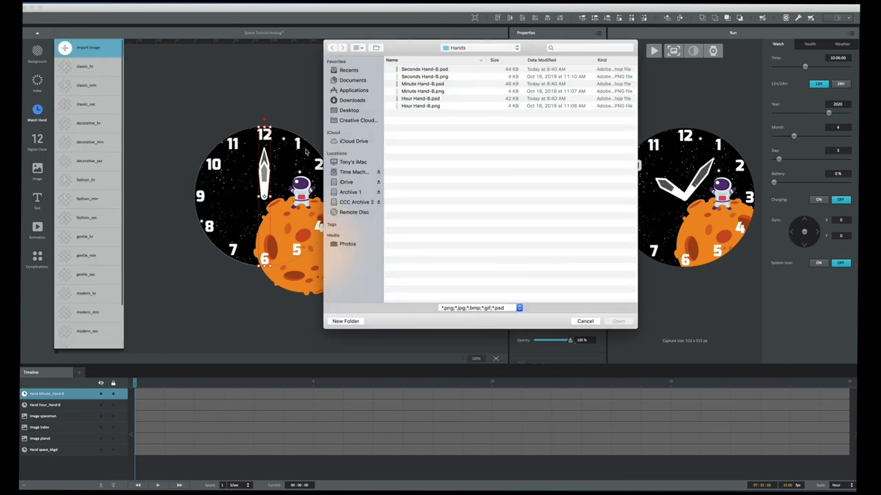
double_click(436, 77)
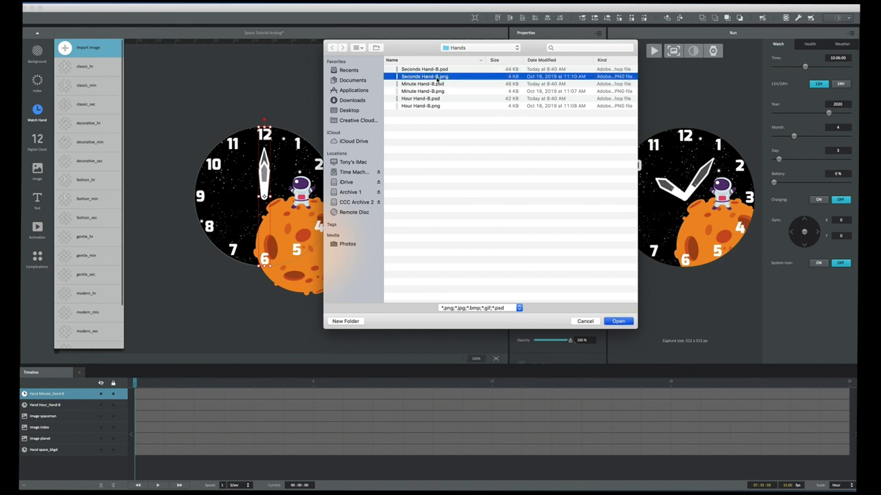
click(475, 17)
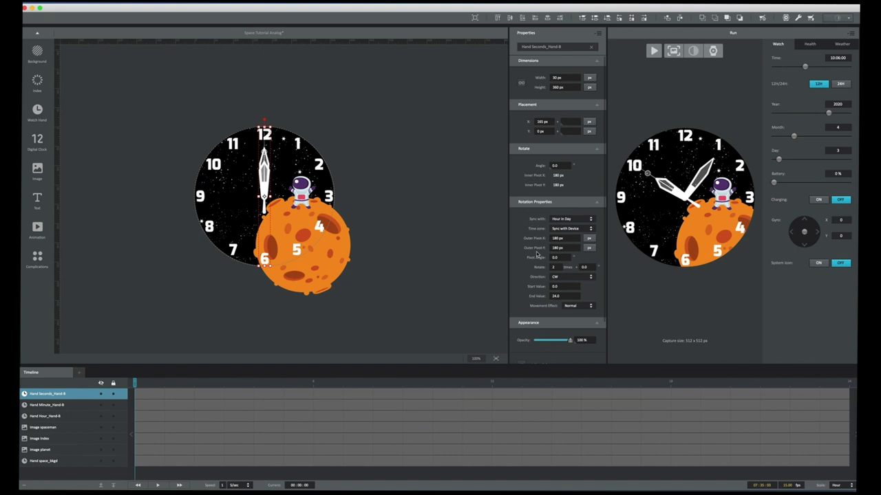
- Sync the seconds hand's rotation with Second in Minute, and briefly run the preview to check the moving hands
click(571, 229)
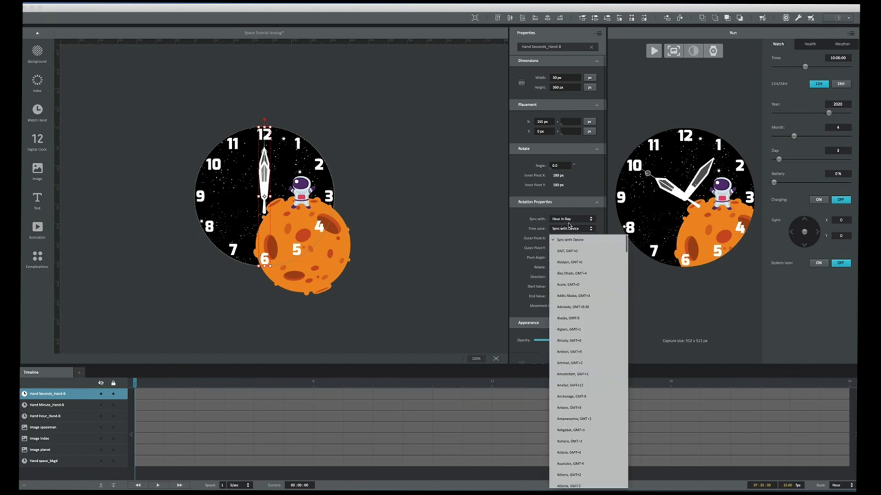
click(568, 219)
click(568, 219)
click(568, 218)
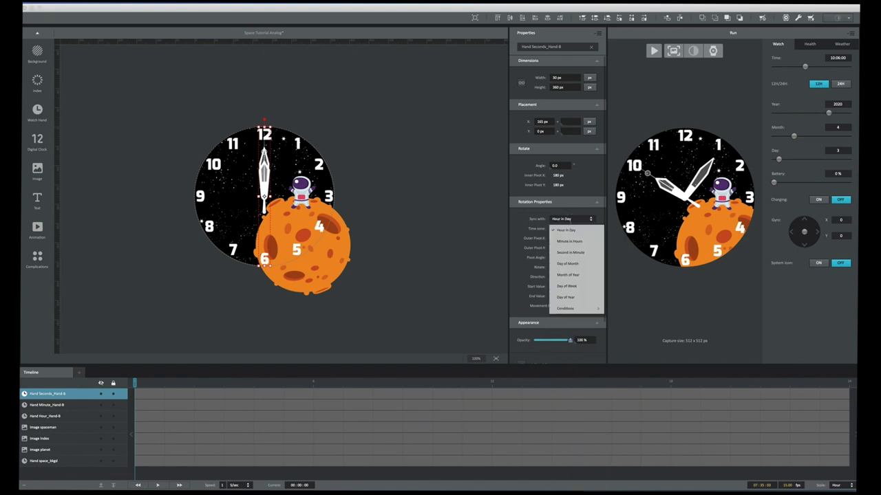
click(577, 253)
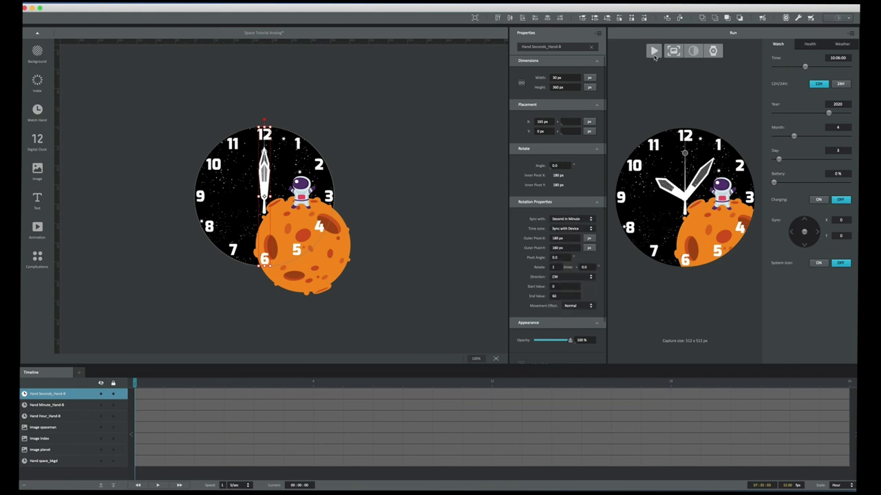
click(654, 52)
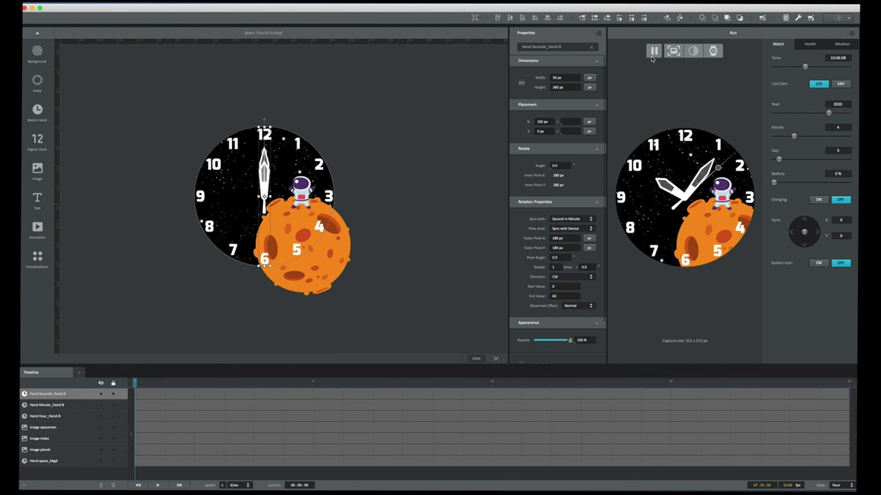
click(655, 50)
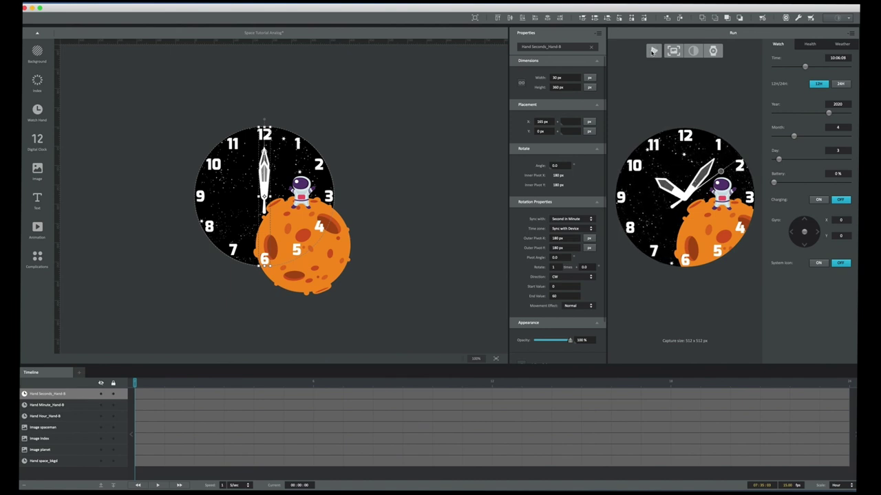
- Import saturn.png as an image near numeral 1 at about X 210, Y 22 px, and move its layer directly below the index
click(37, 169)
double_click(412, 91)
drag(218, 152, 291, 150)
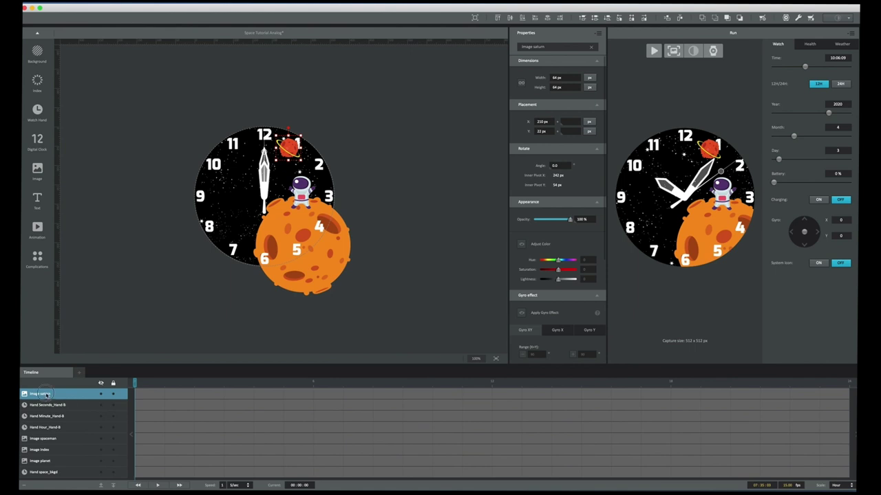
drag(46, 395, 65, 453)
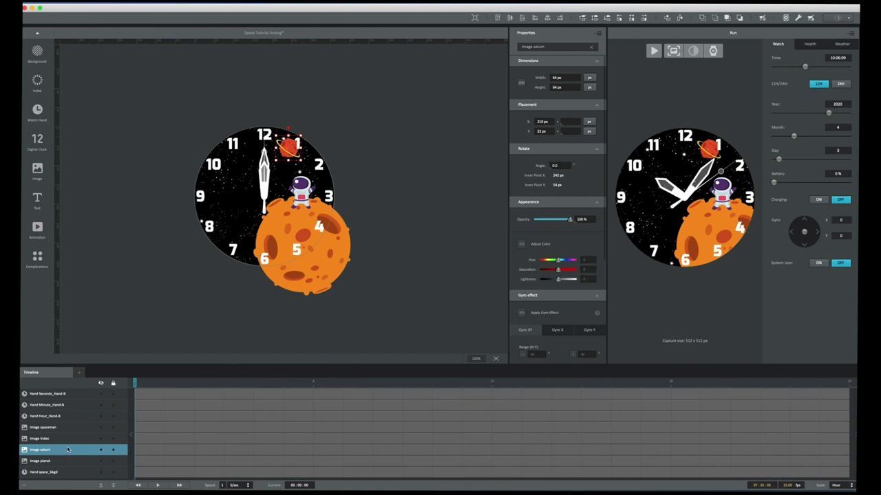
- Import Rocket Hand.png from the Space project's Assets folder as a watch hand and center it on the dial
click(38, 112)
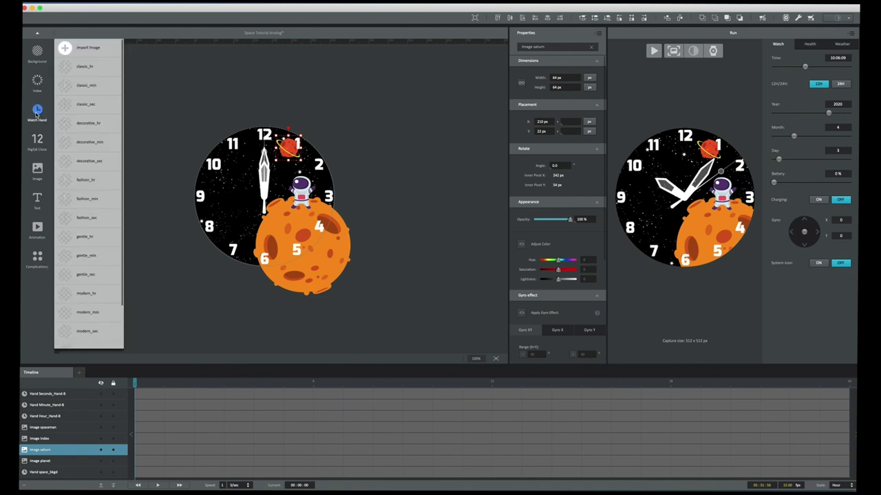
click(81, 49)
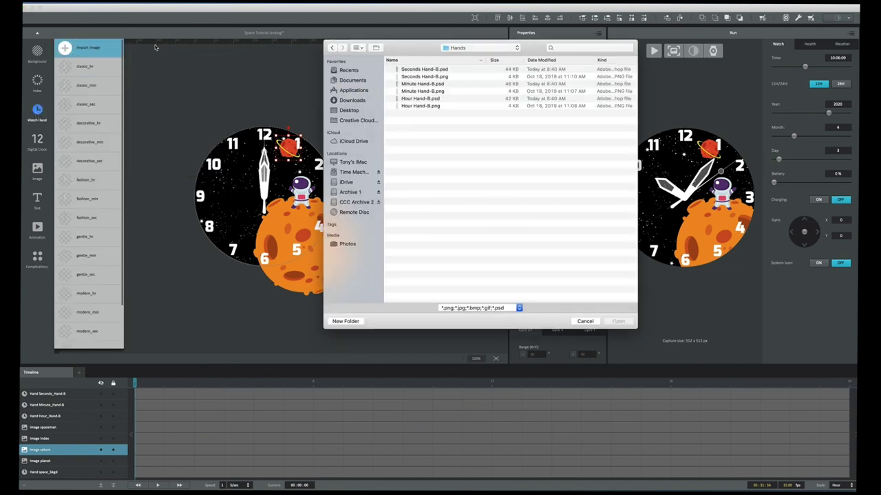
click(459, 50)
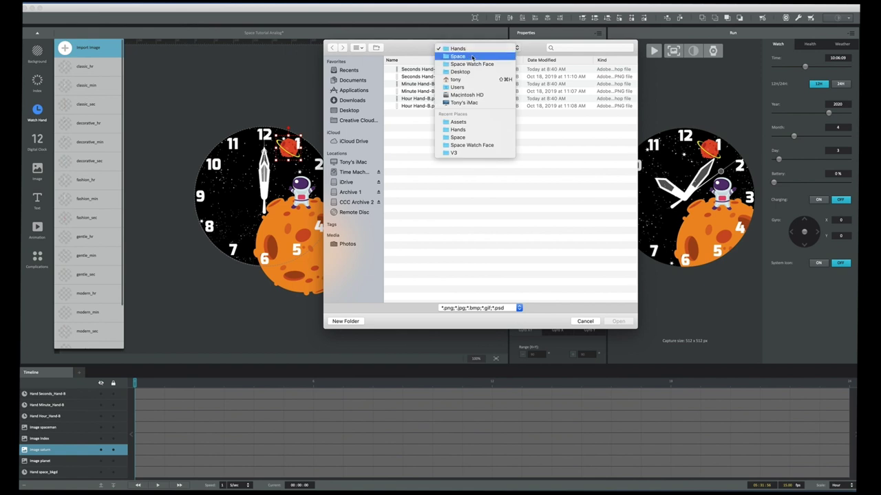
click(474, 59)
double_click(405, 98)
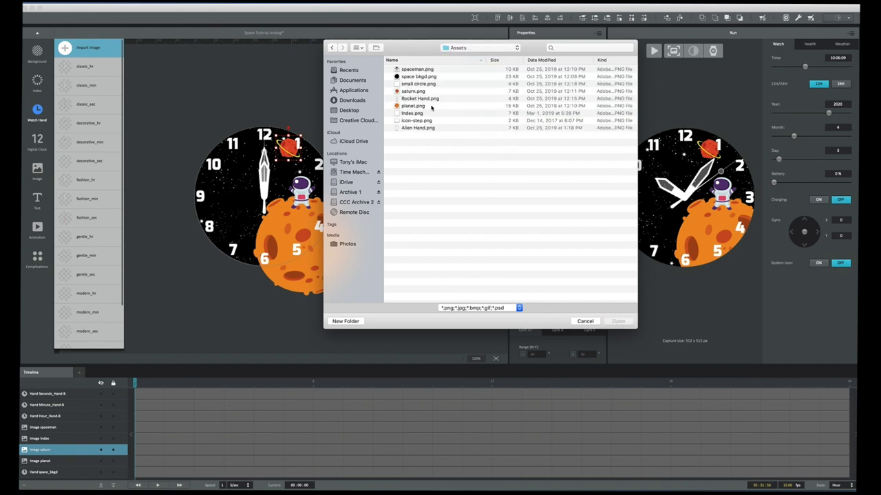
double_click(431, 100)
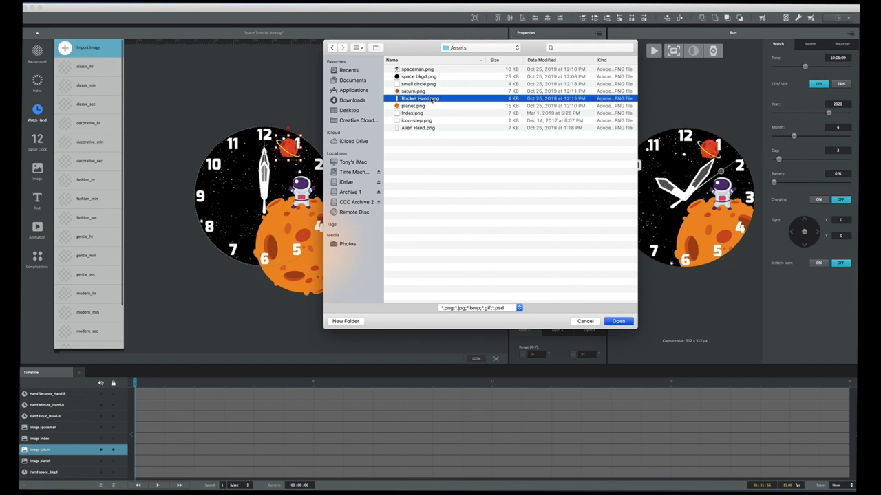
click(474, 18)
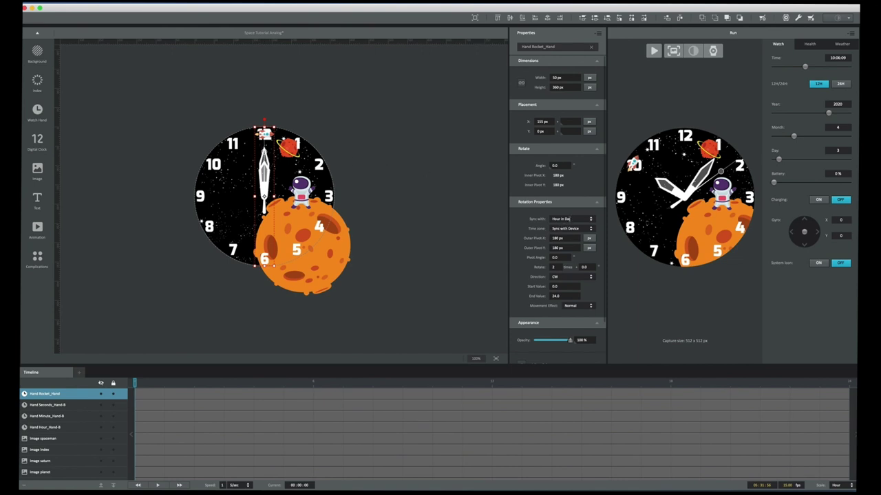
- Sync the rocket hand with Second in Minute, set its movement effect to Sweep, and run the preview
click(569, 219)
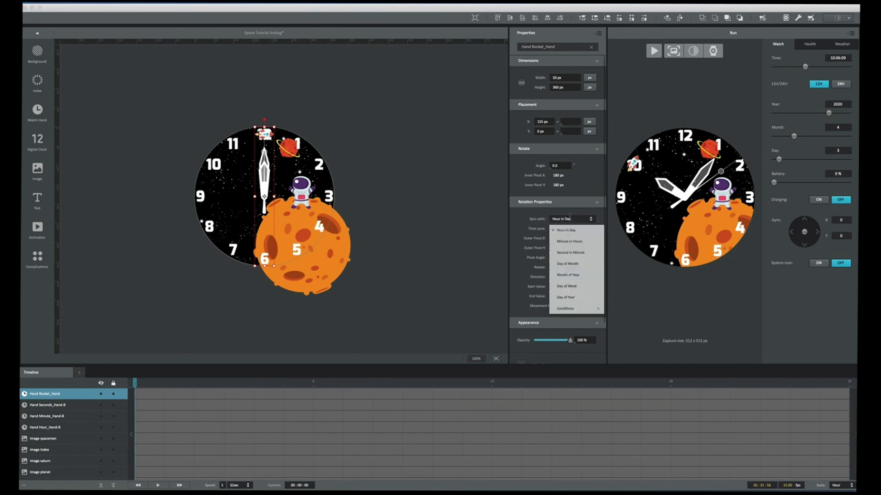
click(571, 253)
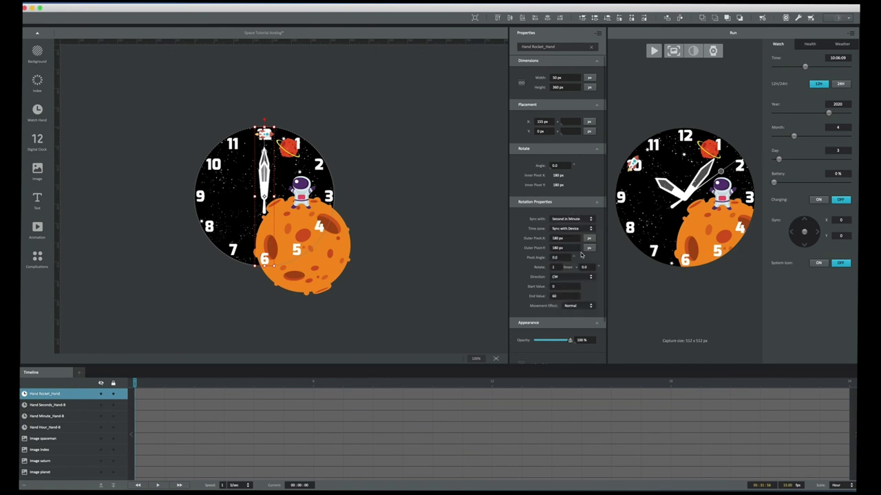
click(580, 306)
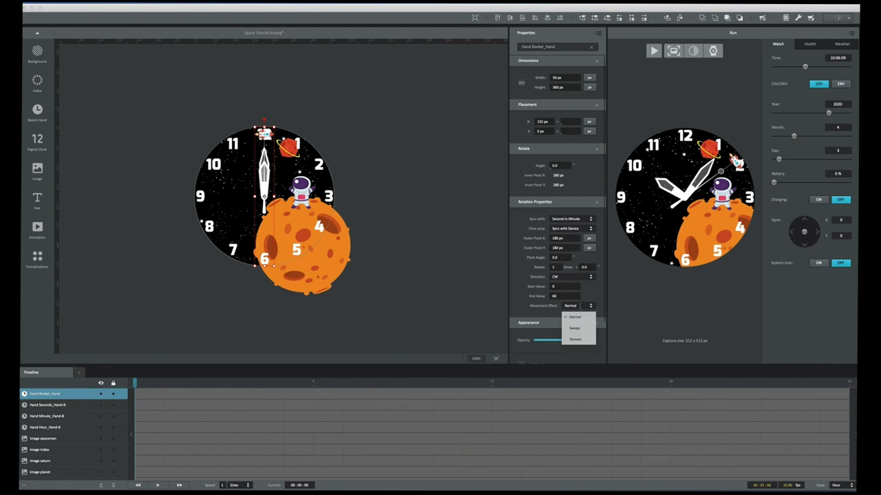
click(582, 328)
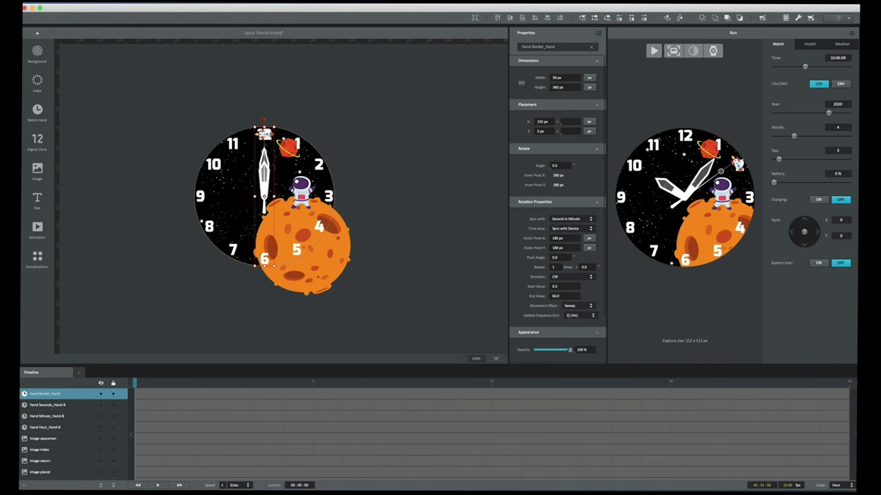
click(654, 51)
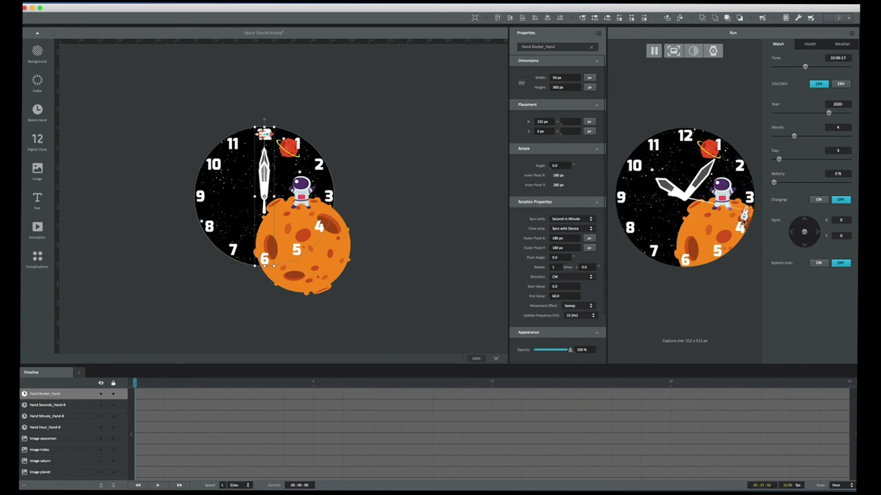
- Rotate the rocket hand to about 254° so the rocket sits between numerals 8 and 9
click(272, 151)
click(259, 103)
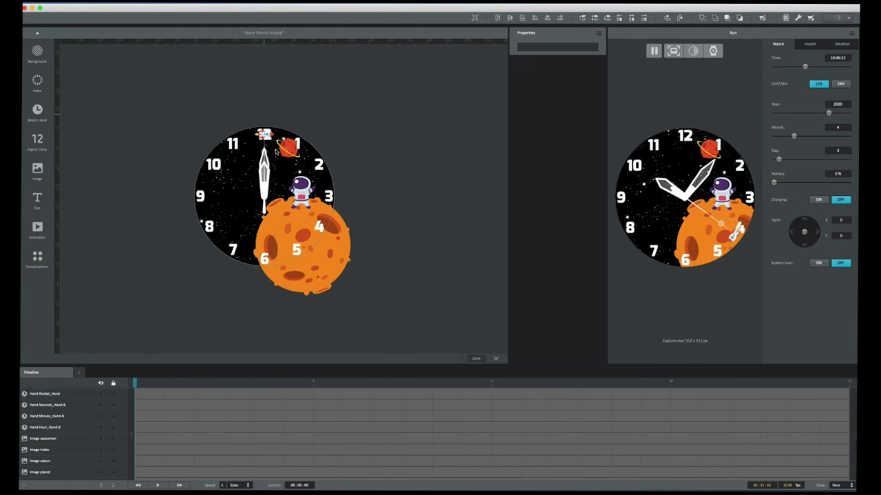
click(270, 135)
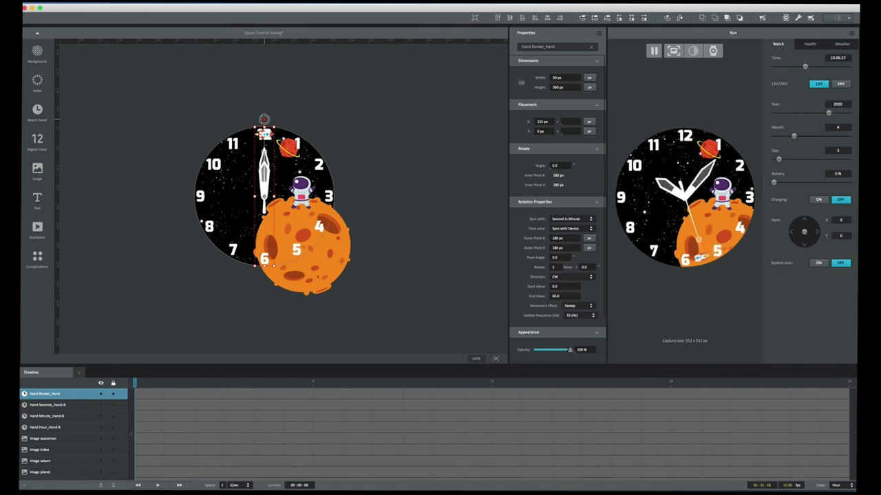
drag(264, 119, 191, 219)
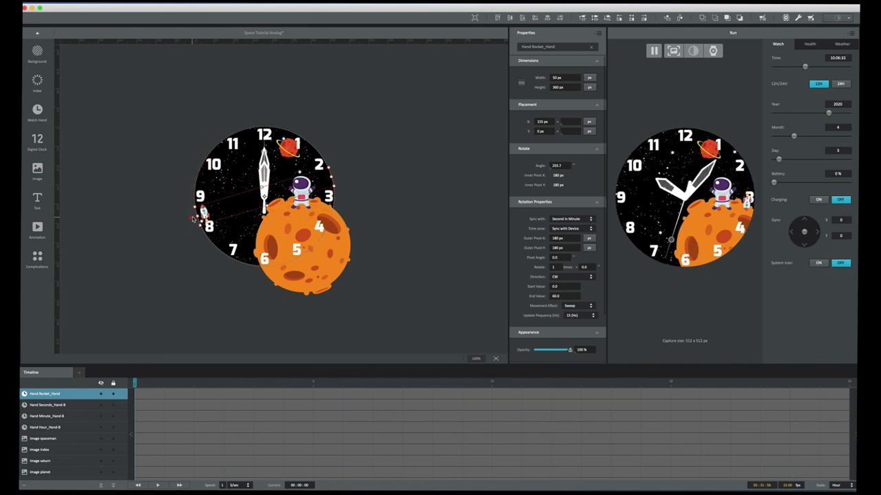
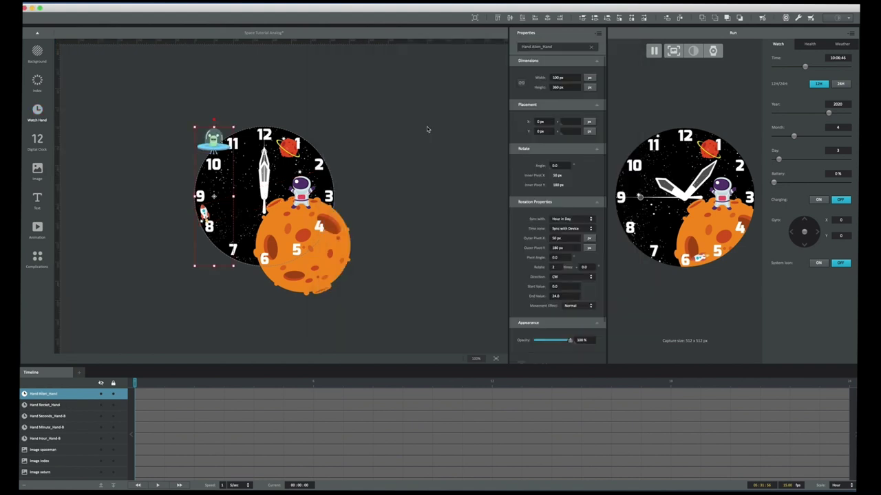
- Center the alien hand on the dial and rotate it to about 92°, near numeral 3
click(474, 18)
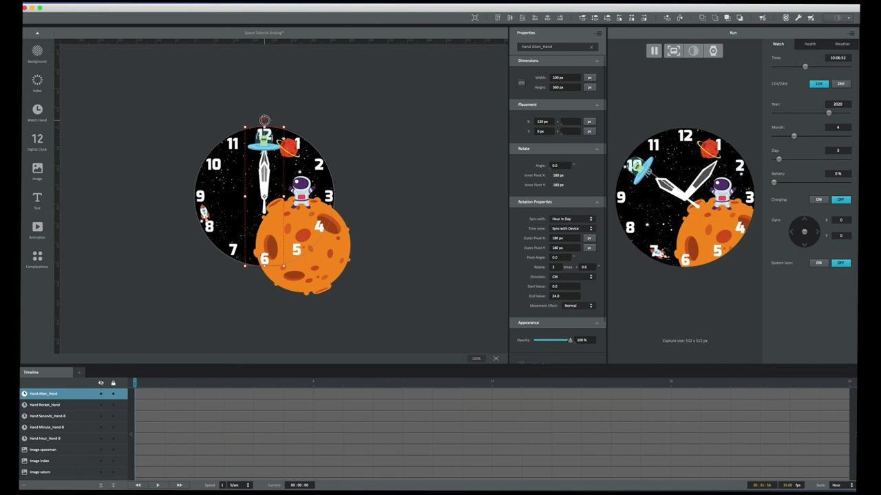
drag(293, 127, 340, 198)
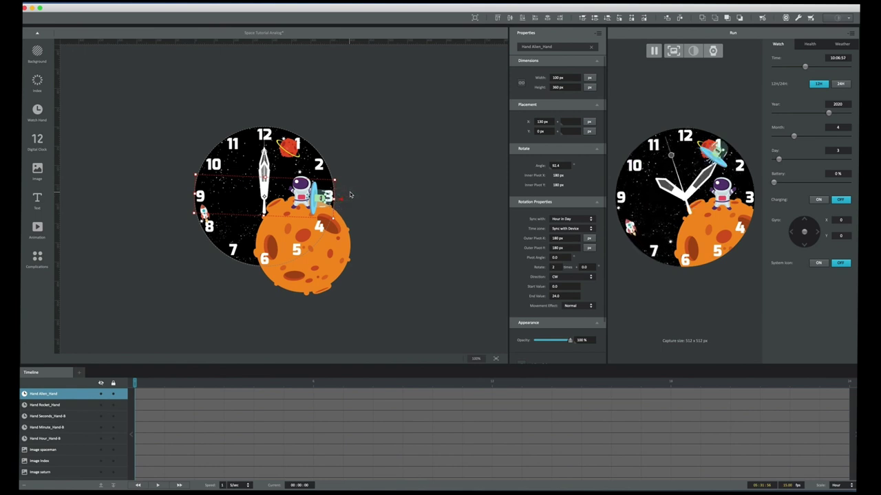
- Sync the alien hand's rotation with Second in Minute, using the Sweep movement effect and CCW direction
click(581, 306)
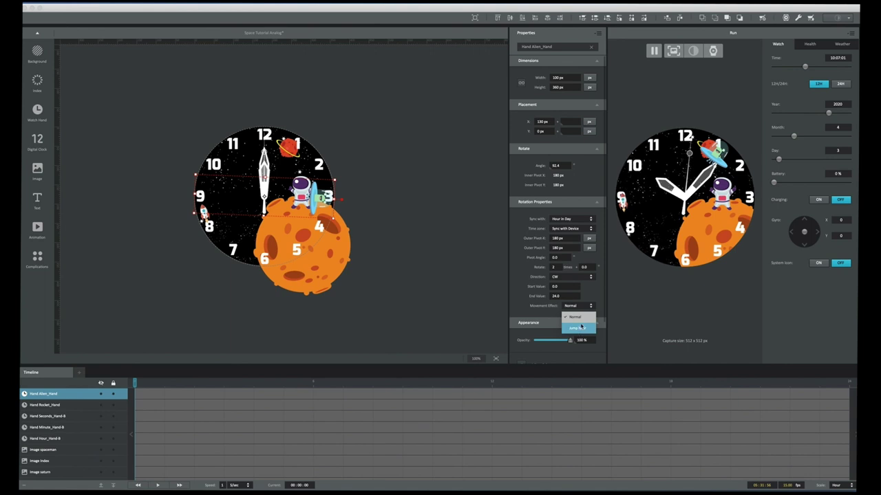
click(590, 253)
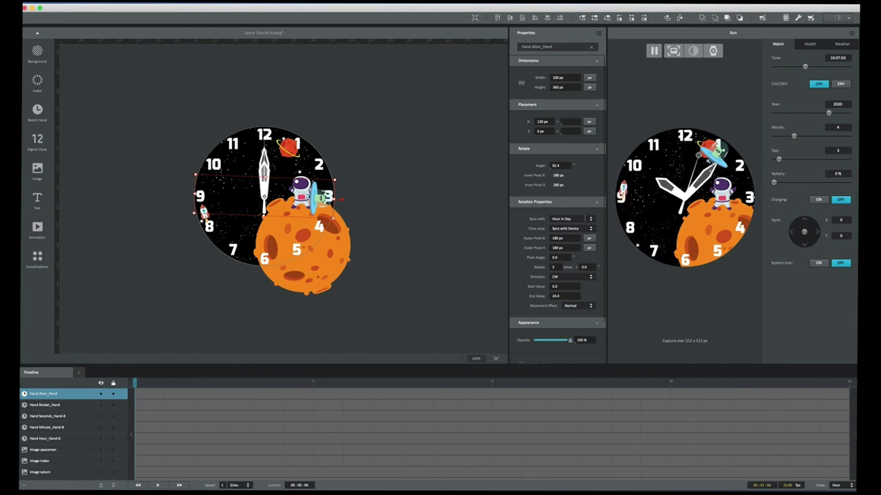
click(584, 218)
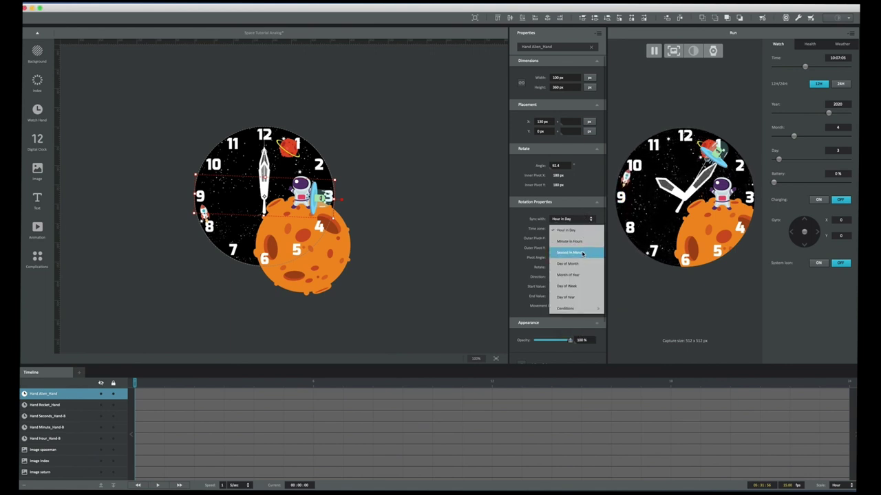
click(582, 253)
click(578, 307)
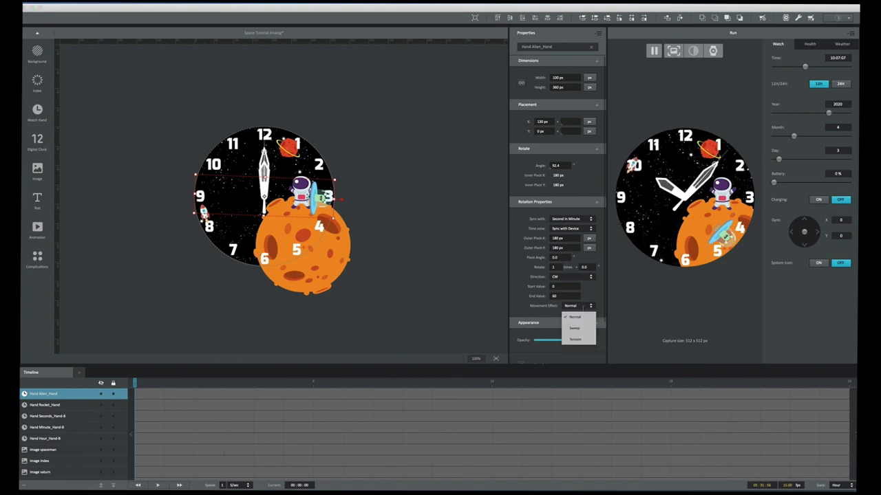
click(583, 330)
click(573, 277)
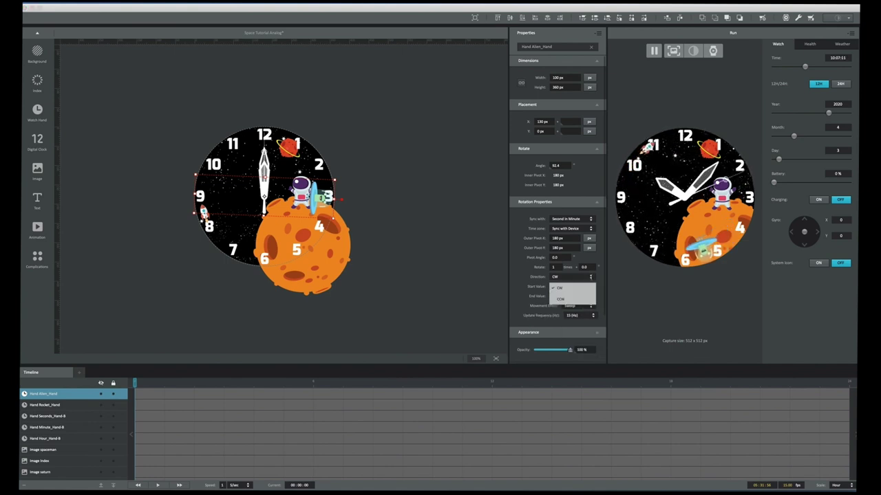
click(570, 297)
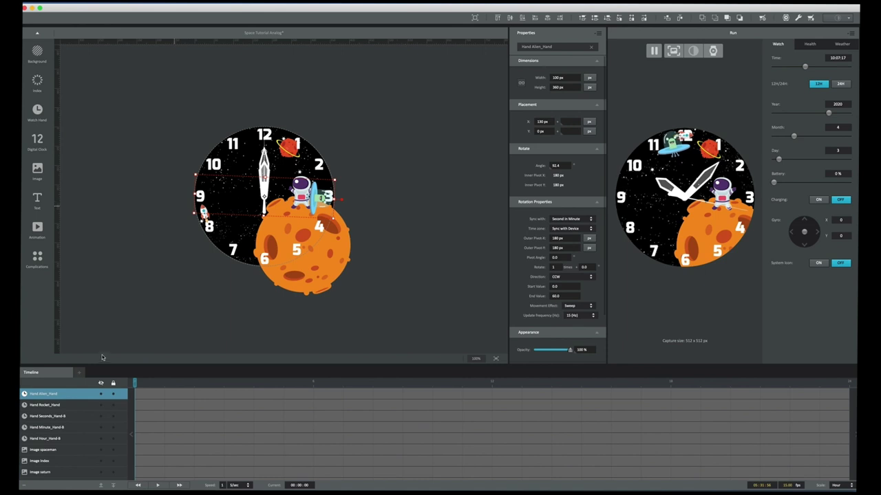
- Move the alien hand's layer down the timeline to directly above the space_bkgd layer, beneath the planet
click(114, 486)
click(115, 486)
click(115, 487)
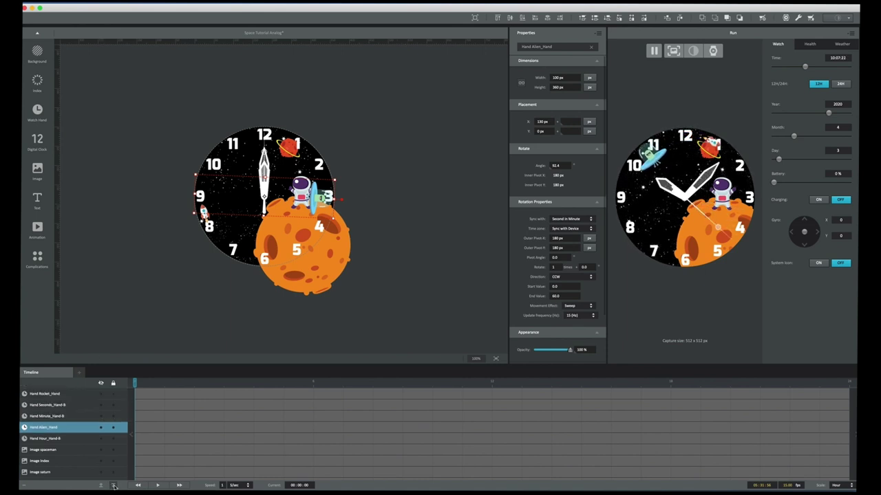
click(114, 486)
click(114, 486)
click(114, 487)
click(115, 486)
click(114, 486)
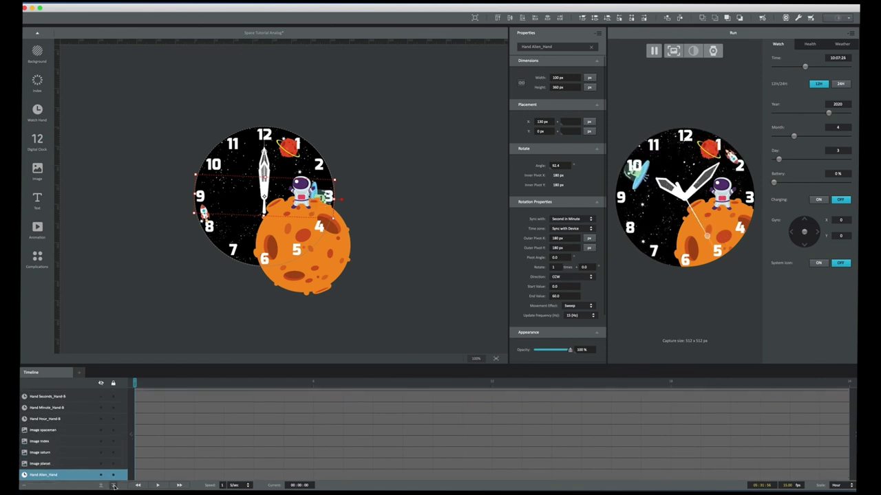
click(114, 486)
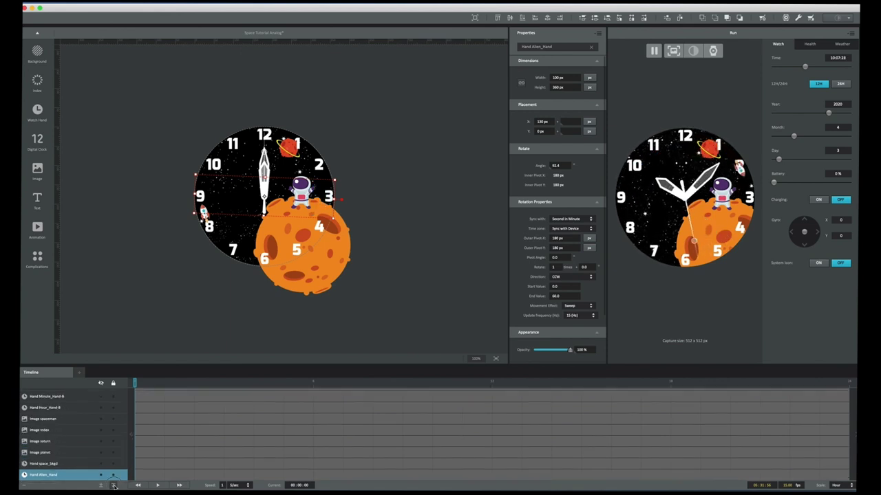
click(101, 486)
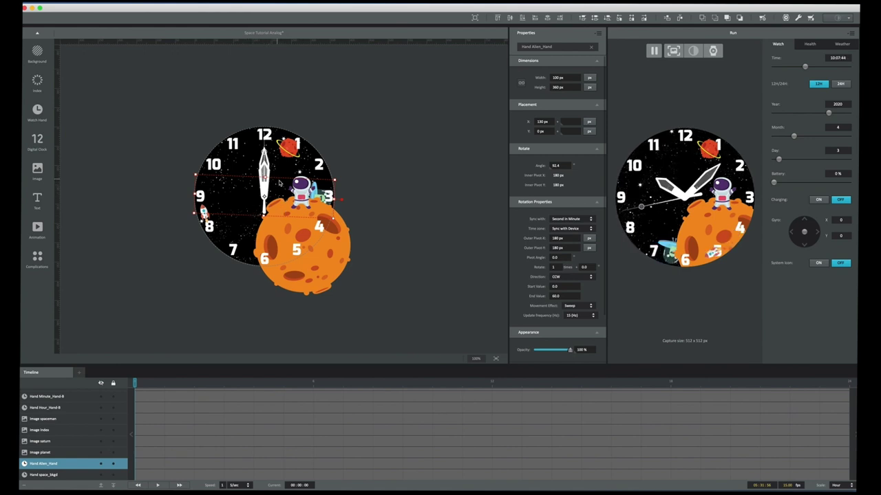
- Try to move the alien hand on the canvas, and undo the resulting shift of the rocket hand
click(319, 201)
drag(318, 200, 320, 219)
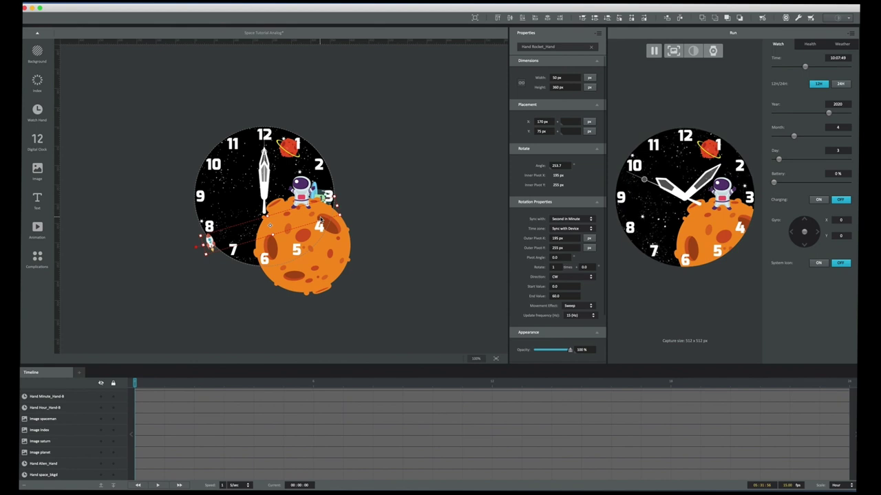
key(ctrl+z)
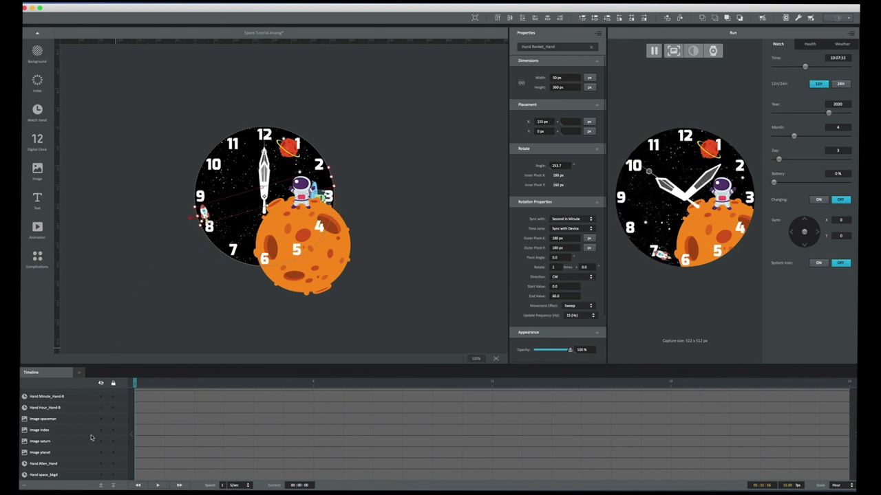
- Lock the rocket hand, spaceman and index layers so the alien hand beneath them can be selected on the canvas
scroll(84, 444, up, 2)
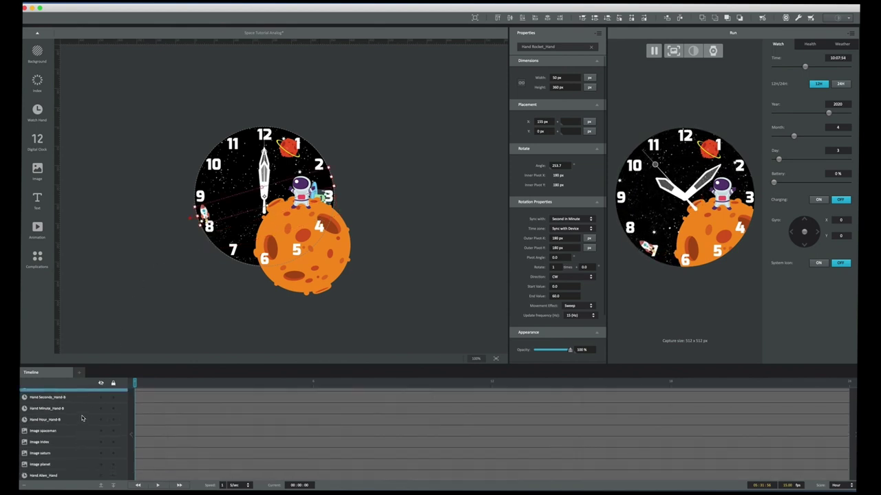
scroll(94, 411, up, 1)
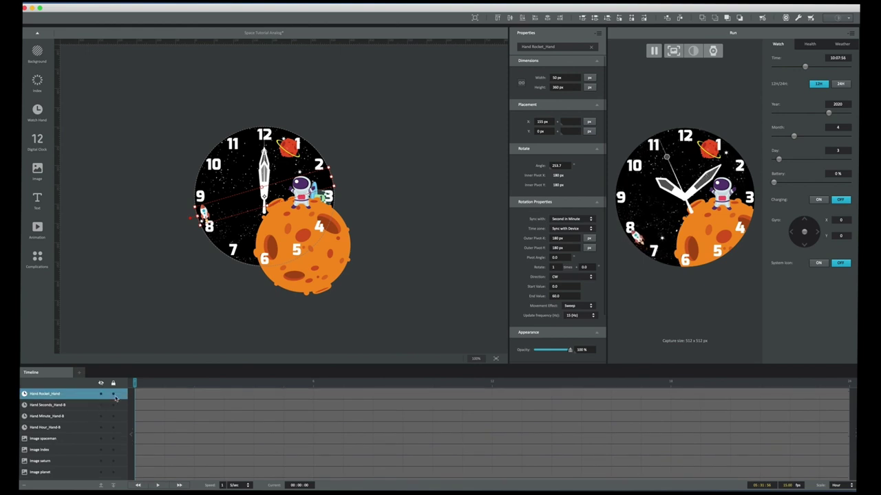
click(114, 394)
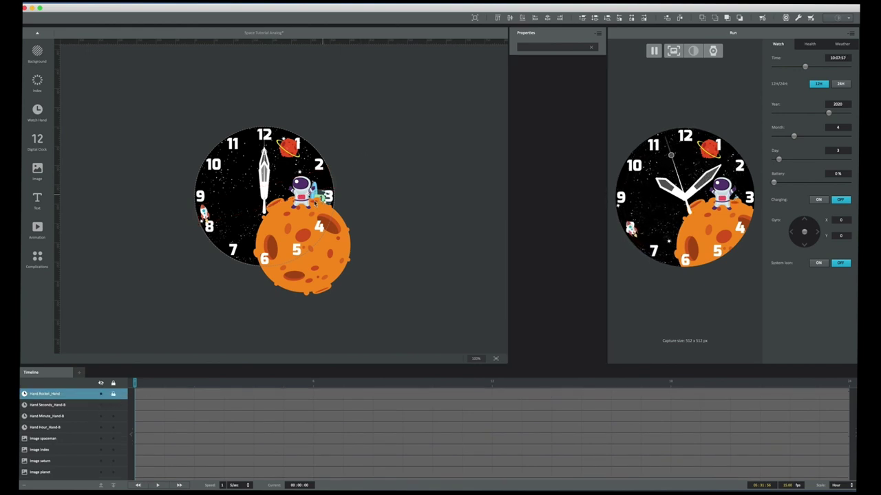
click(313, 193)
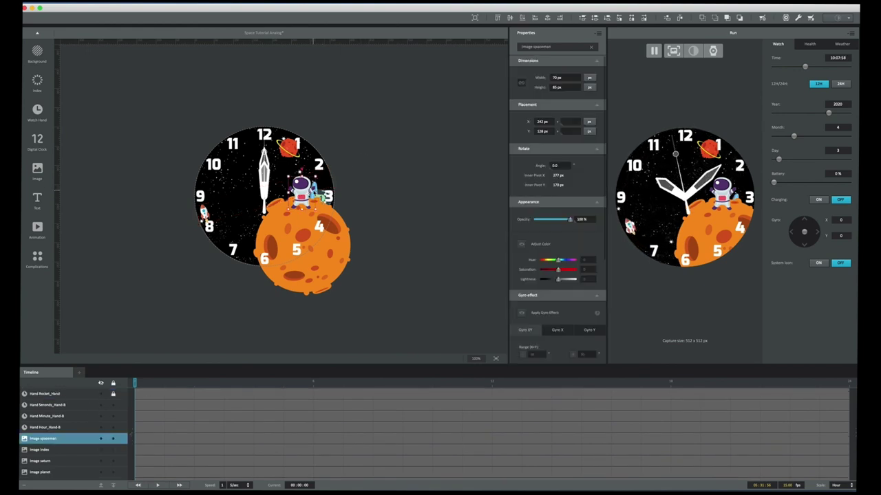
click(114, 439)
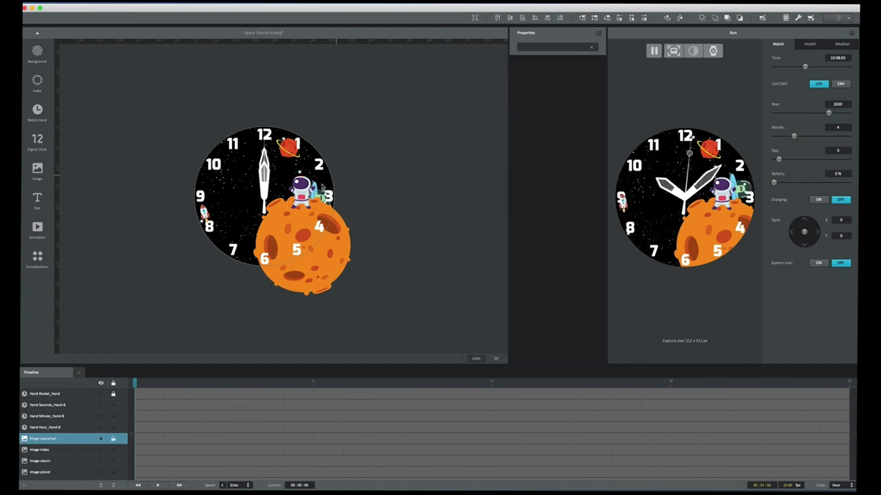
click(316, 188)
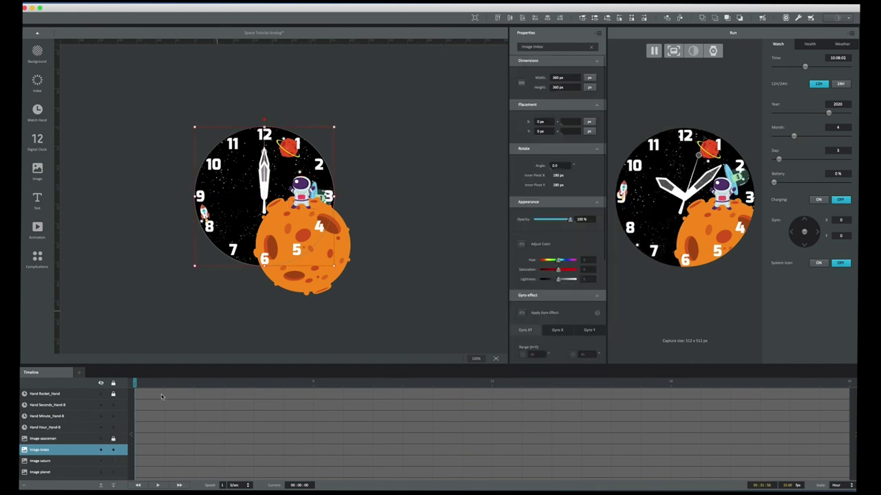
click(114, 451)
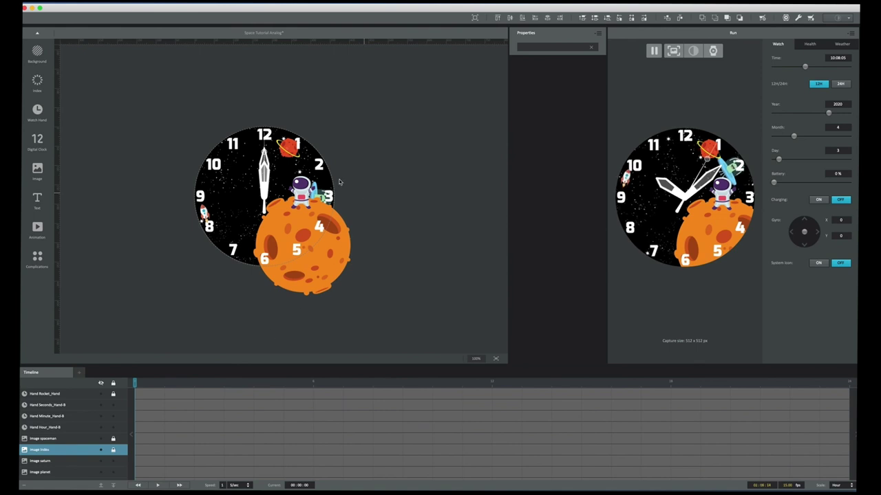
- Move the alien hand behind the orange planet to about X 192, Y 91 px and rotate it to about 107.8°
click(316, 192)
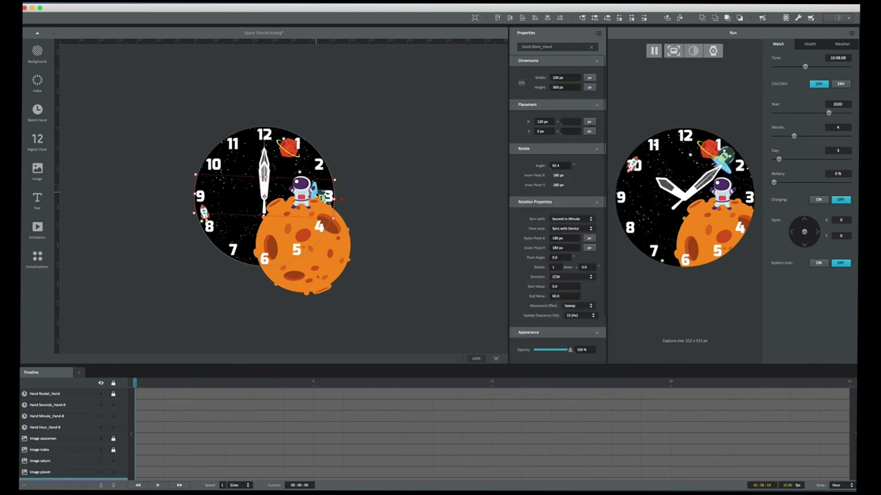
drag(318, 194, 342, 231)
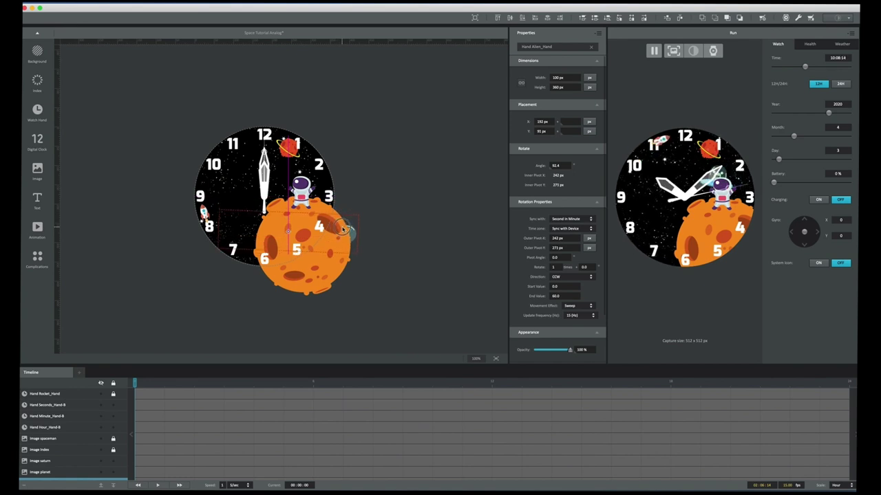
drag(342, 230, 343, 230)
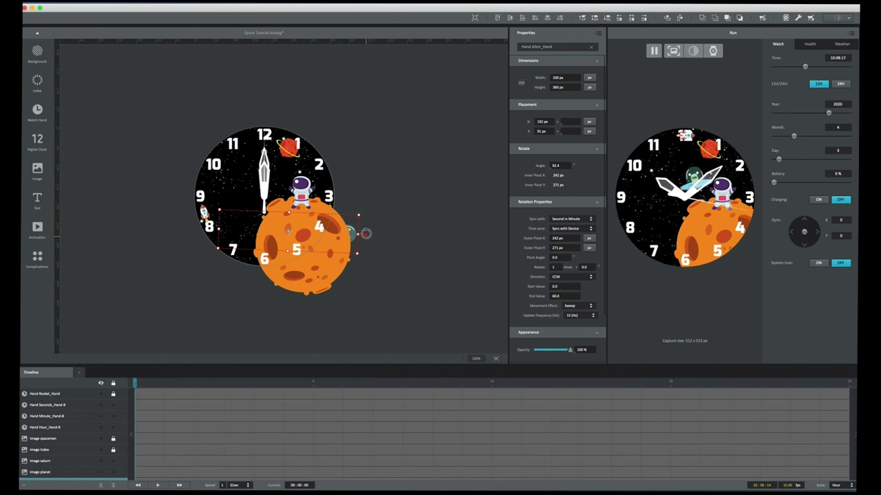
drag(364, 234, 349, 252)
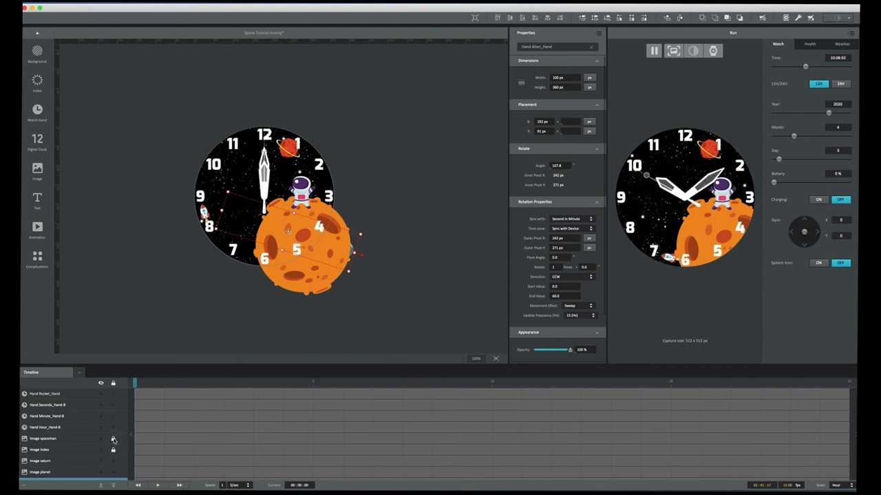
- Turn on colour adjustment for the index and set hue to -80, saturation to 72 and lightness to -42 for dark purple numerals
click(234, 144)
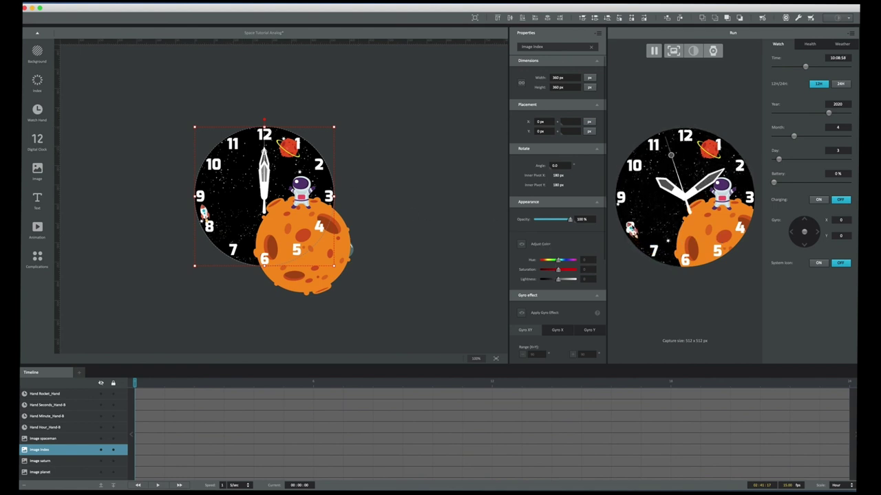
click(522, 245)
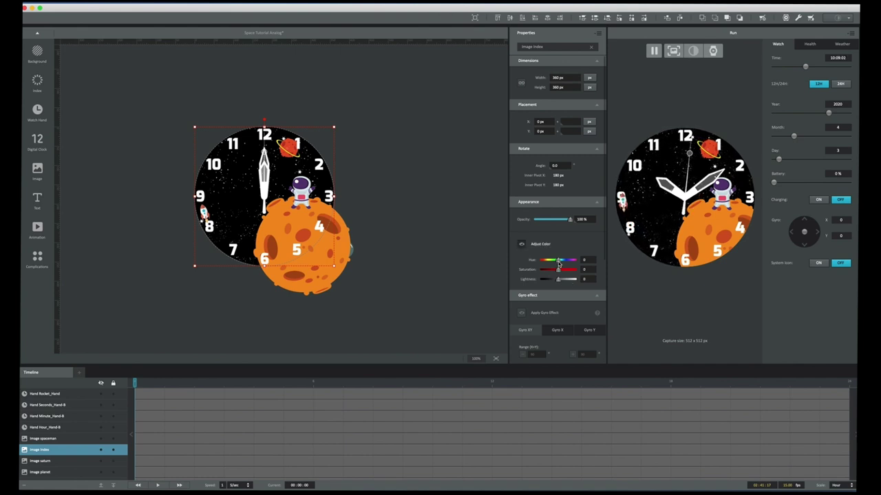
mouse_move(559, 262)
mouse_down()
mouse_move(543, 267)
mouse_move(575, 266)
mouse_move(565, 267)
mouse_up()
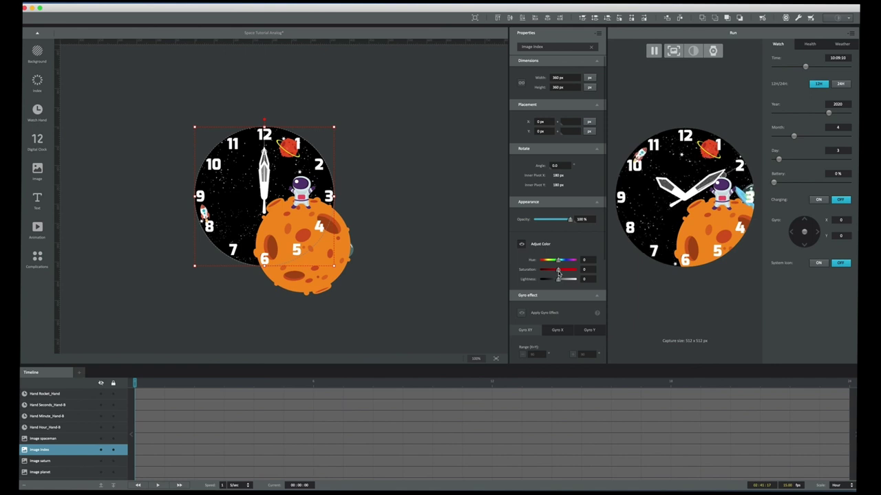
mouse_move(559, 271)
mouse_down()
mouse_move(577, 270)
mouse_move(563, 261)
mouse_move(572, 260)
mouse_move(549, 262)
mouse_up()
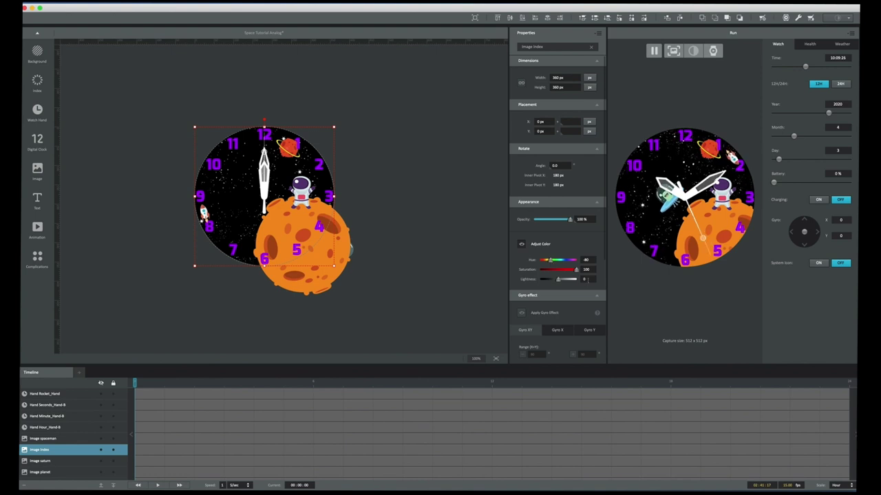
drag(576, 270, 550, 280)
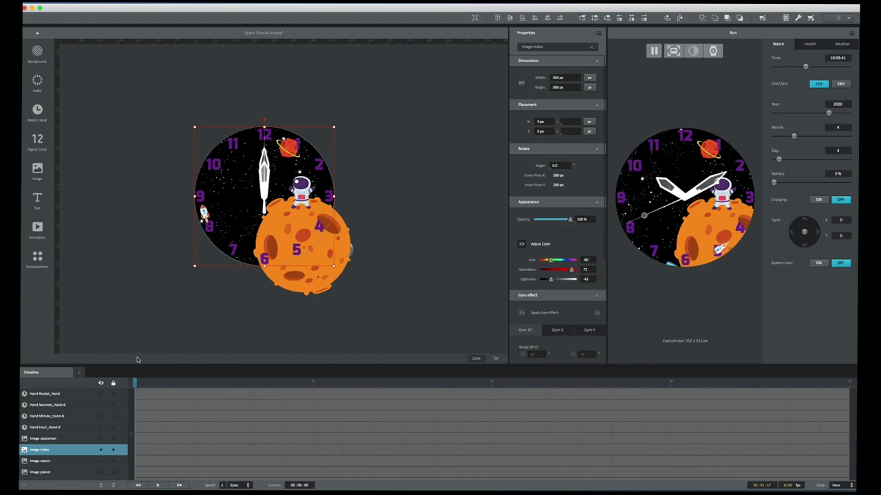
- Recolour the hour hand teal by enabling colour adjustment with hue 180, saturation 68 and lightness -14
click(49, 427)
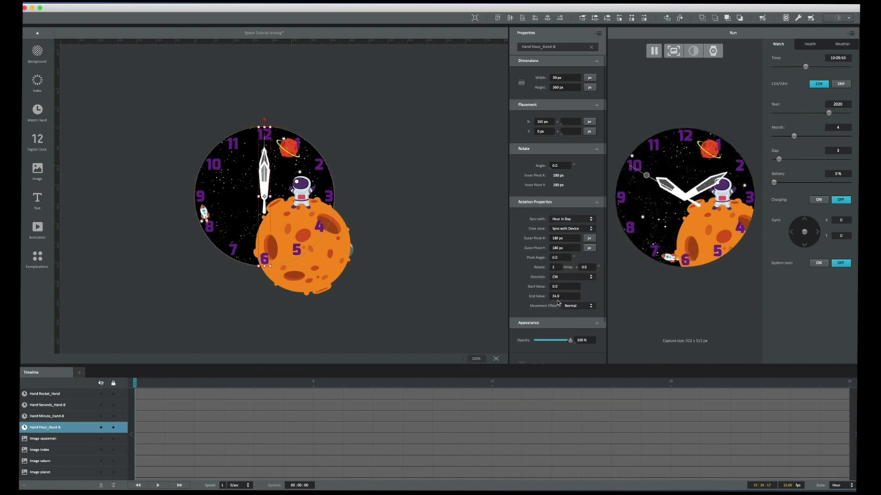
scroll(557, 305, down, 2)
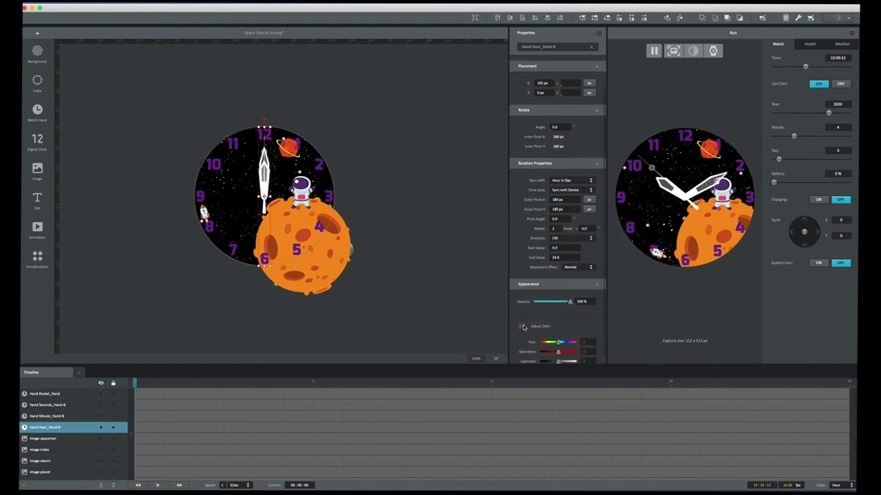
click(522, 328)
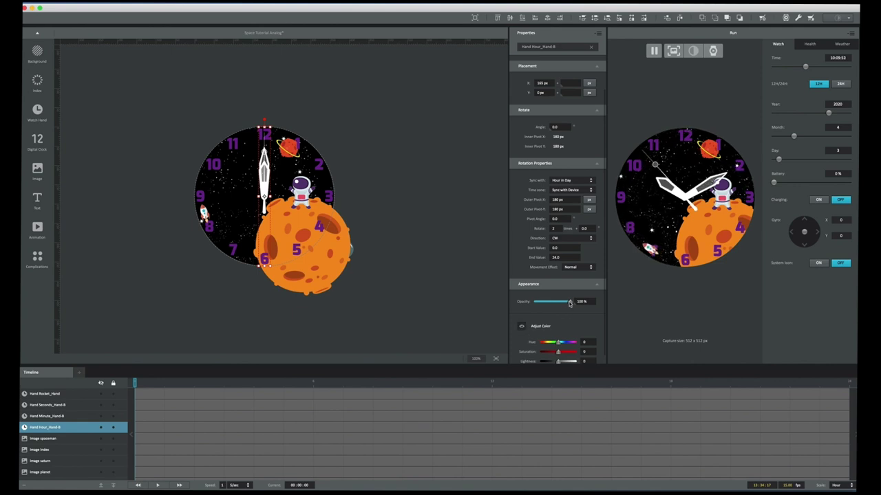
drag(569, 353, 569, 350)
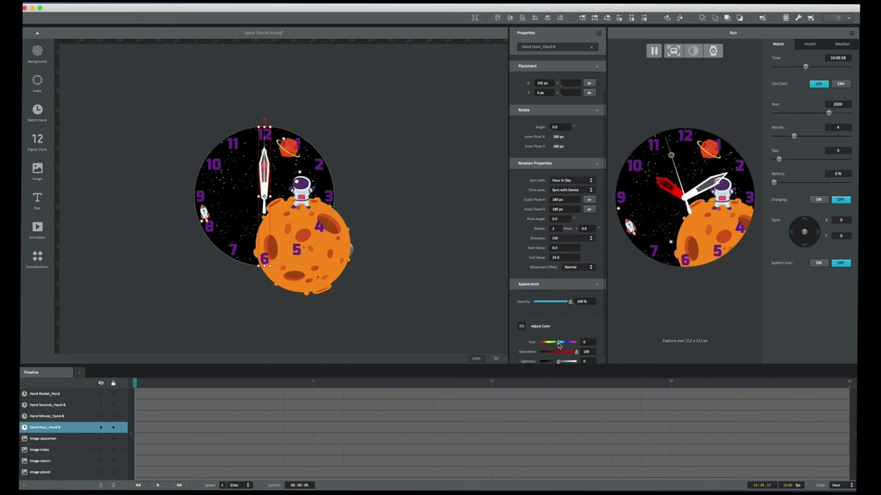
mouse_move(559, 345)
mouse_down()
mouse_move(573, 343)
mouse_move(551, 344)
mouse_up()
drag(552, 341, 556, 363)
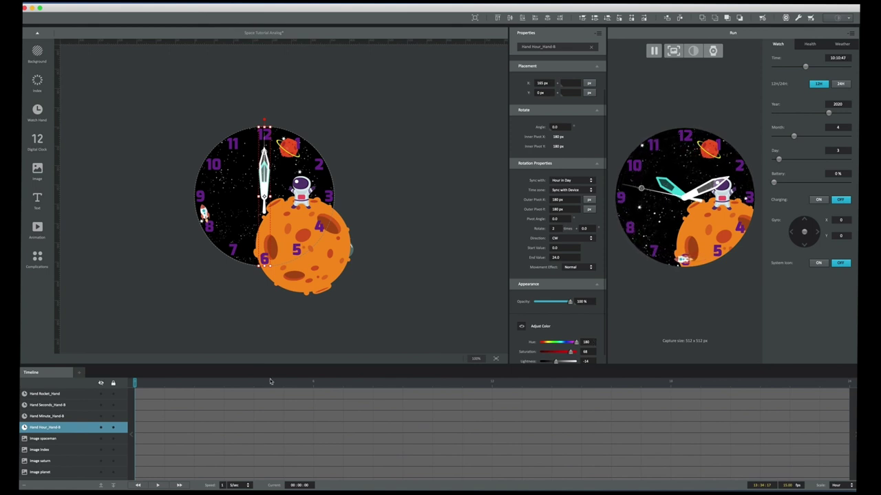
- Enable colour adjustment on the minute hand and match the hour hand with hue 180, saturation 68 and lightness -14
click(62, 416)
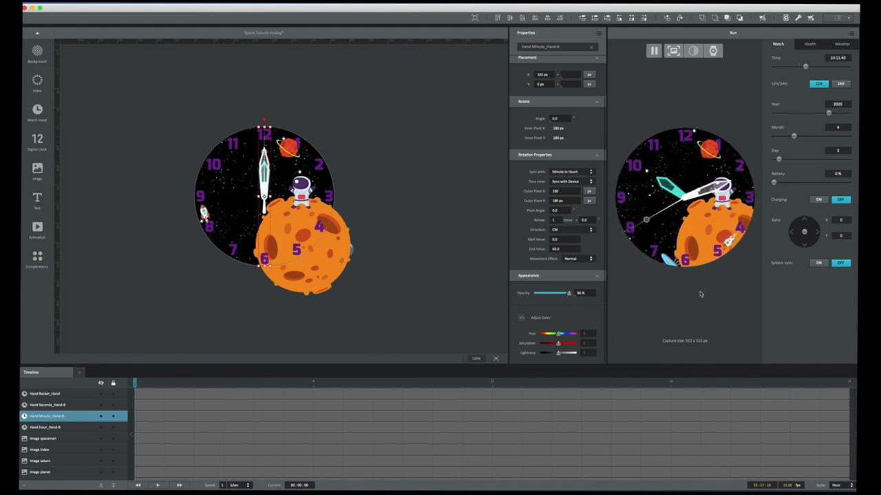
click(521, 320)
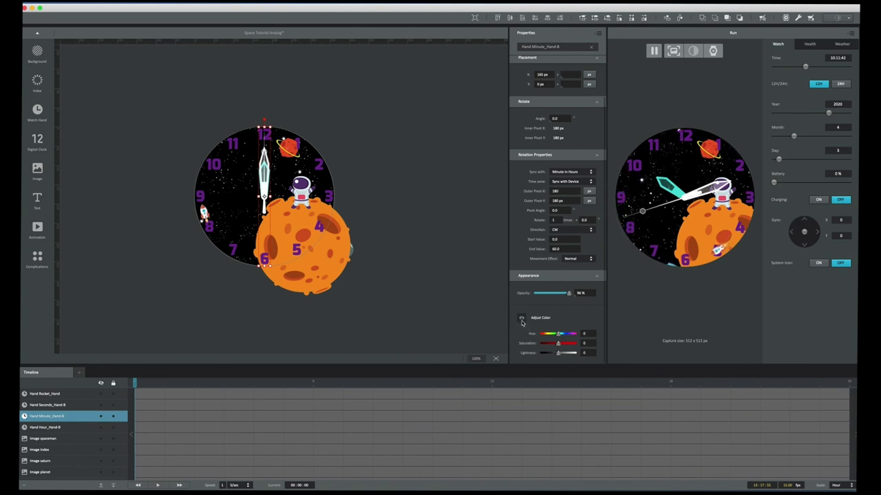
drag(558, 334, 576, 333)
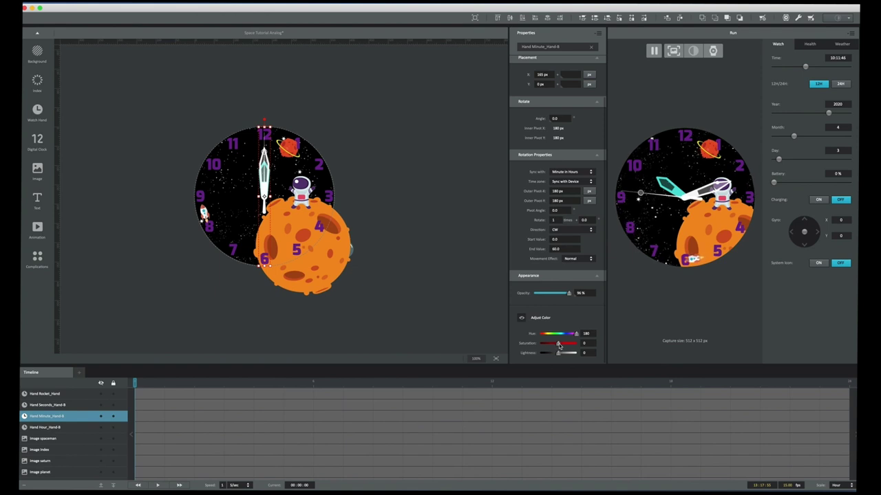
drag(558, 345, 572, 346)
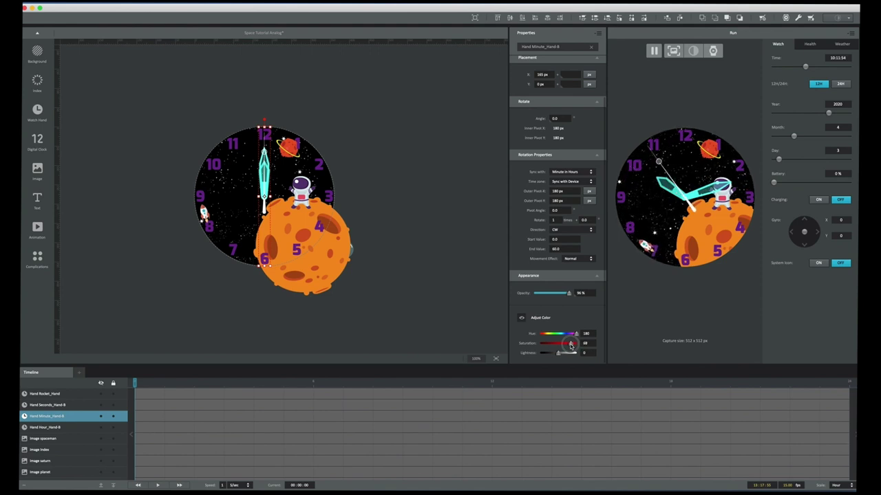
drag(559, 354, 556, 355)
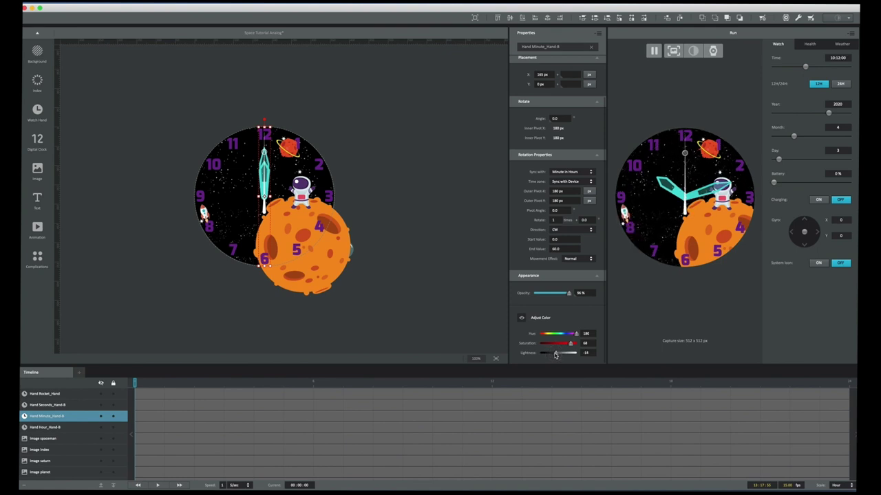
- Turn the seconds hand grey by enabling colour adjustment with saturation -100 and lightness -34
click(67, 406)
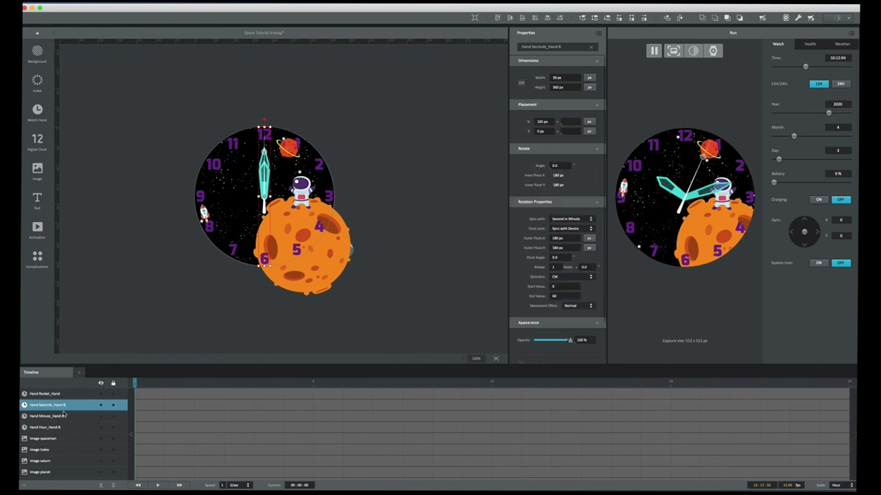
scroll(522, 304, down, 2)
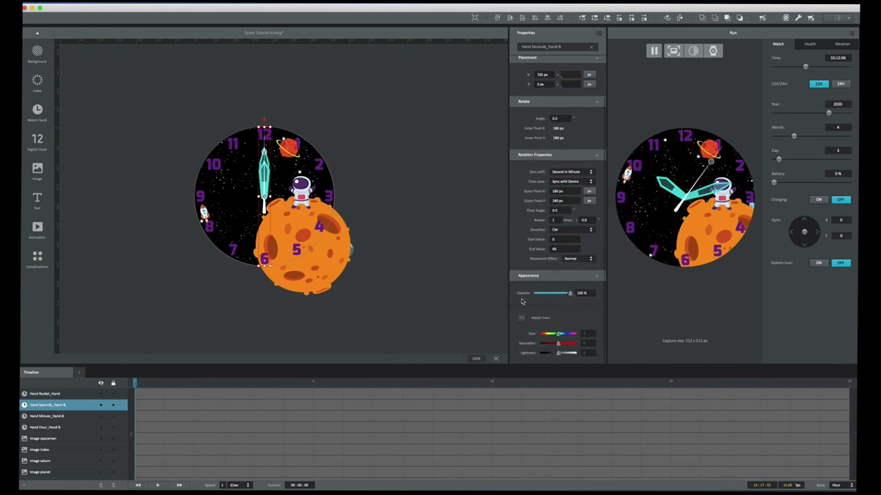
click(522, 319)
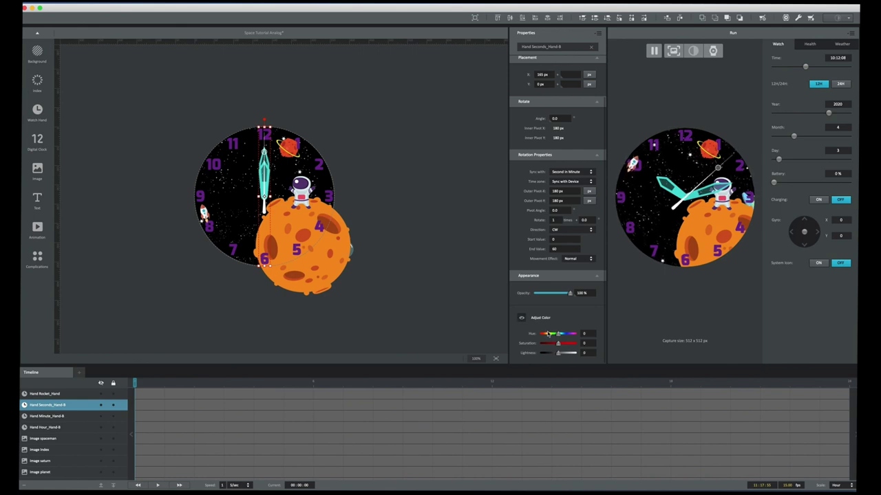
drag(558, 346, 578, 343)
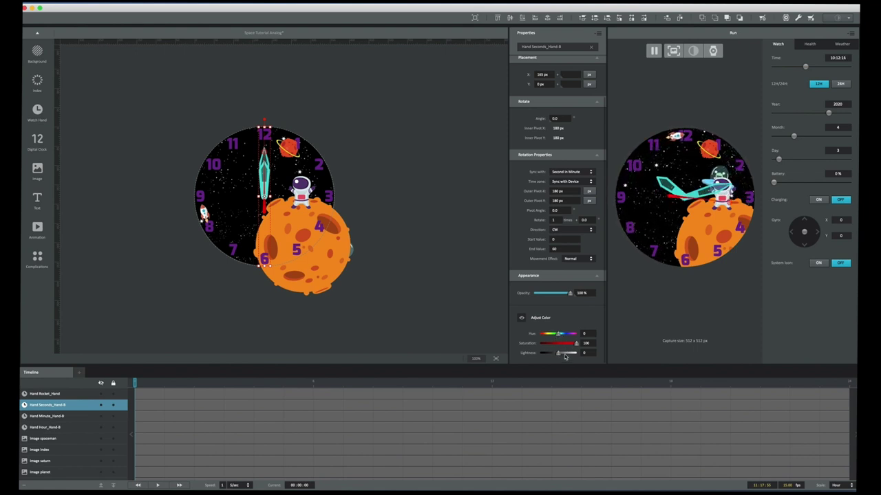
drag(576, 344, 530, 348)
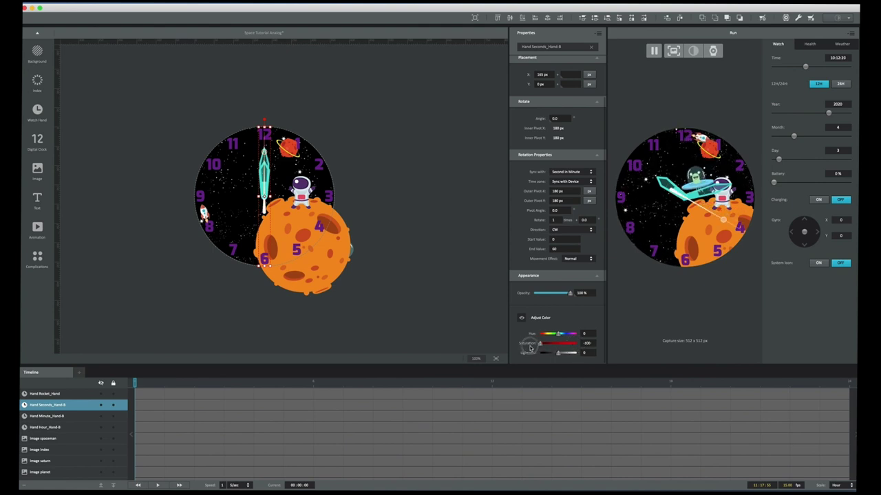
drag(558, 353, 552, 356)
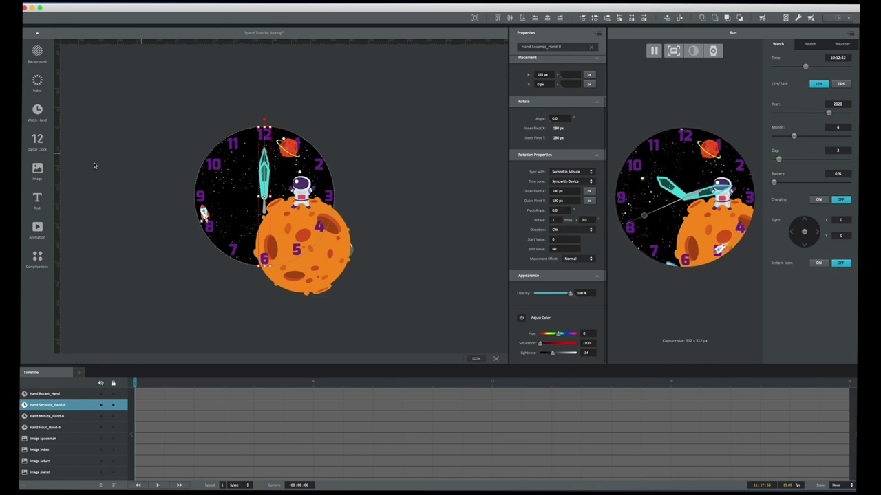
- Insert the image small circle.png from the Assets folder into the watch face
click(38, 169)
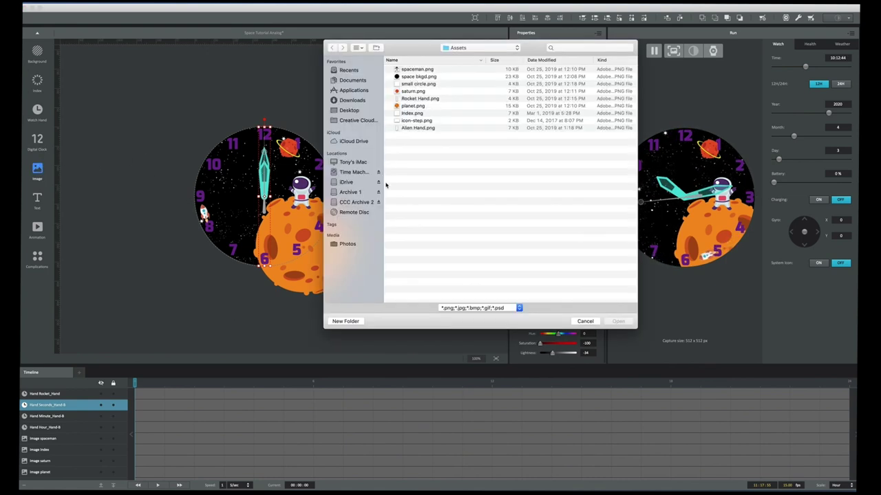
click(423, 83)
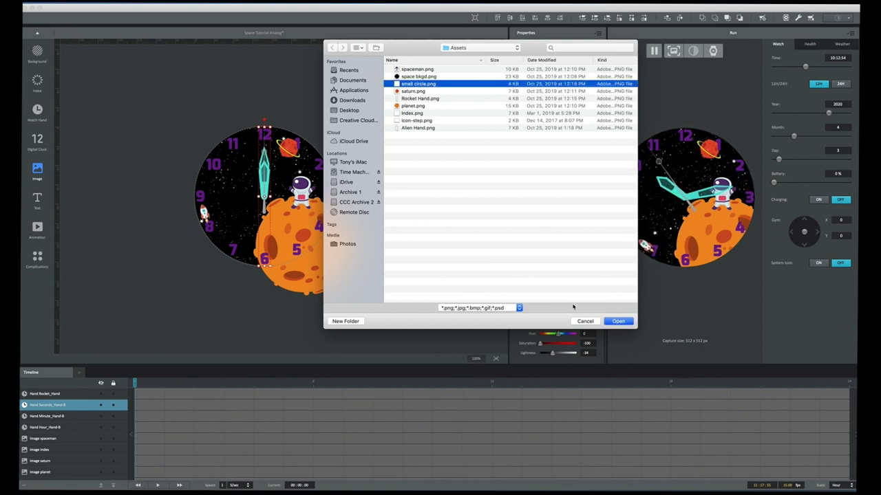
click(626, 322)
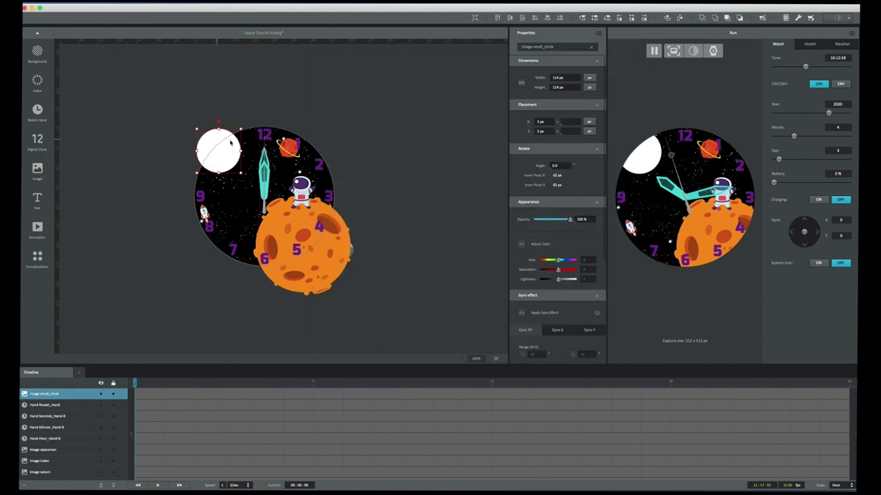
- Shrink the white circle to 45 px beside the 9 and darken it using colour adjustment with lightness -40
drag(241, 128, 217, 197)
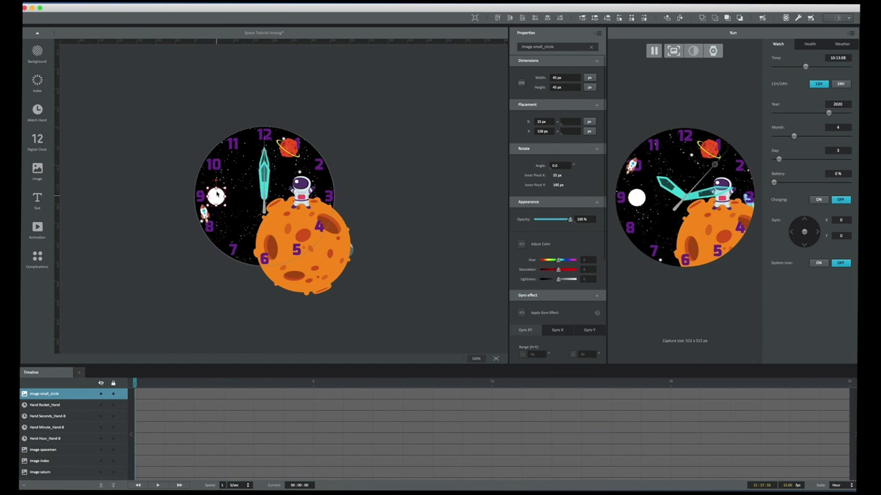
key(Up)
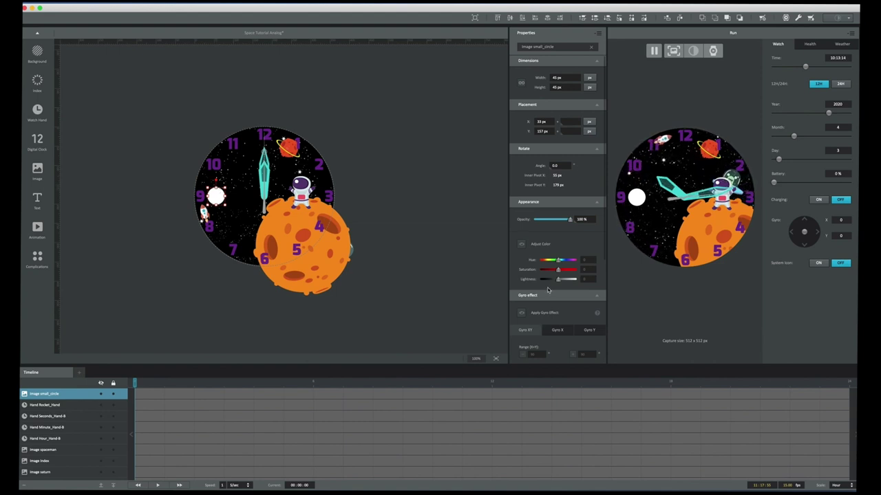
click(520, 244)
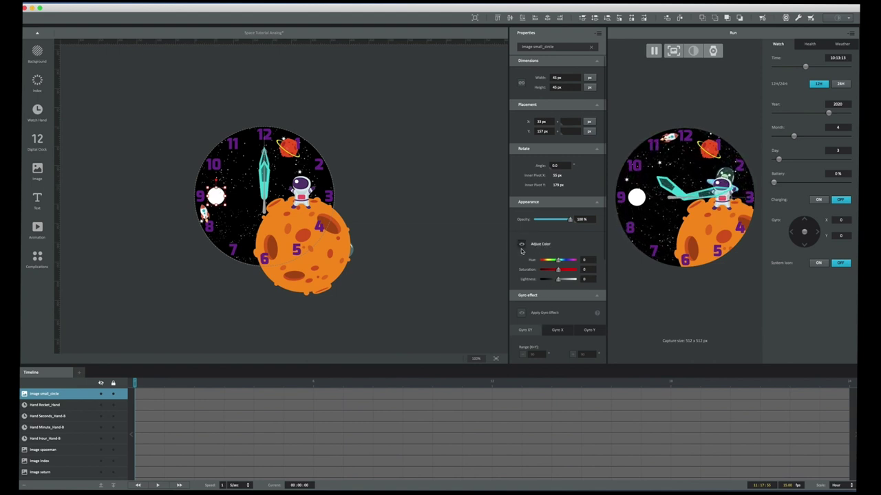
drag(558, 279, 550, 281)
click(550, 280)
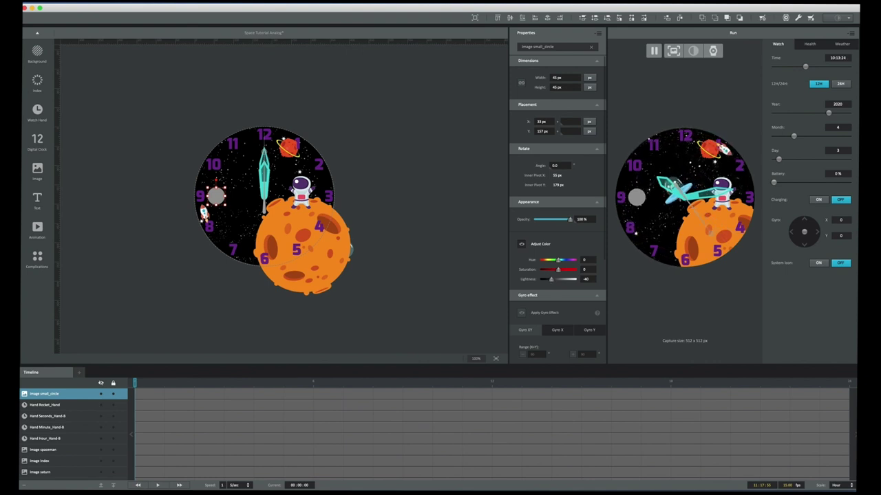
- Insert the image icon-step.png from the Assets folder and place it over the grey circle
click(37, 168)
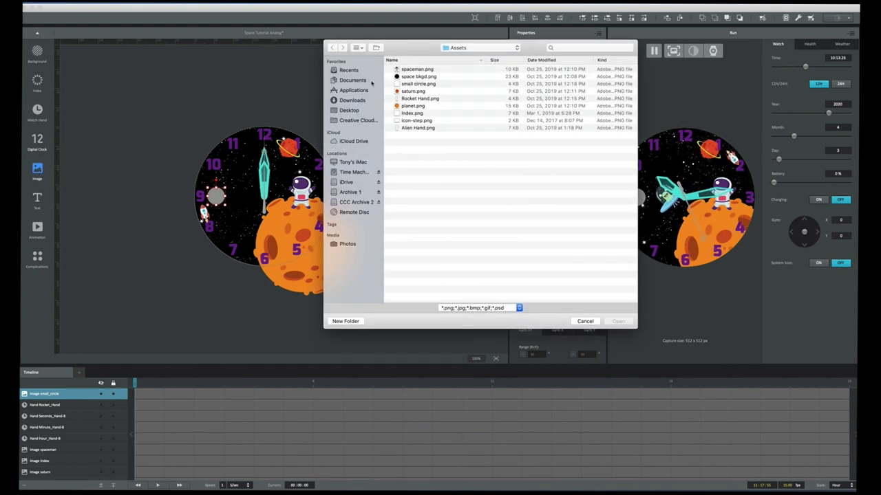
click(418, 120)
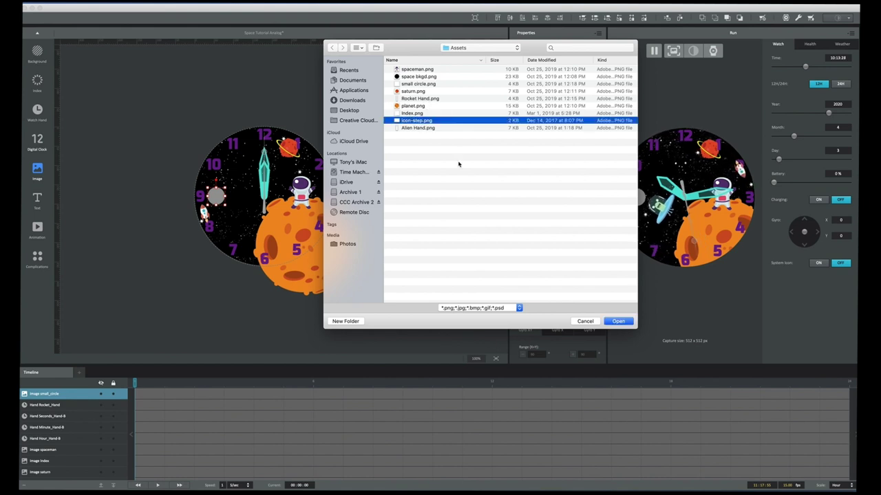
click(626, 326)
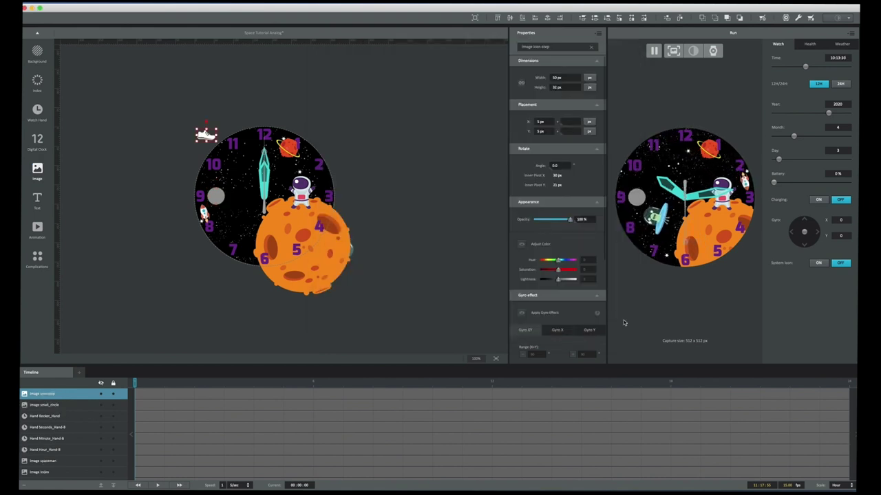
drag(205, 136, 219, 199)
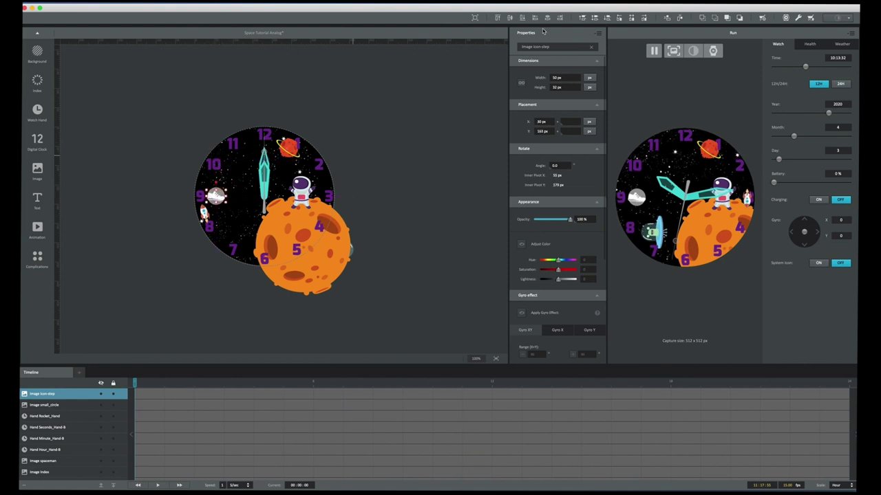
- Resize the shoe icon to 35 px wide and centre it on the grey circle at about X 37, Y 167 px
click(554, 77)
key(BackSpace)
text(20)
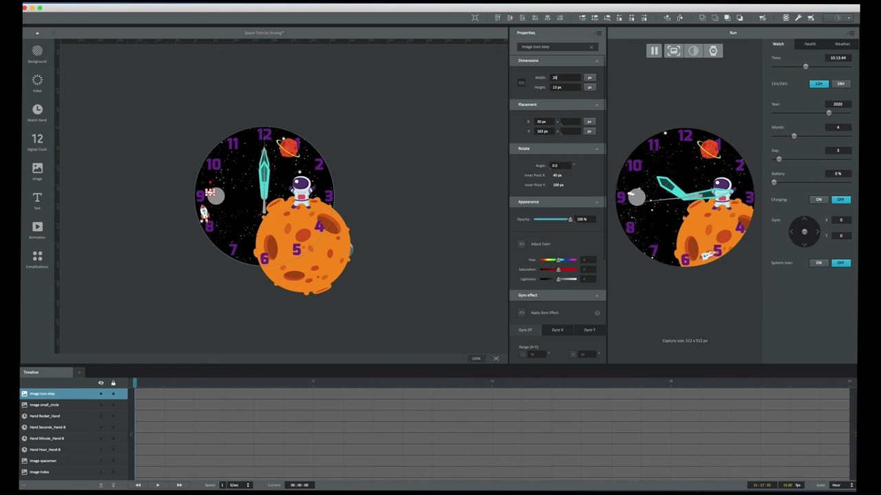
double_click(571, 78)
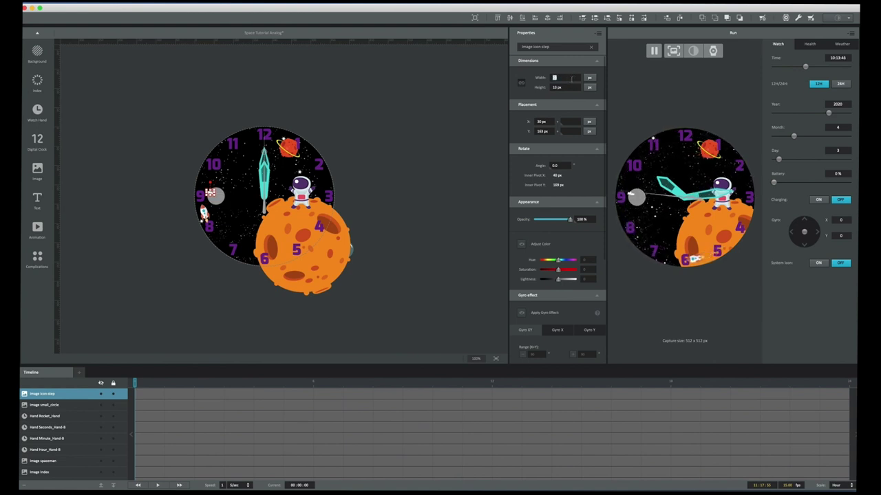
drag(211, 193, 213, 195)
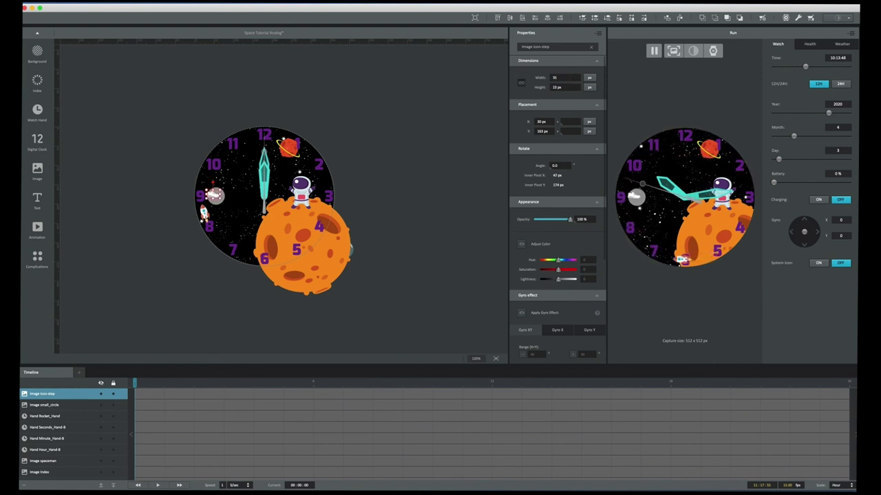
click(193, 212)
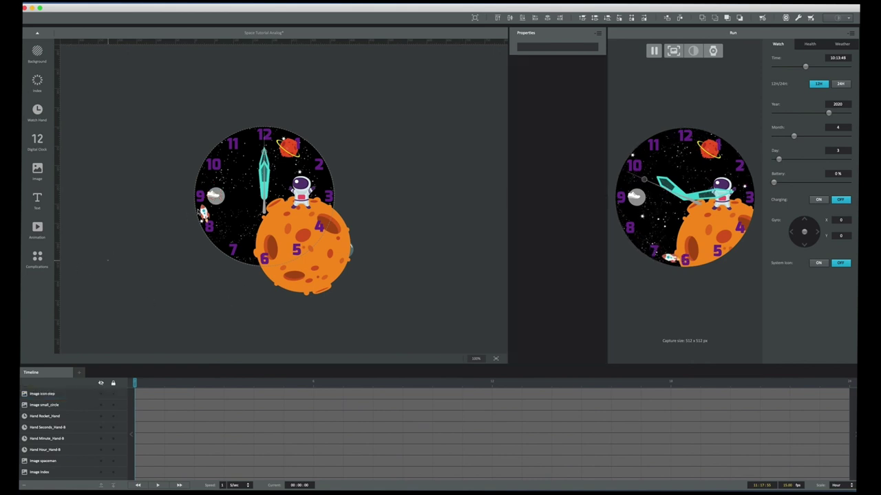
click(213, 196)
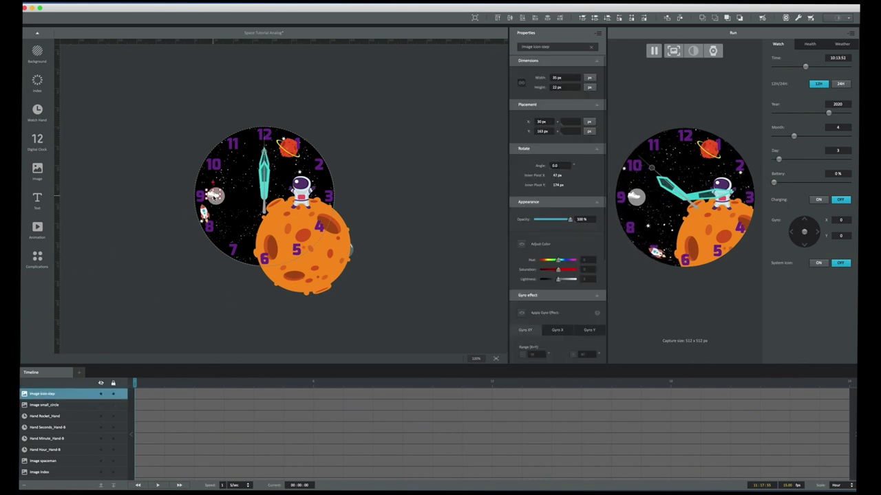
drag(213, 195, 215, 197)
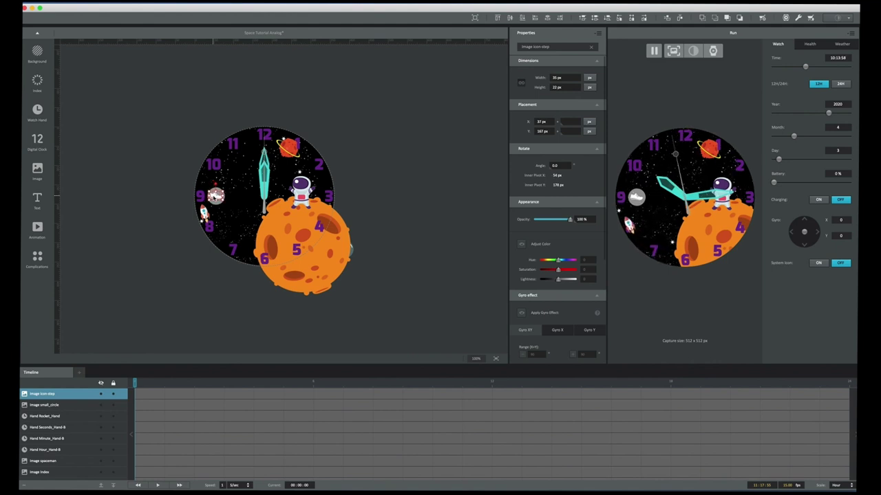
- Turn the shoe icon black by enabling colour adjustment with lightness -100
click(521, 245)
drag(557, 282, 534, 283)
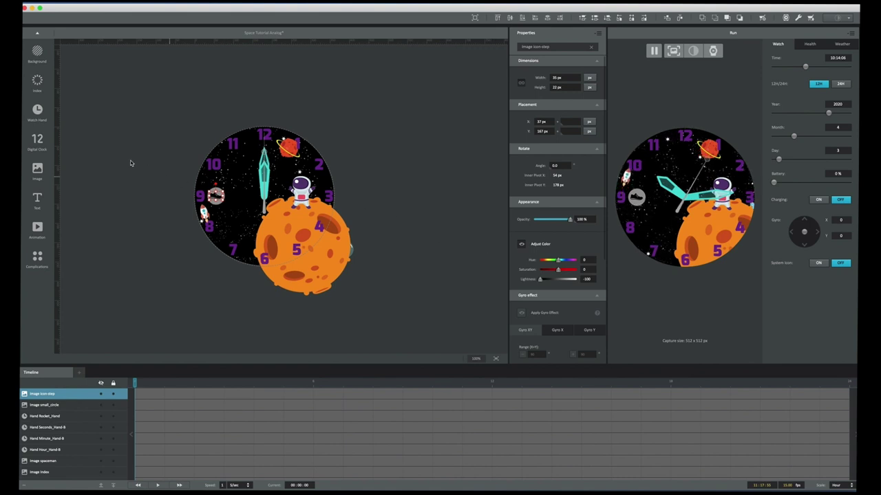
click(150, 143)
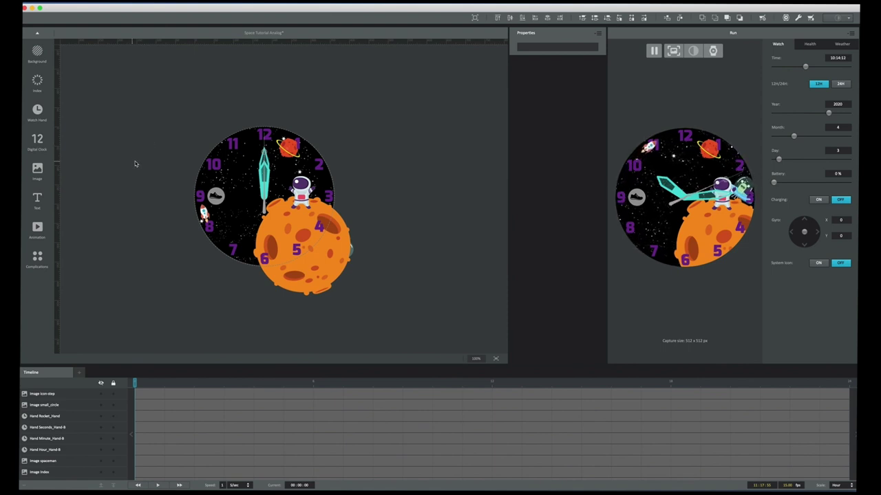
- Add a Step counts text and place it just right of the shoe icon
click(38, 197)
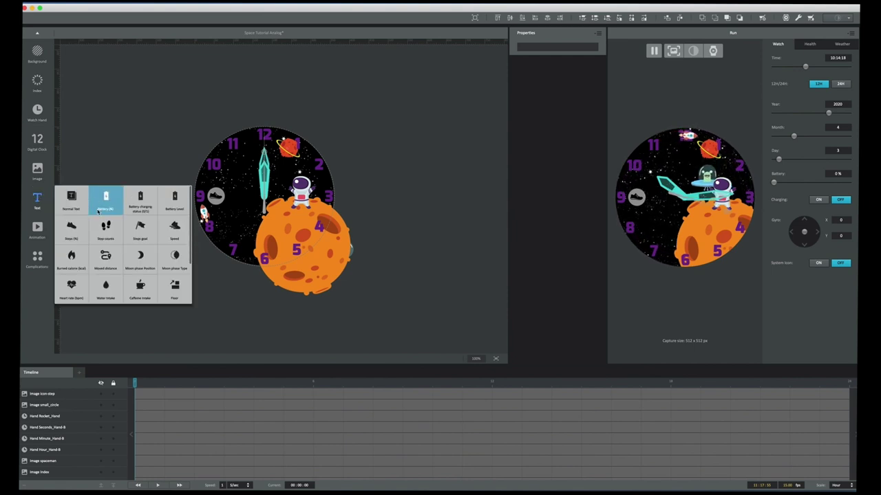
click(105, 229)
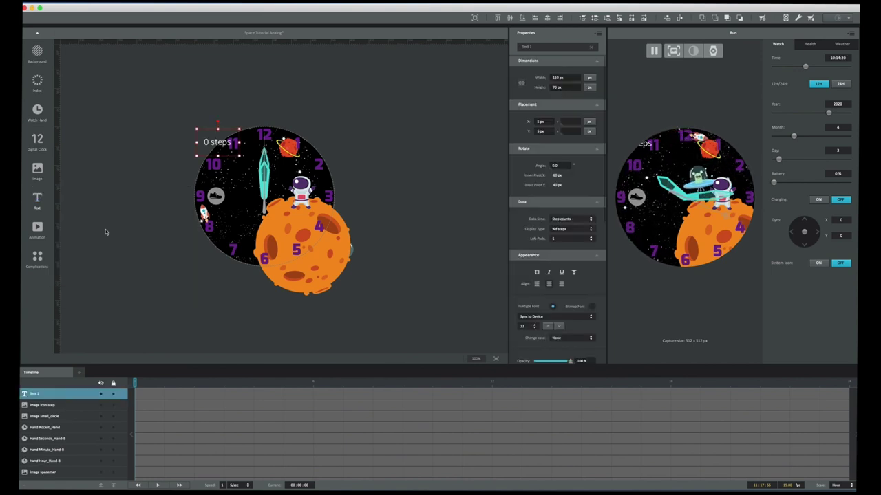
drag(225, 144, 252, 199)
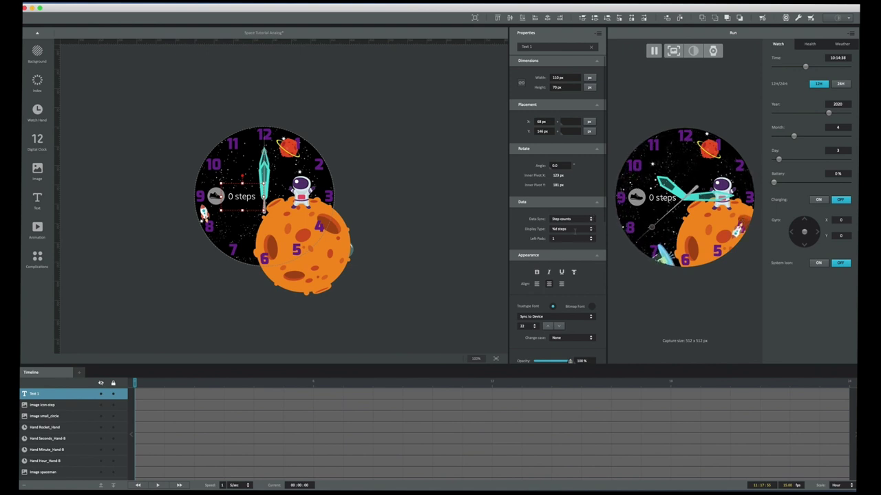
- Set the step count to display %d only, left-align it, and shift it right to about X 86 px
click(575, 230)
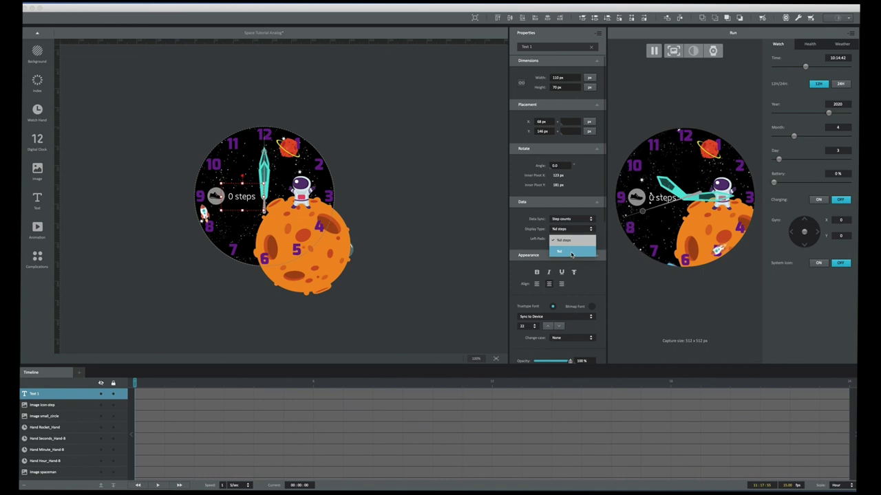
click(571, 252)
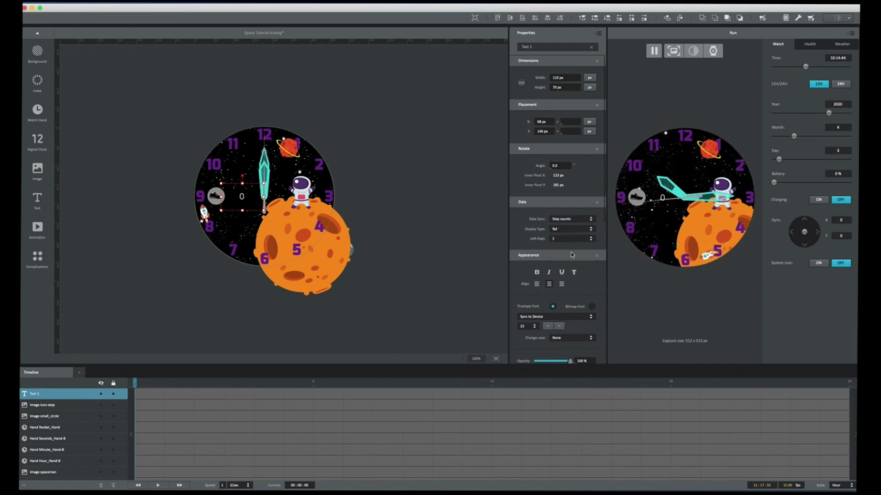
click(537, 285)
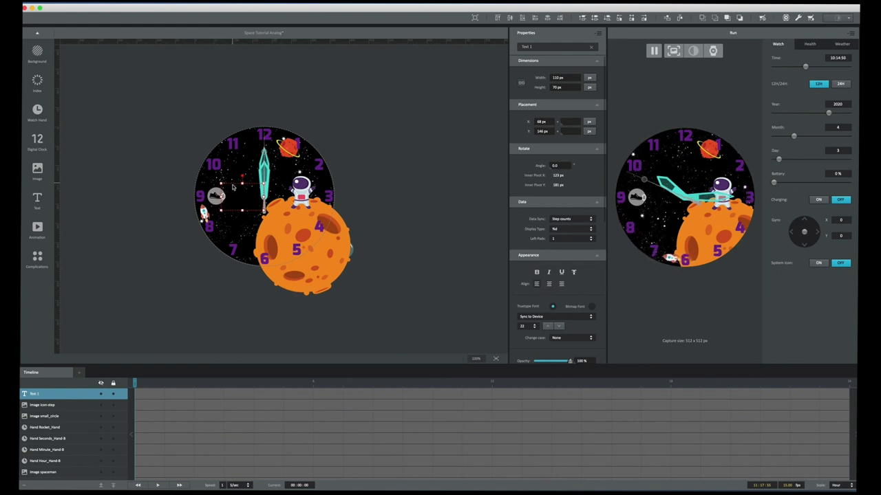
drag(233, 187, 241, 187)
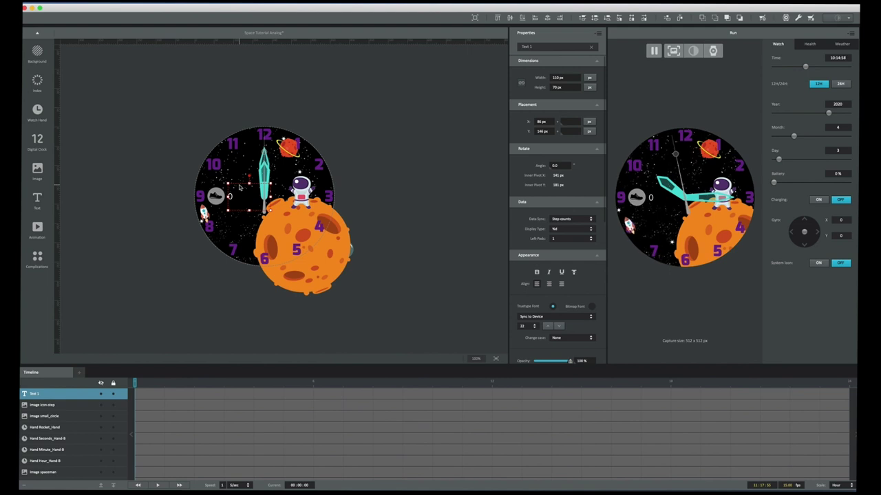
- Change the step count text to grey #7F7F7F and set its font size to 24
scroll(574, 268, down, 5)
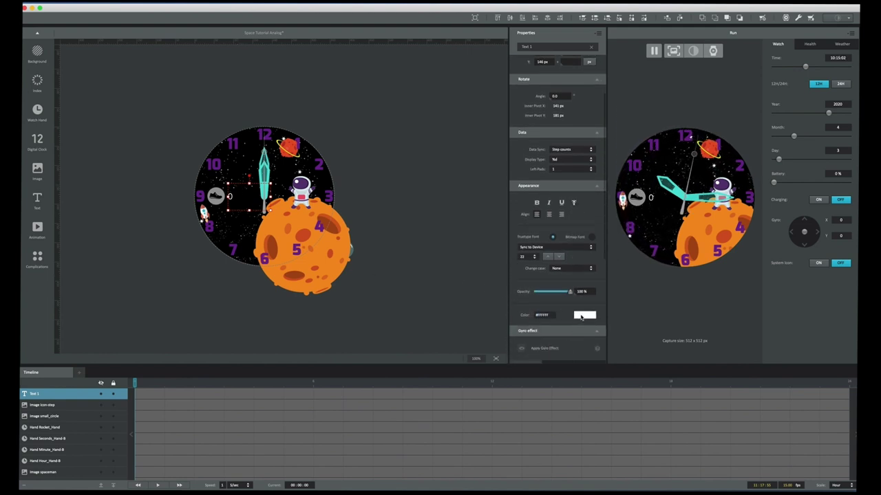
click(582, 317)
drag(421, 258, 440, 258)
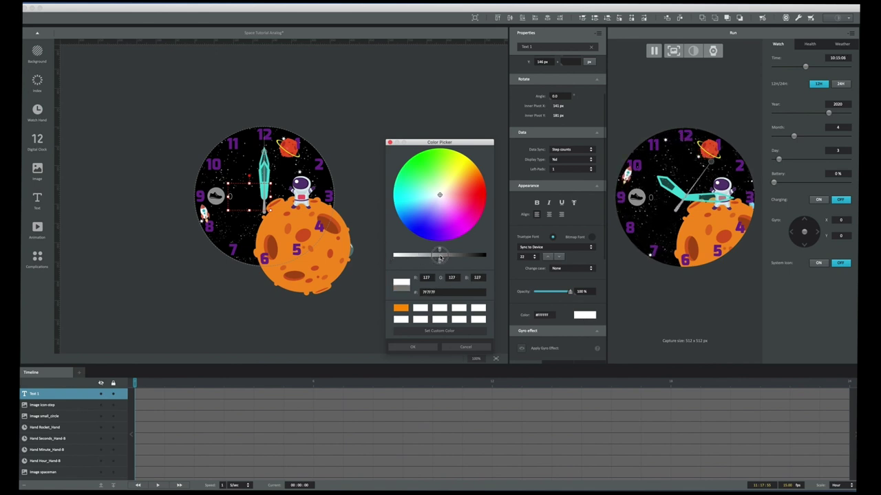
click(413, 346)
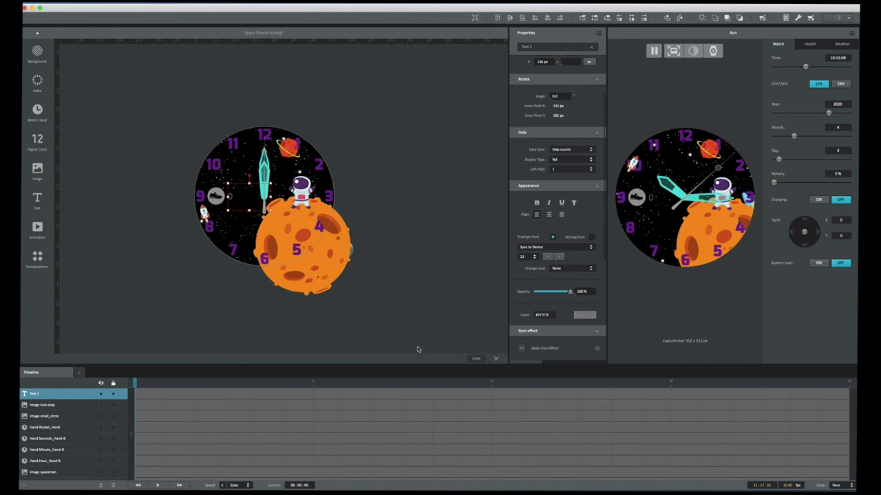
click(534, 256)
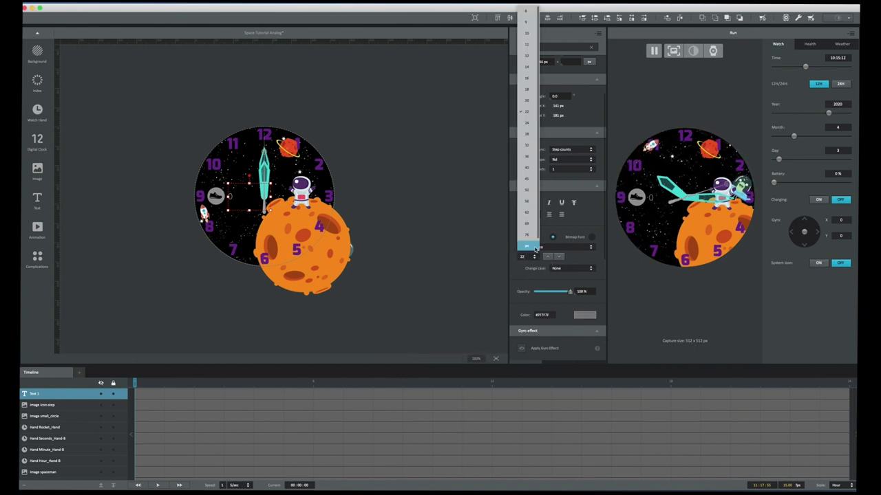
click(527, 123)
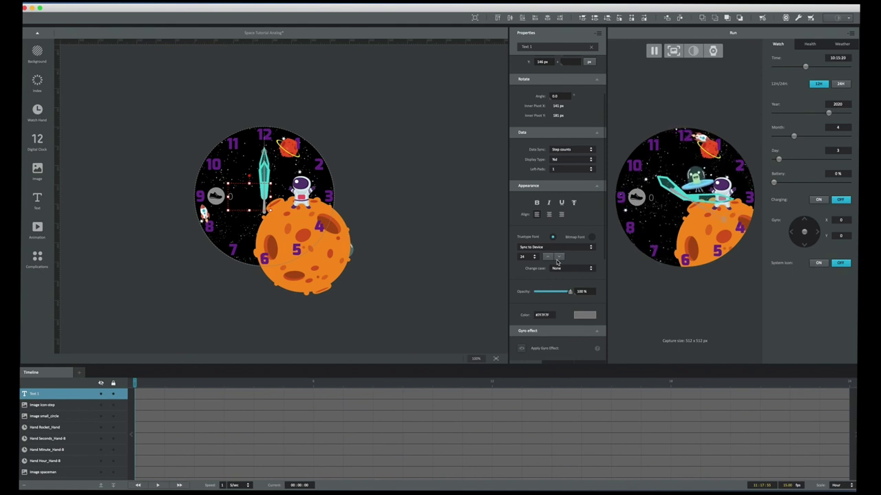
- Add the custom font file larabiefont free.ttf from the Space folder to the step count text's font choices
scroll(558, 261, down, 3)
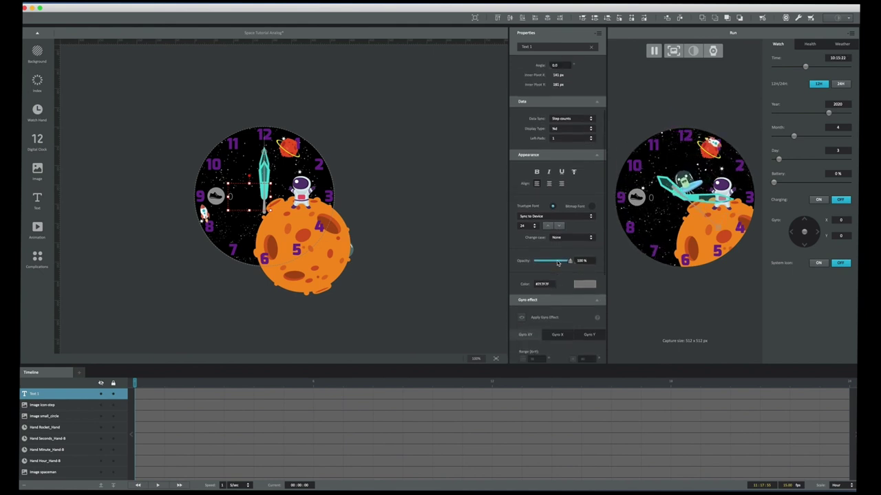
scroll(547, 255, up, 1)
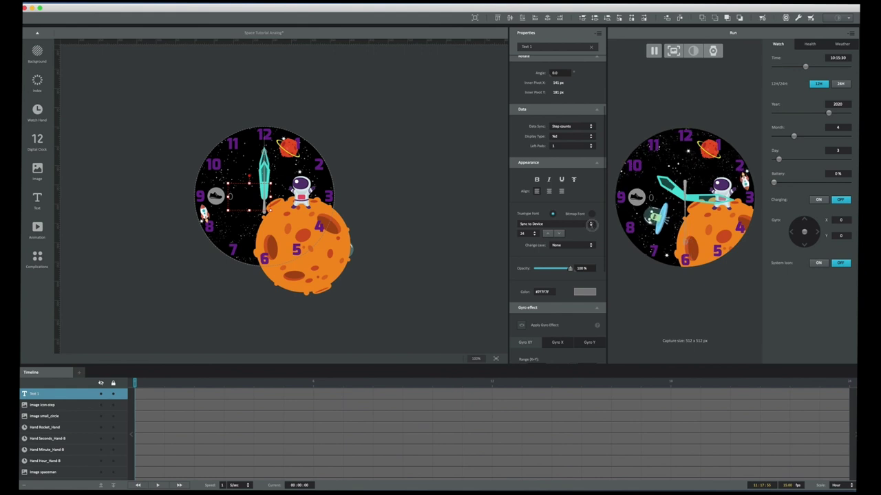
click(553, 223)
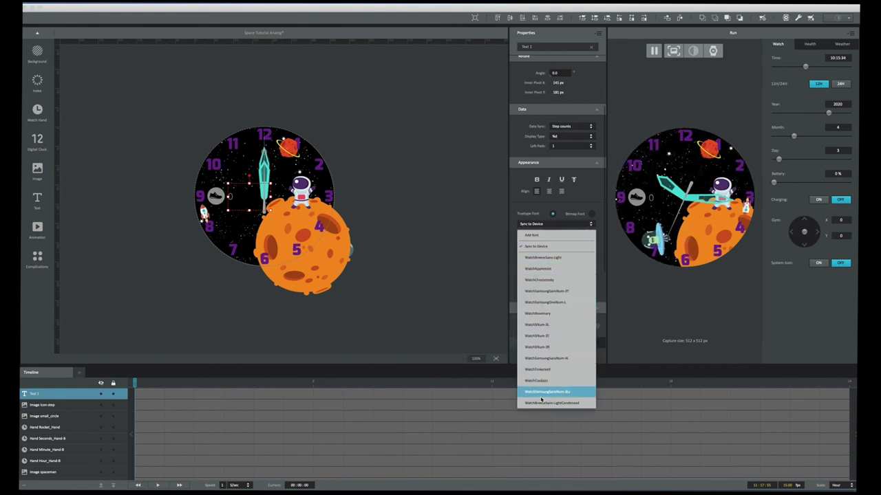
click(534, 236)
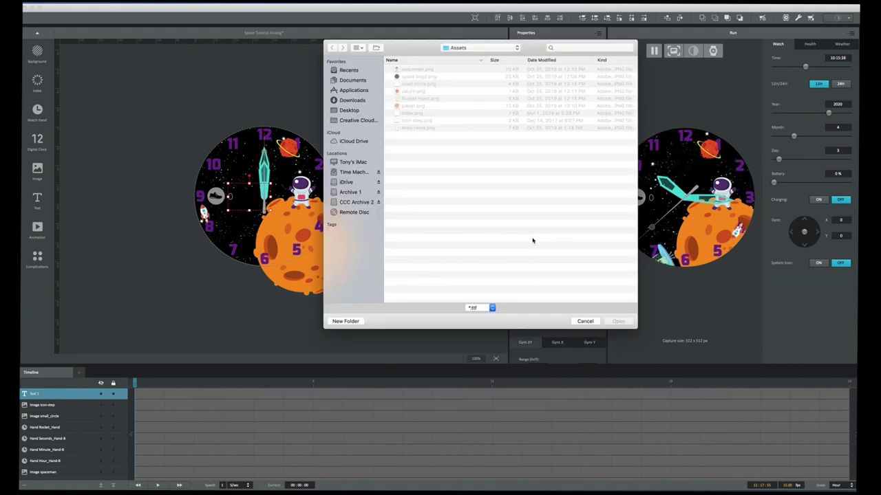
click(461, 49)
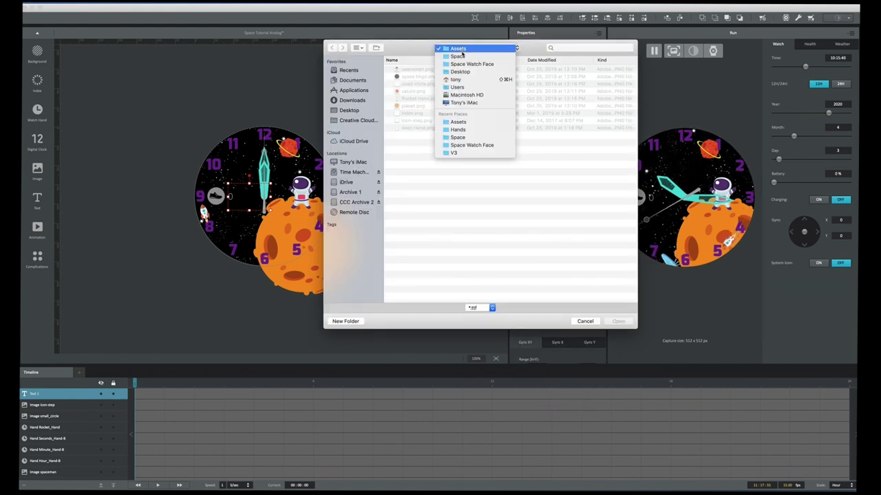
click(459, 55)
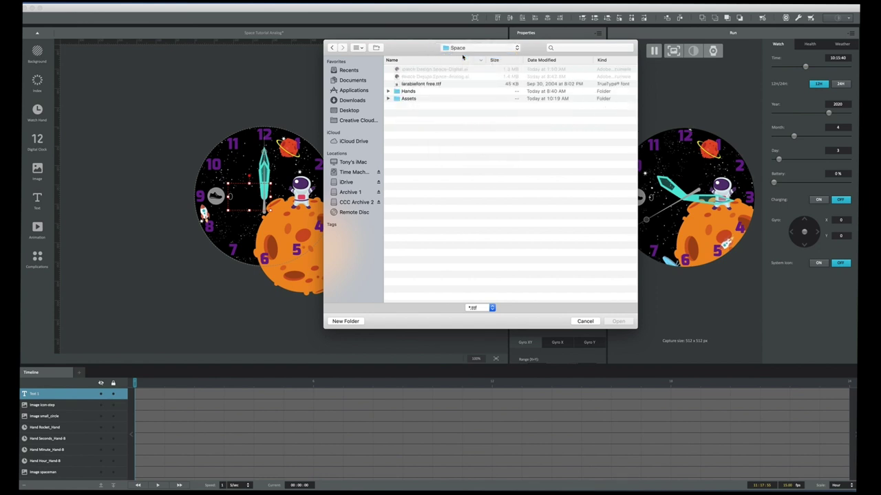
click(422, 84)
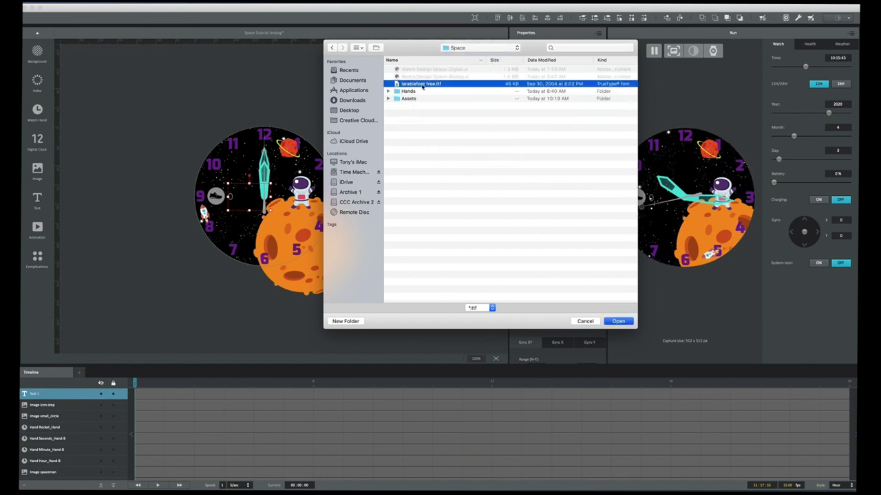
double_click(421, 84)
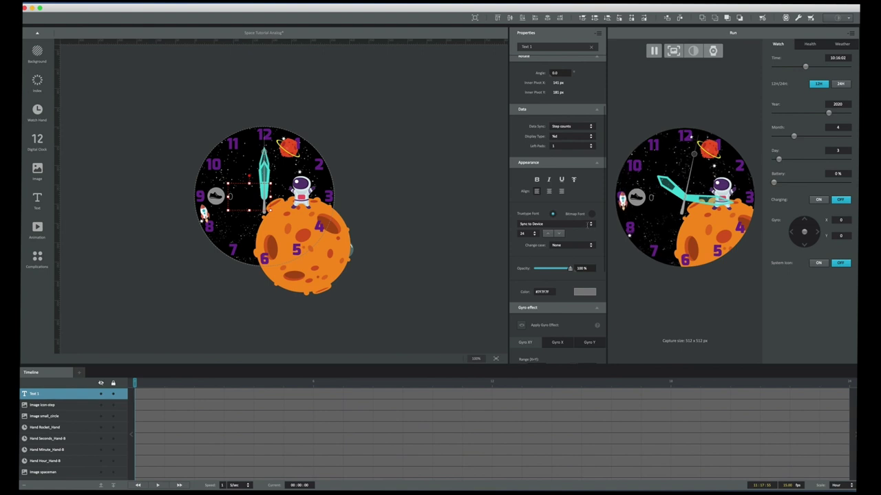
- Apply the larabiefont free font to the step count text and set its size to 28
click(590, 223)
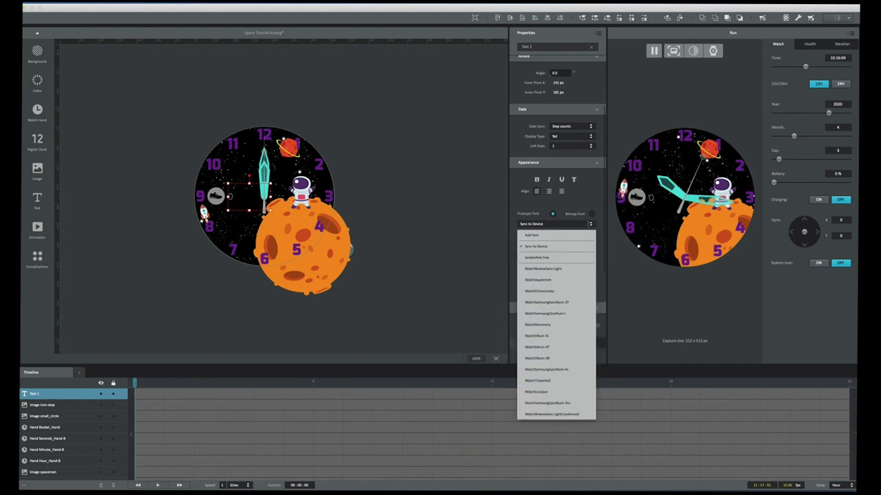
click(550, 258)
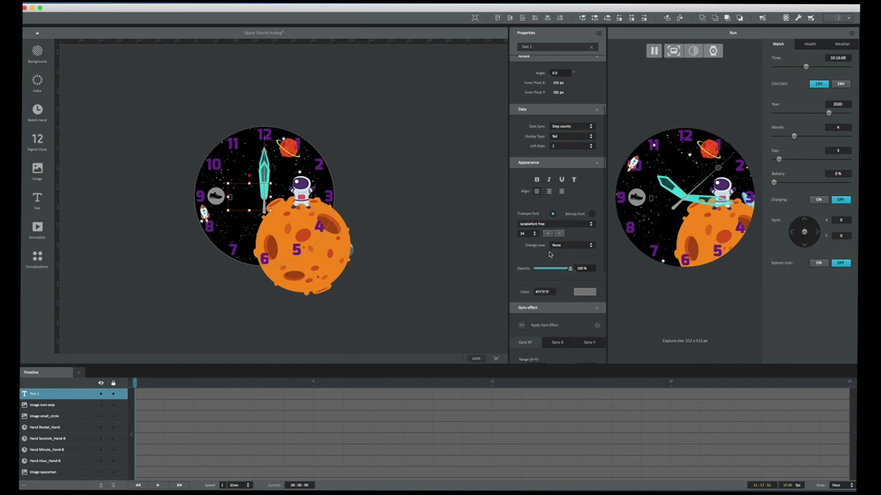
click(534, 234)
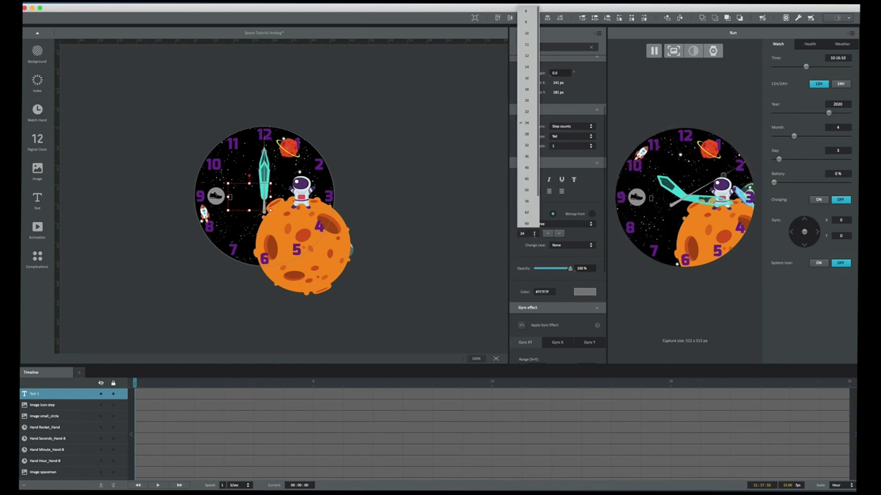
click(535, 135)
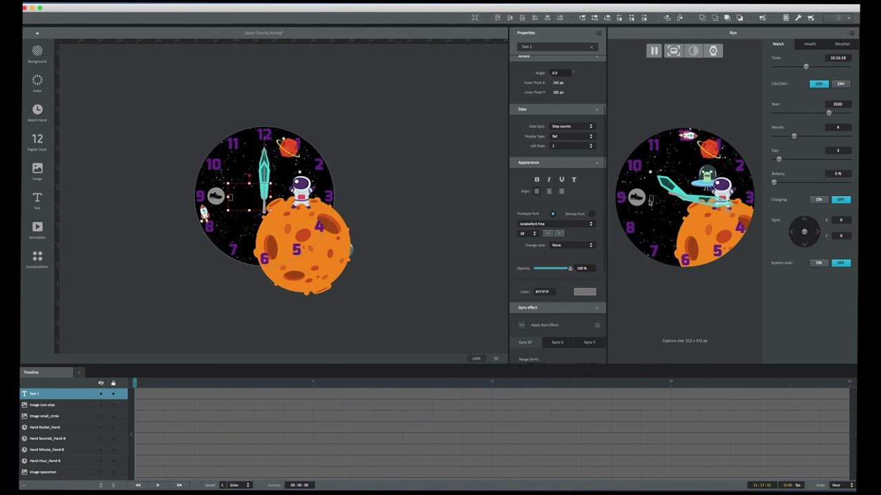
- Set the simulated steps count to 3567 in the preview's health data and save the project
click(814, 44)
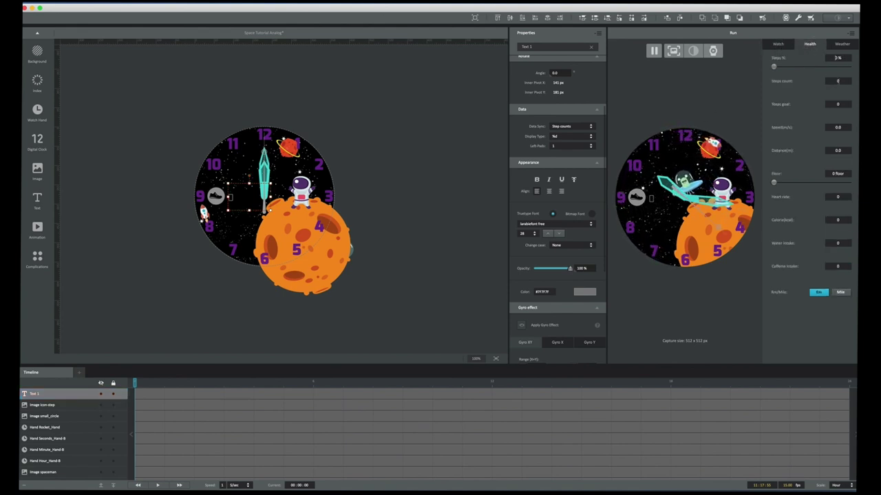
text(3567)
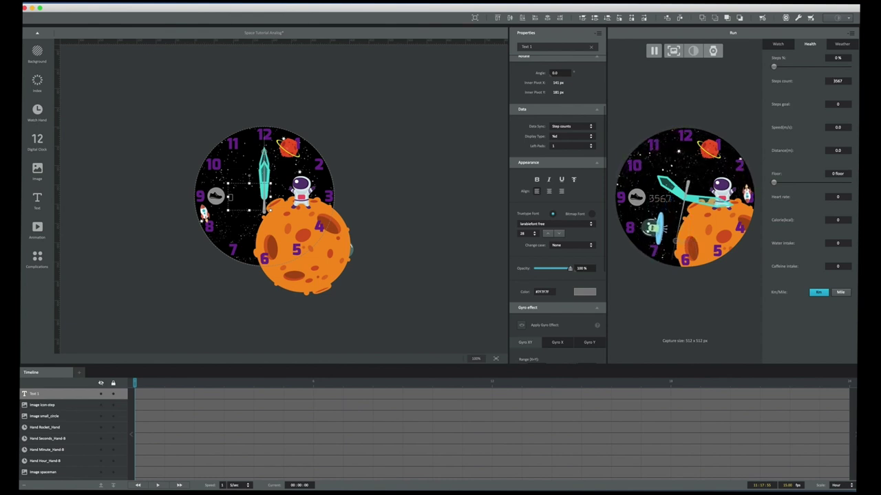
click(435, 237)
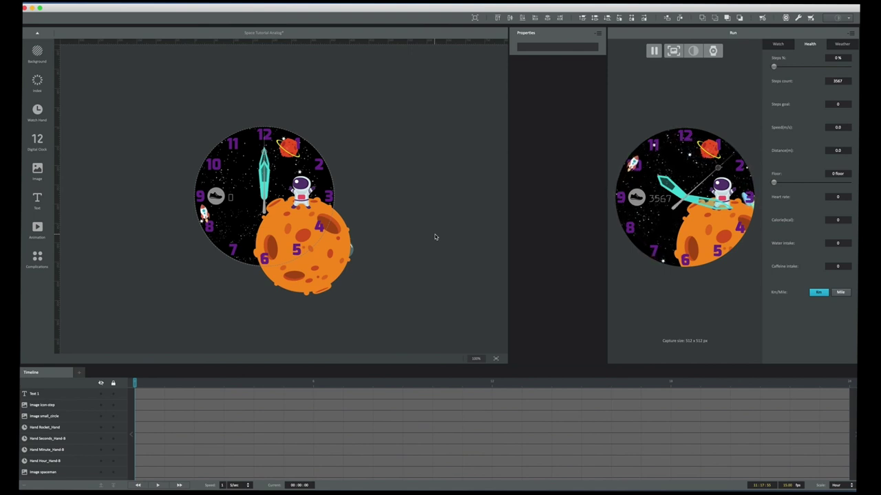
key(super+s)
click(421, 278)
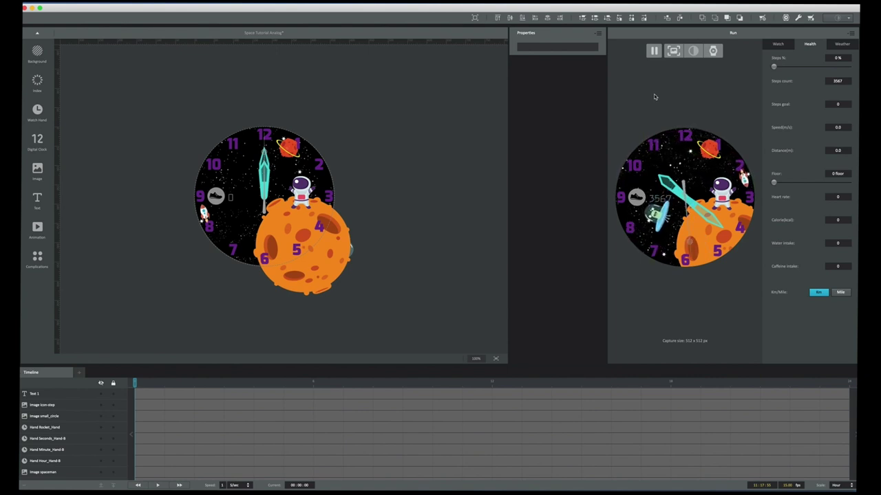
- Switch the watch face design to the Always-on state and dismiss the on-pixel-ratio warning
click(837, 18)
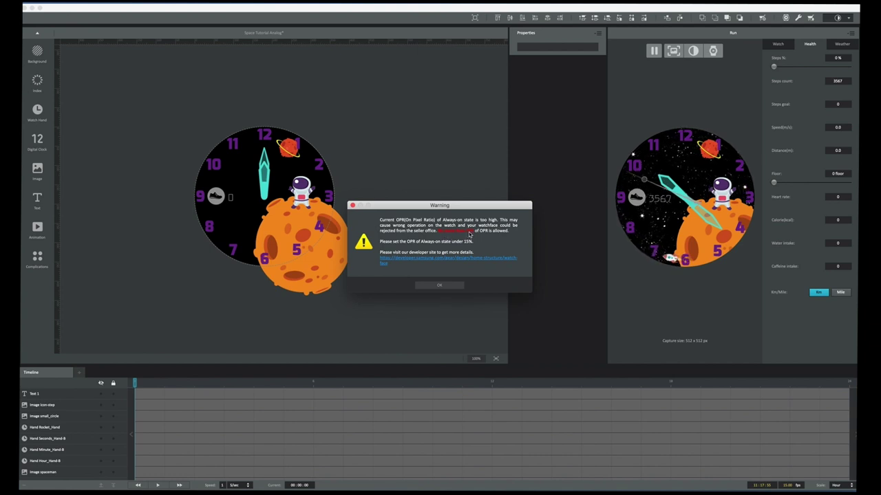
click(440, 285)
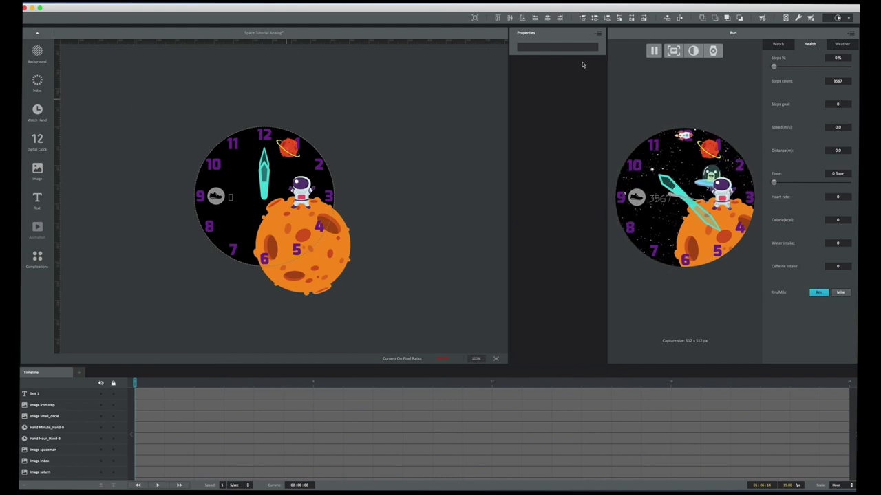
click(837, 19)
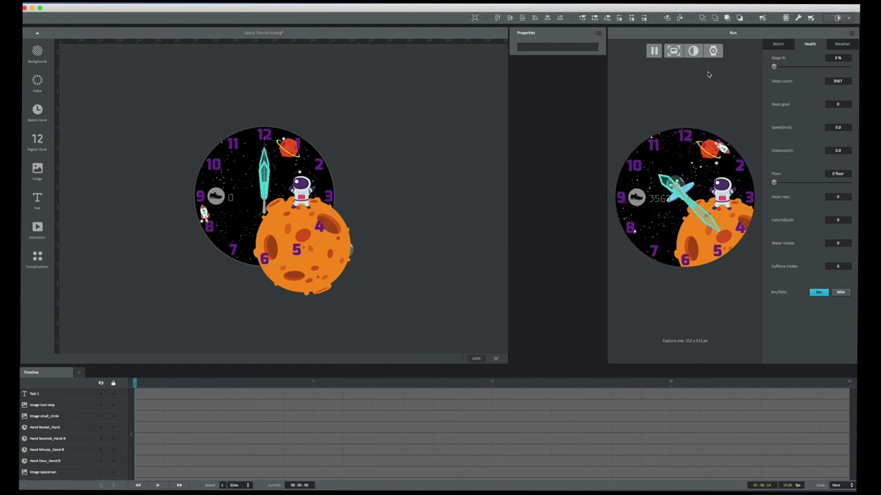
click(838, 19)
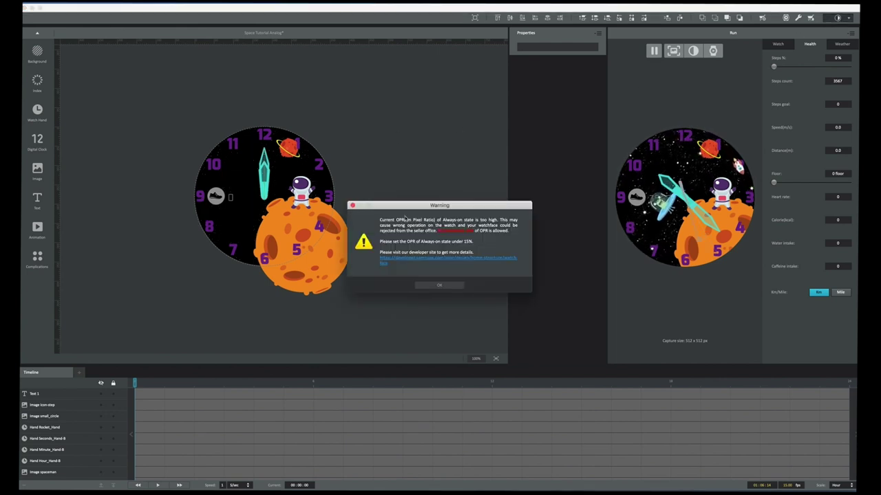
click(438, 287)
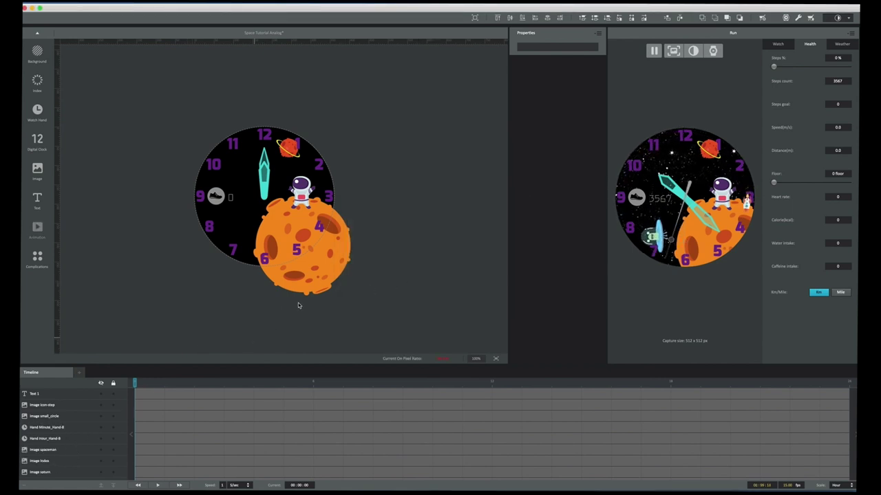
- Delete the large orange planet image from the Always-on design
click(326, 267)
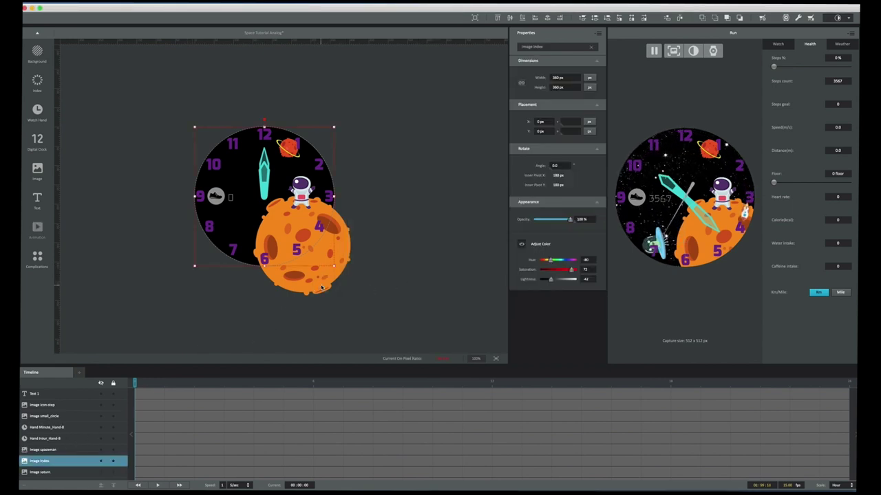
click(321, 287)
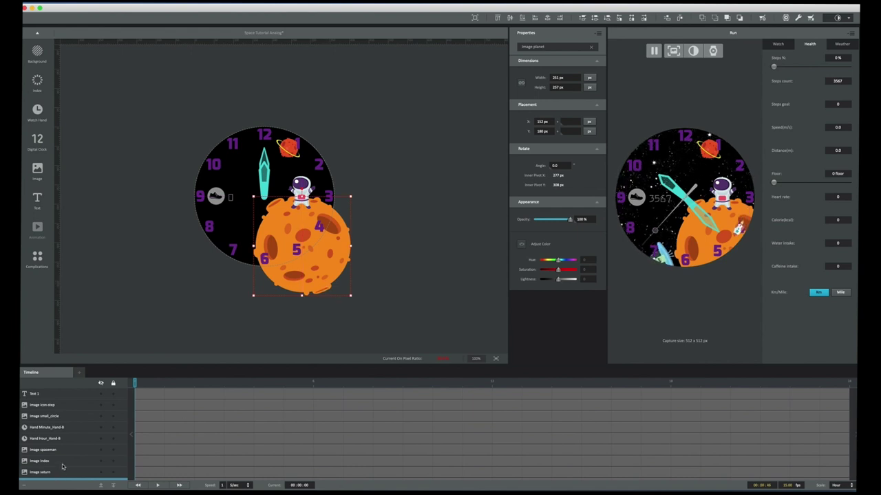
scroll(61, 467, down, 1)
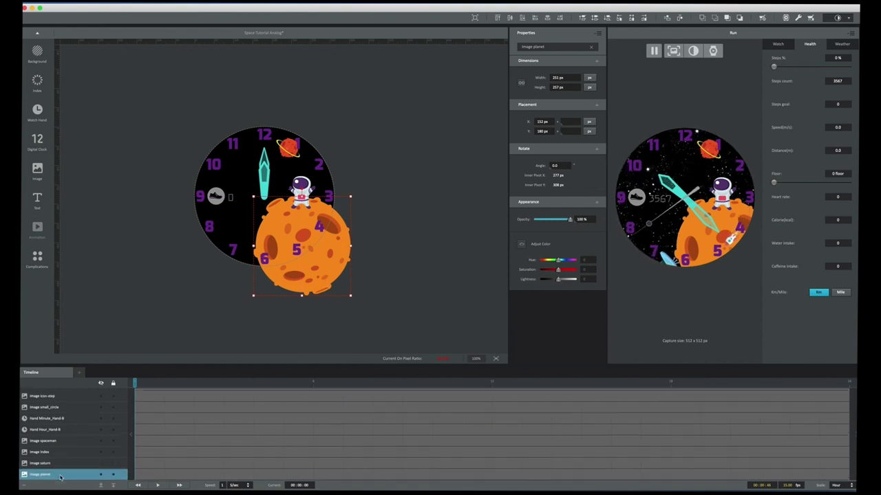
key(Delete)
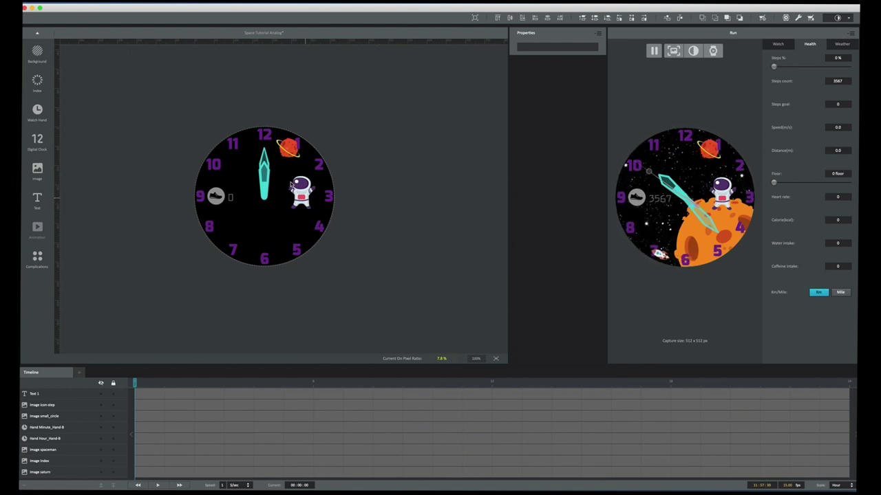
- Delete the spaceman and the red Saturn image from the Always-on design
click(300, 196)
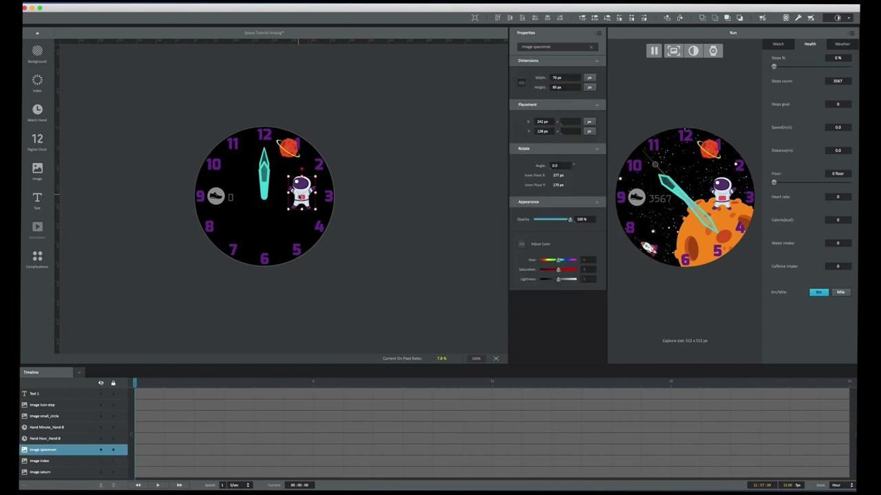
key(Delete)
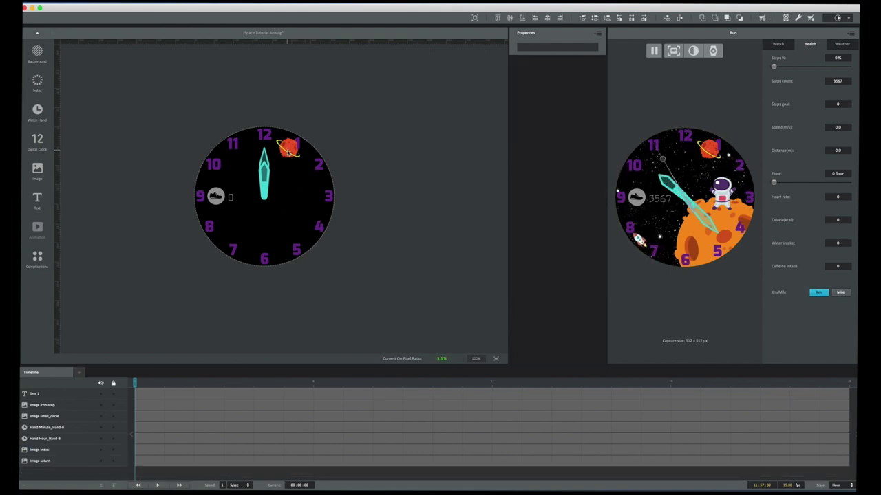
click(288, 152)
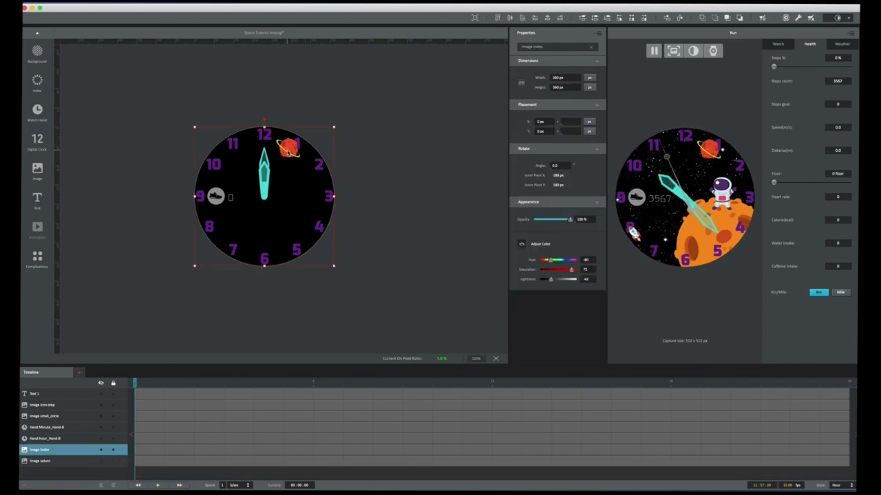
click(70, 463)
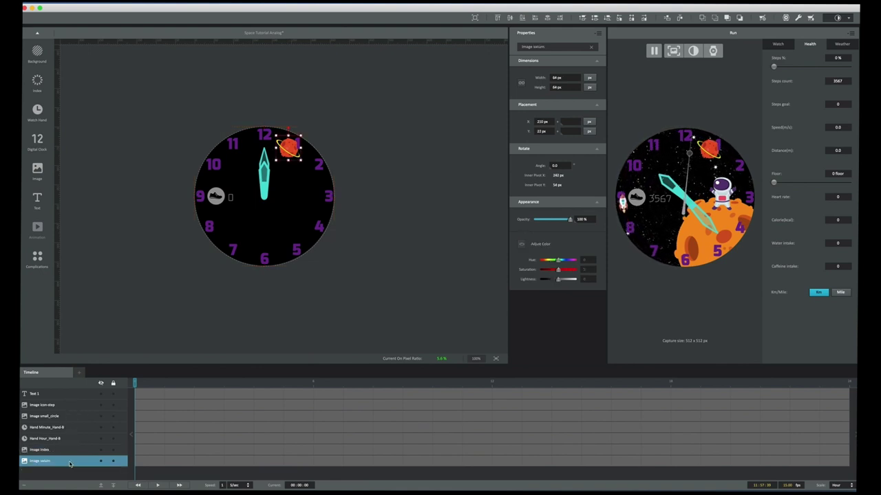
key(Delete)
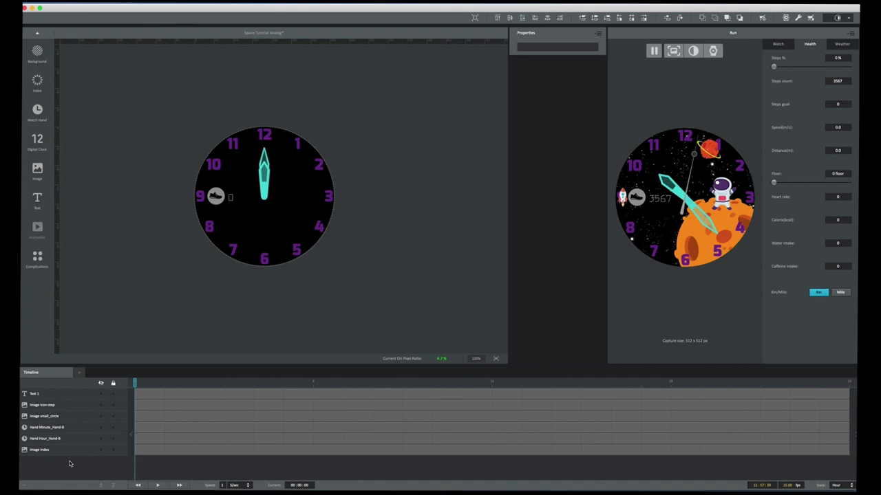
- Delete the step icon, the step-count text and the small grey circle from the Always-on design
click(62, 406)
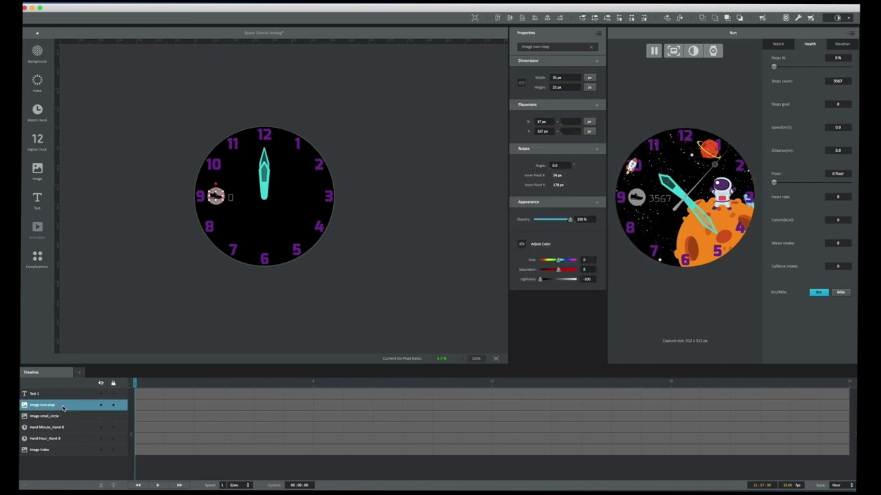
key(Delete)
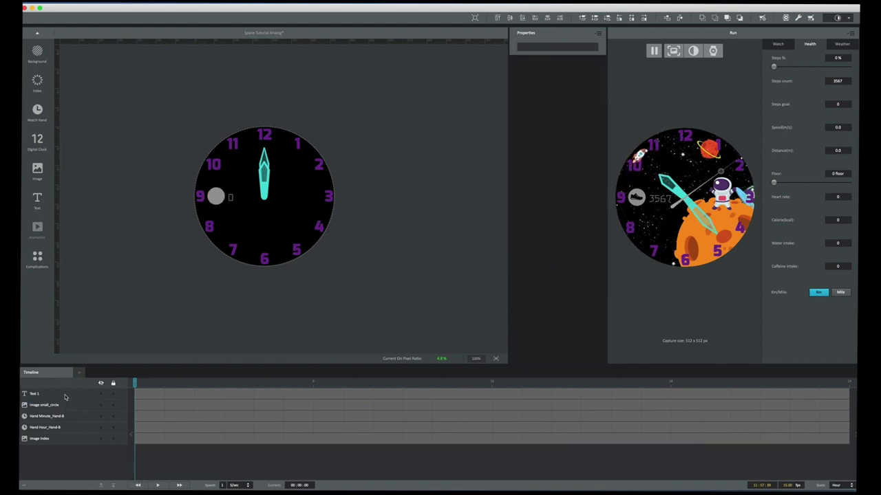
click(65, 397)
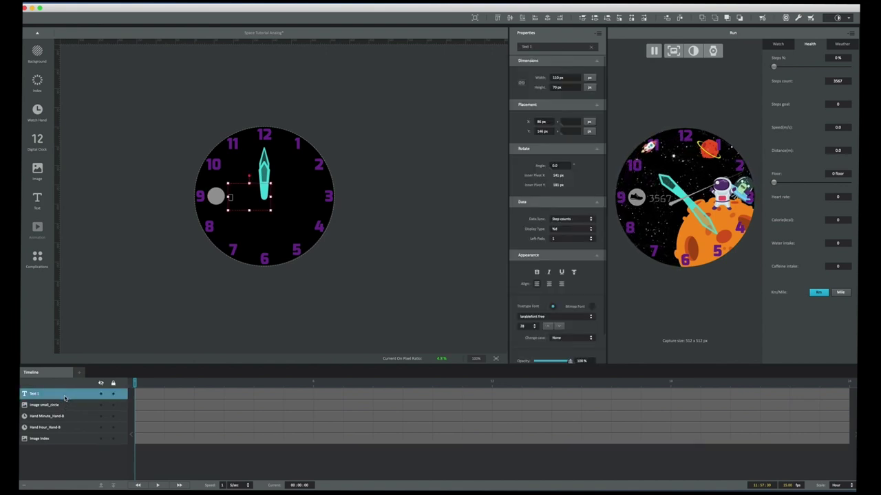
key(Delete)
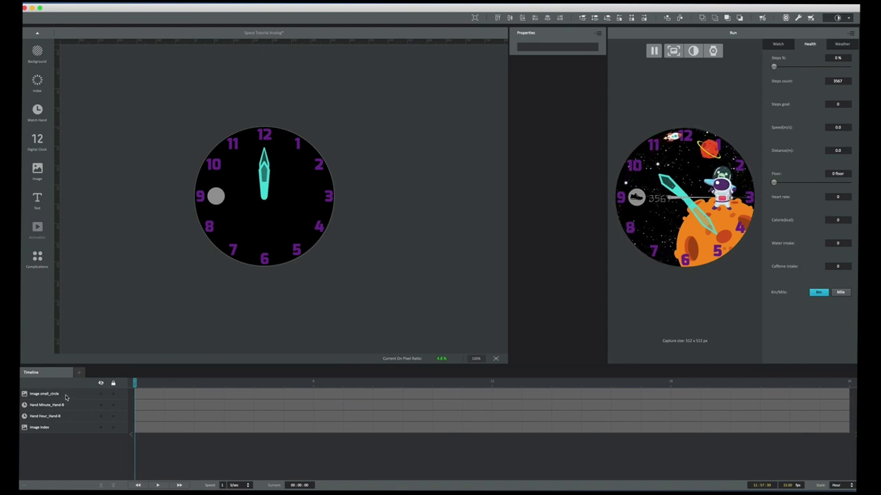
click(66, 397)
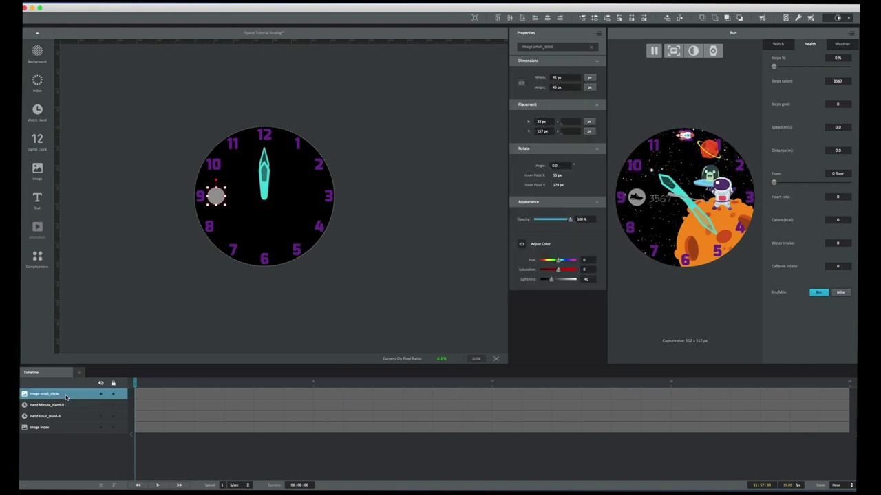
key(Delete)
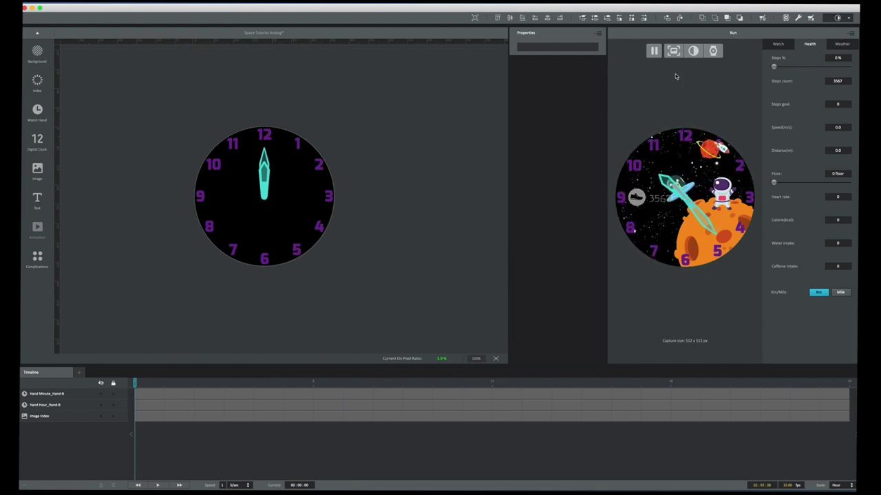
- Preview the face in normal and Always-on modes, both plain and on the Galaxy Watch Active 40mm Rosegold device
click(693, 51)
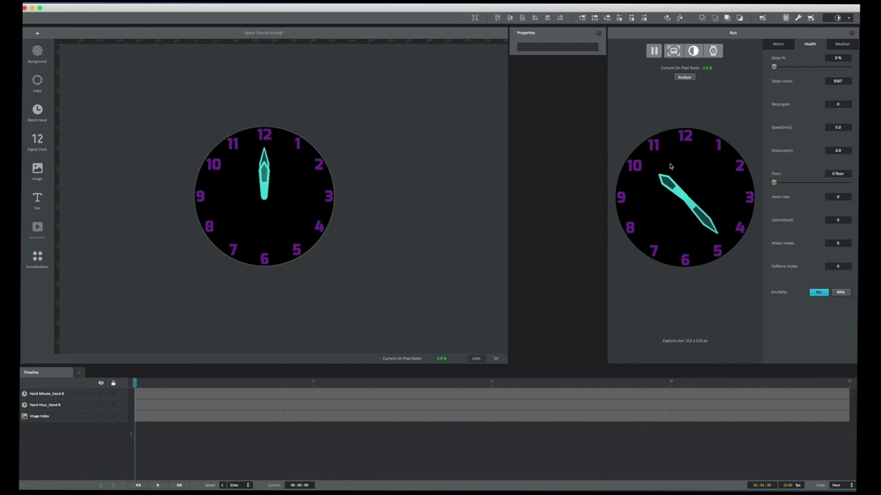
click(692, 51)
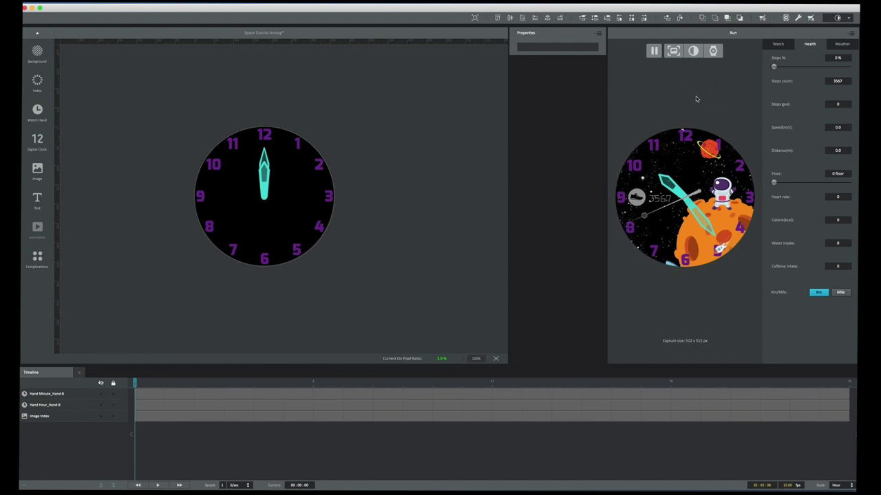
click(713, 54)
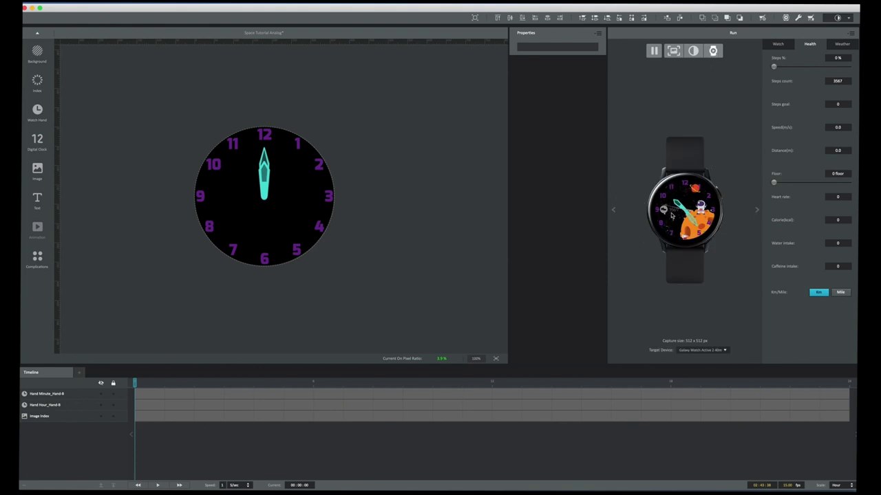
click(757, 209)
click(758, 210)
click(757, 210)
click(717, 350)
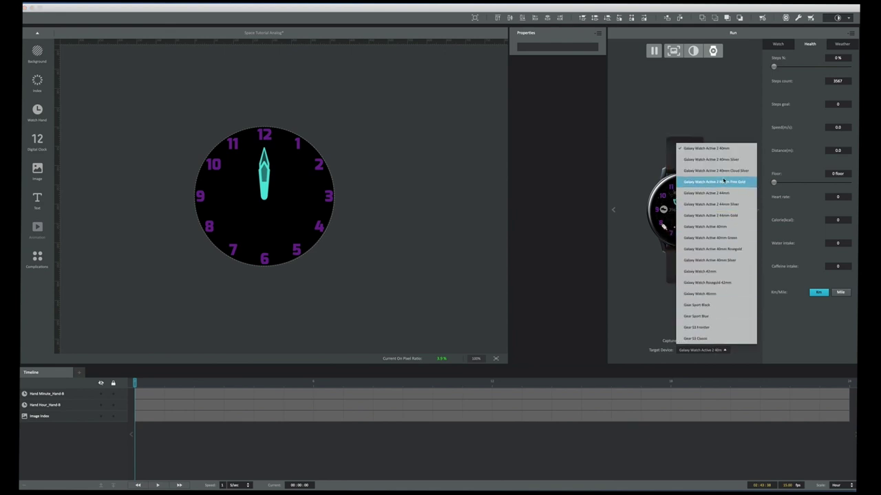
click(724, 249)
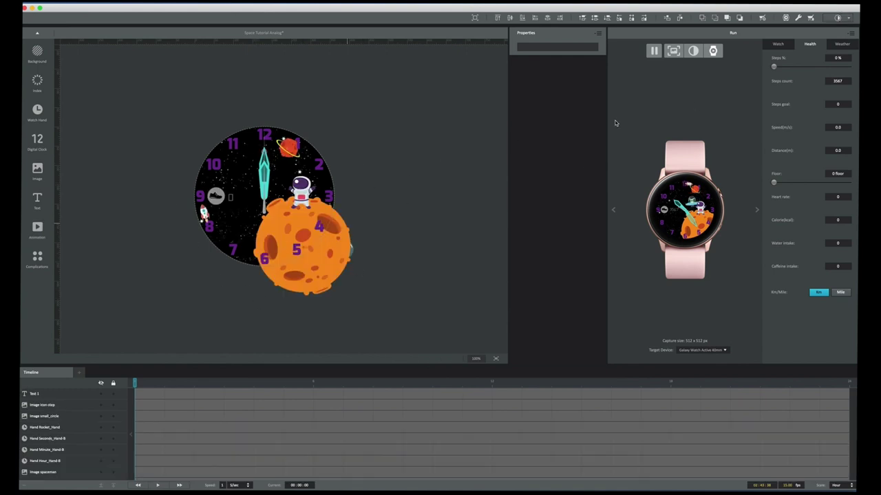
click(692, 51)
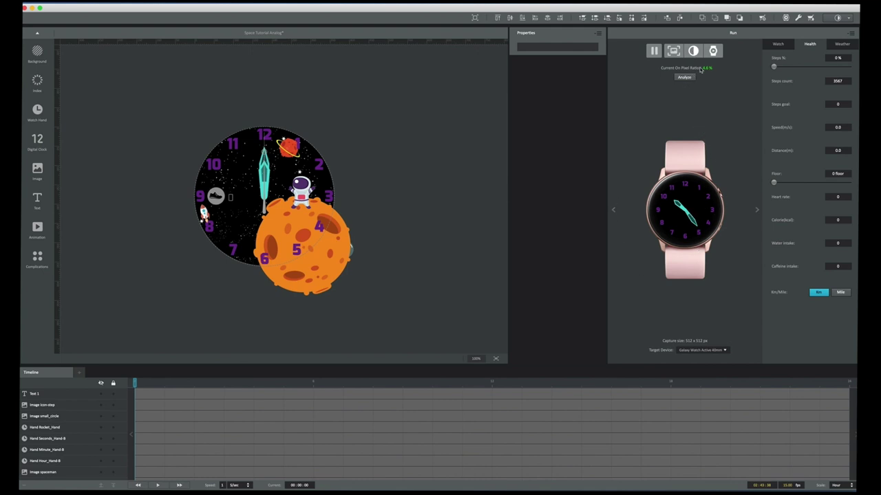
click(713, 51)
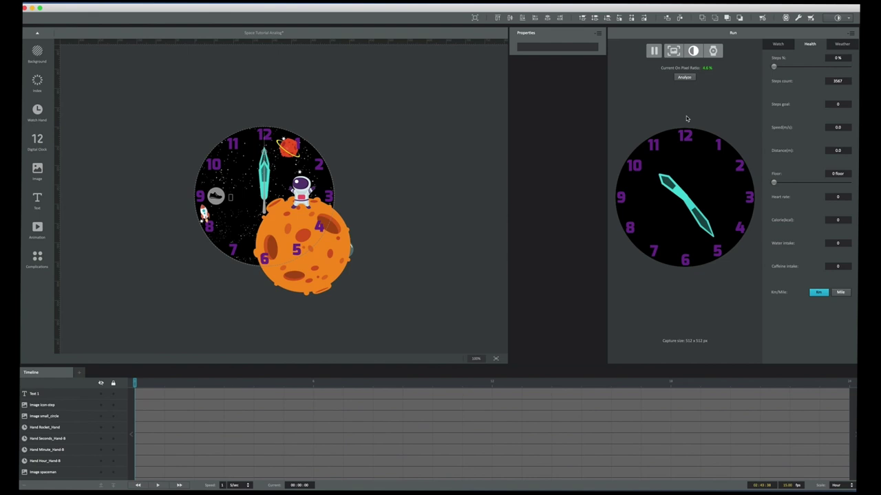
- Save the project and save a copy as Space Tutorial Digital in the Space Watch Face folder on the desktop
key(ctrl+s)
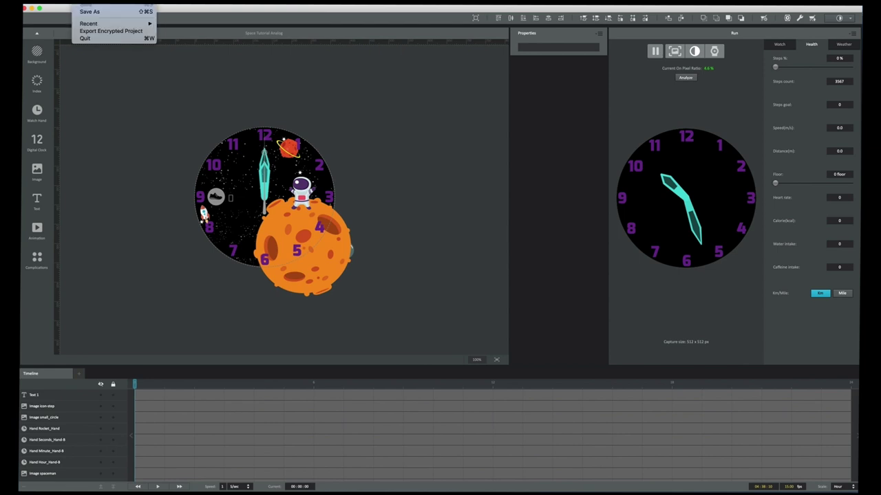
click(89, 11)
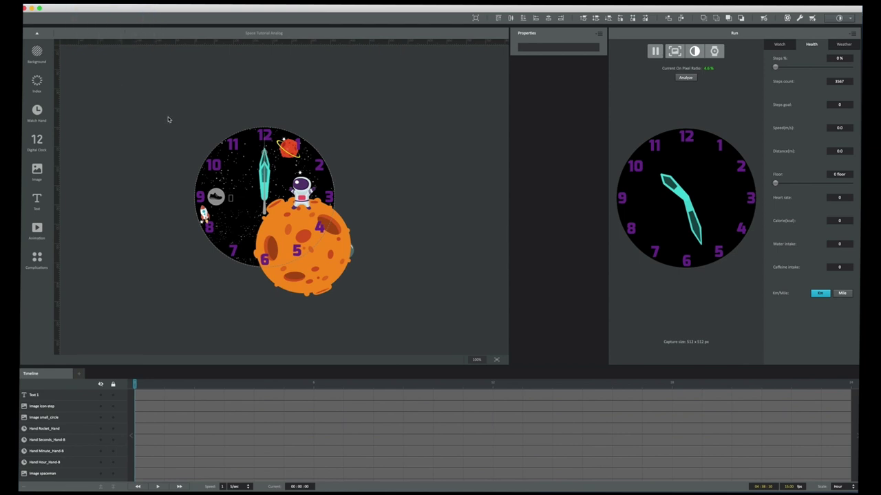
key(Right)
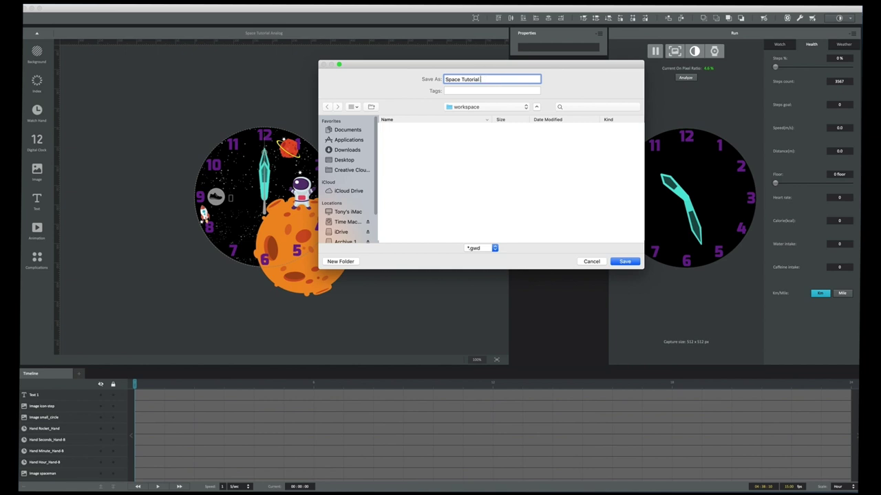
text(Digit)
text(al)
click(343, 159)
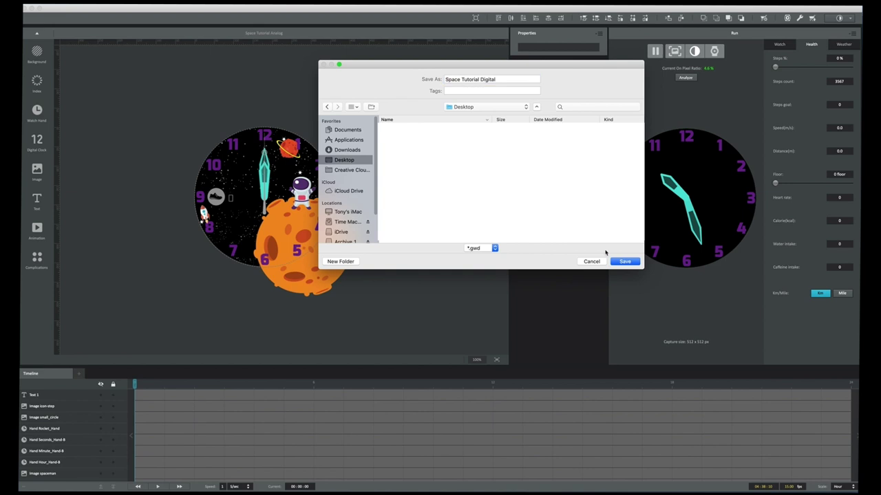
click(624, 261)
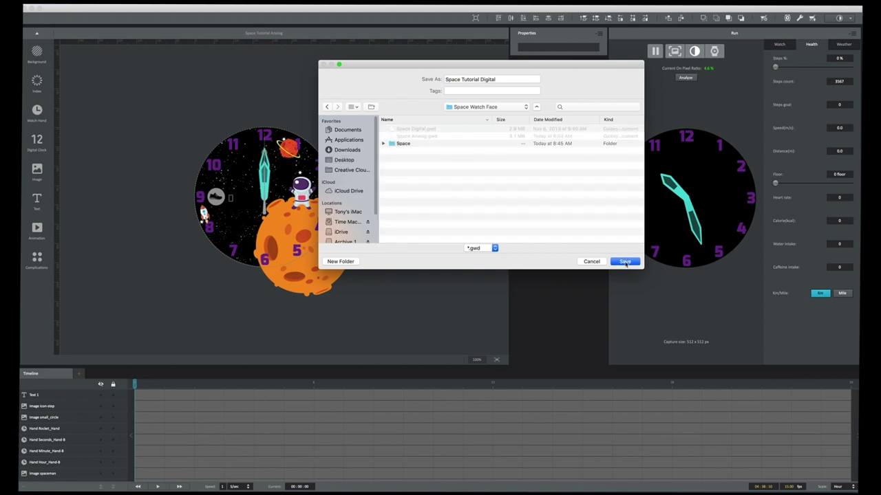
click(625, 262)
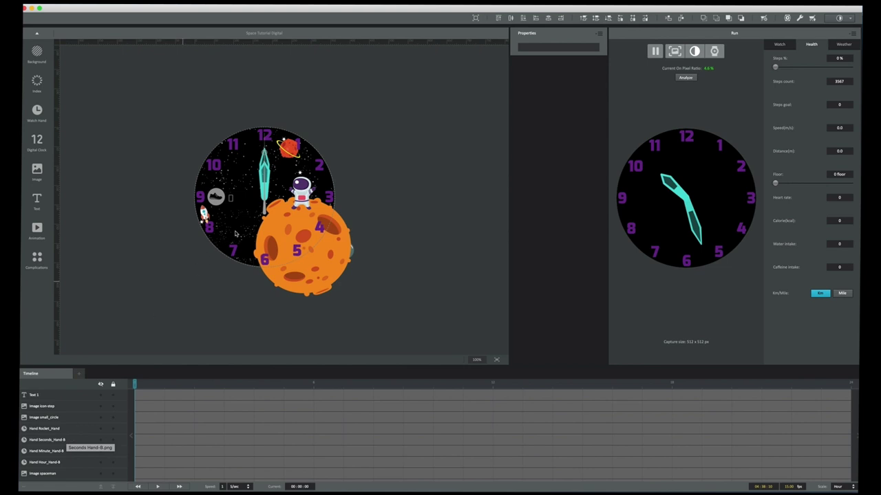
- Delete the seconds, minute and hour hands from the active design
click(250, 181)
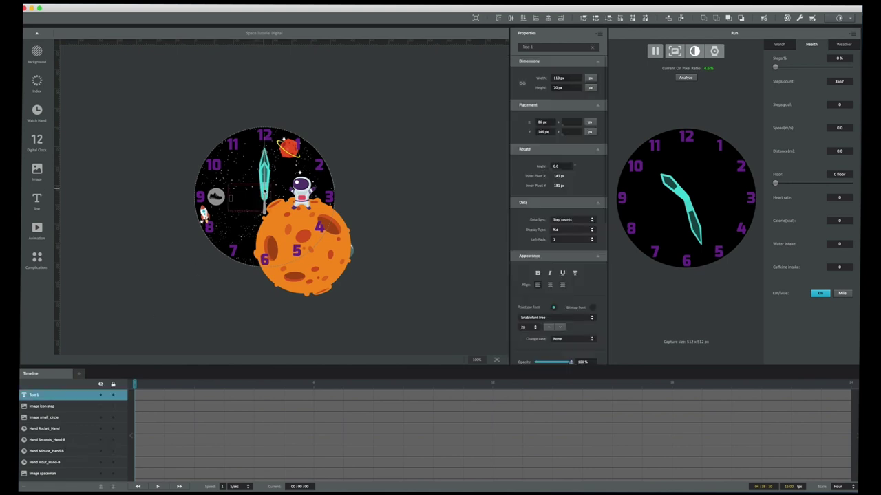
click(264, 170)
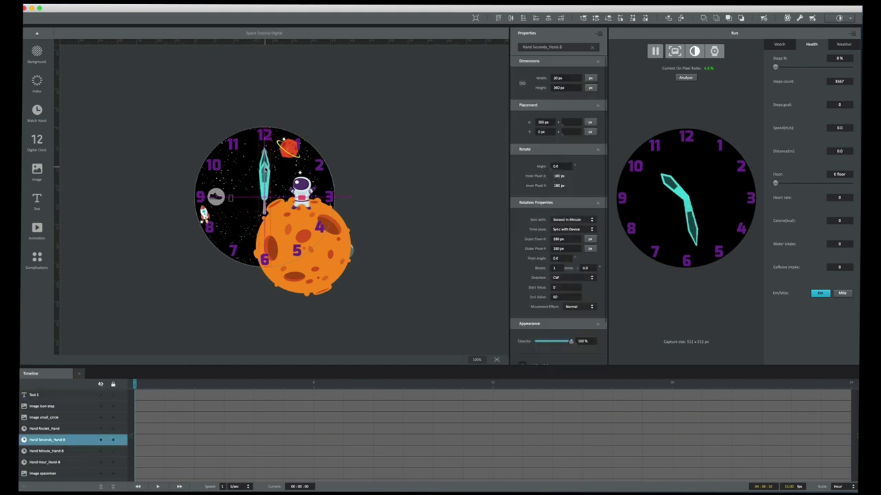
key(Delete)
click(265, 169)
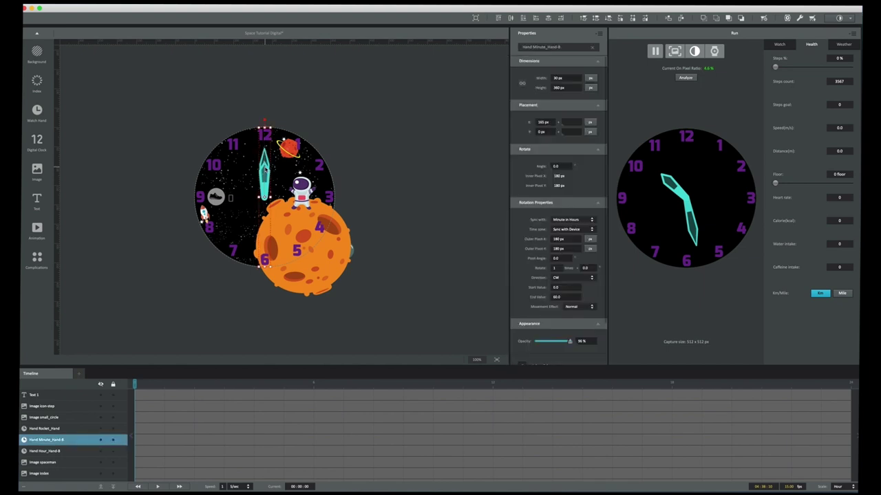
key(Delete)
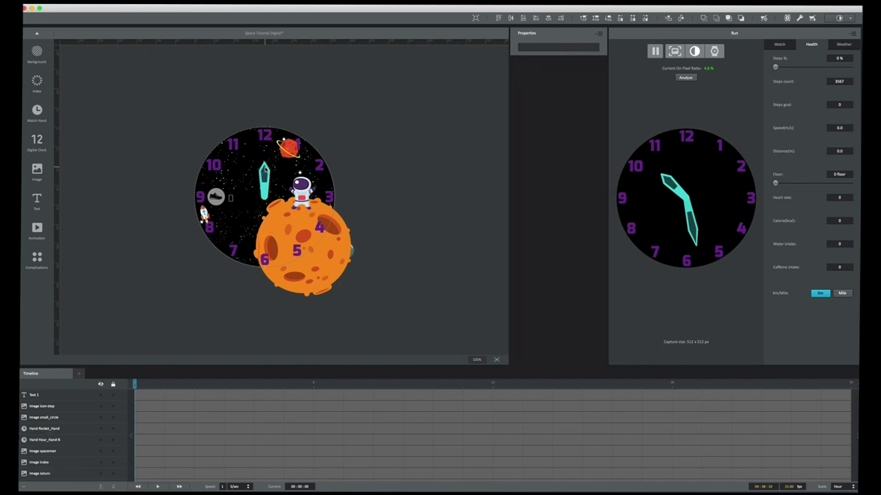
click(264, 169)
key(Delete)
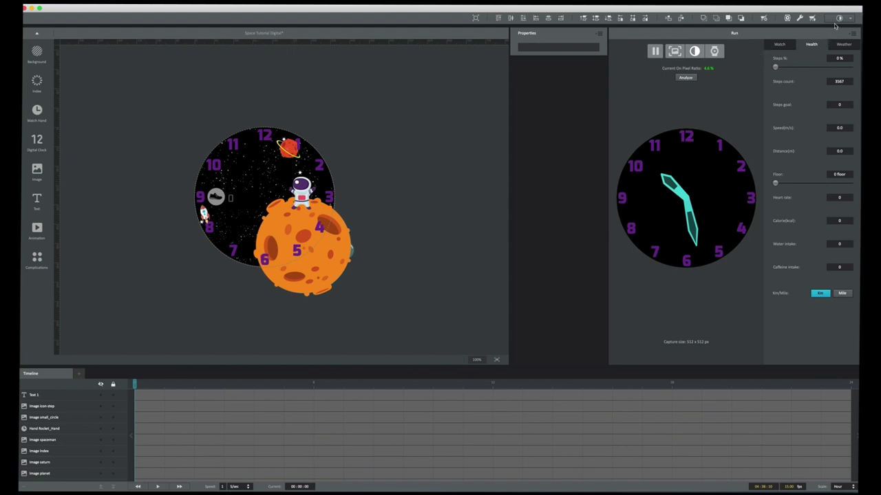
- Switch to the Always-on design and delete its minute hand, hour hand and purple number index
click(839, 18)
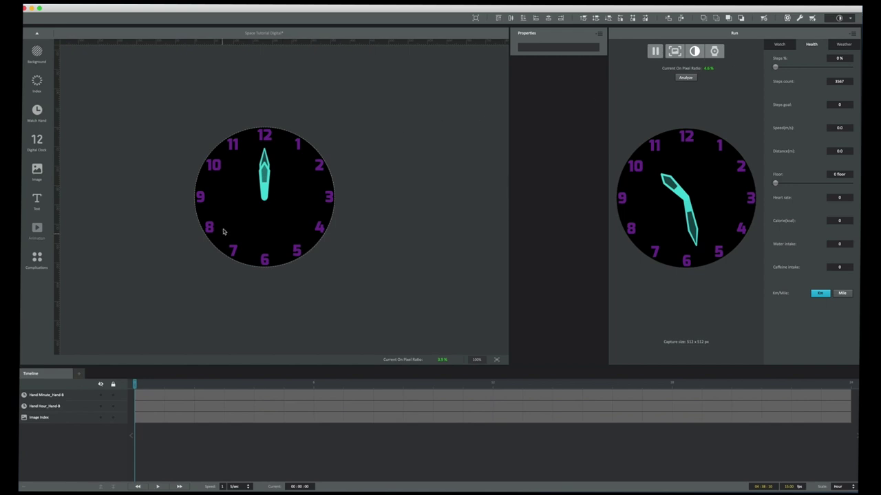
click(263, 195)
key(Delete)
click(267, 192)
key(Delete)
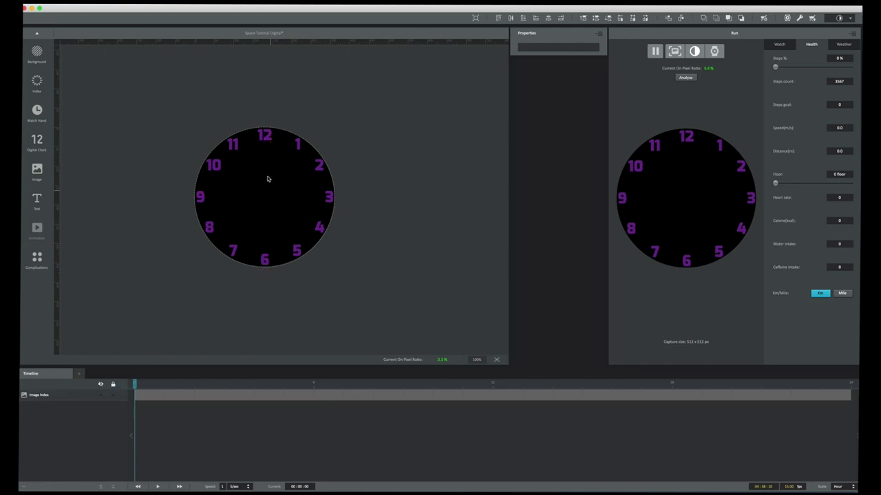
click(268, 139)
key(Delete)
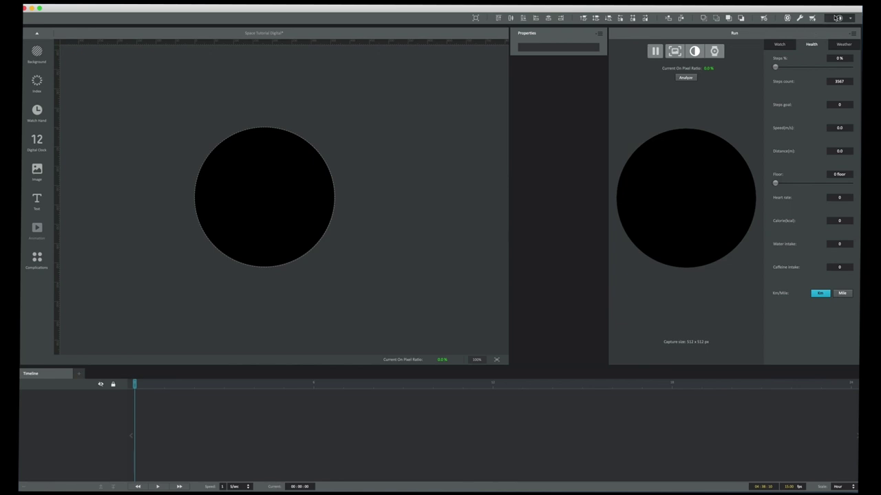
- Return to the active design and delete the purple number index
click(837, 19)
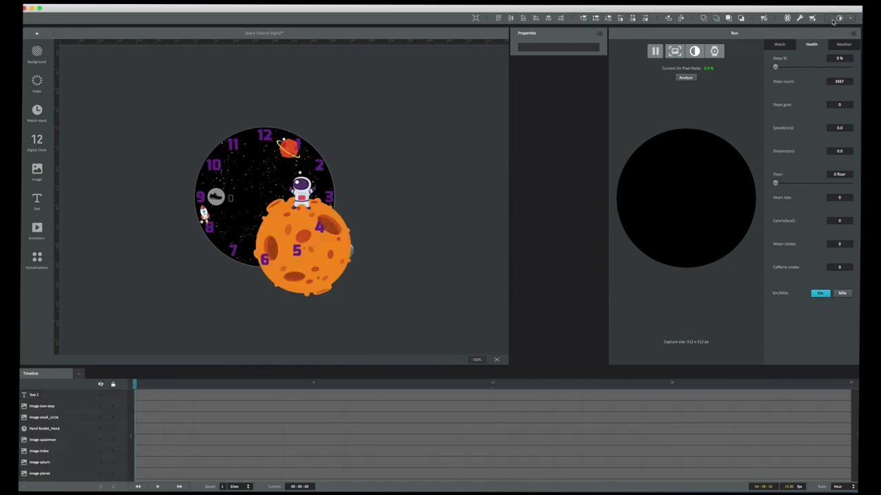
click(234, 147)
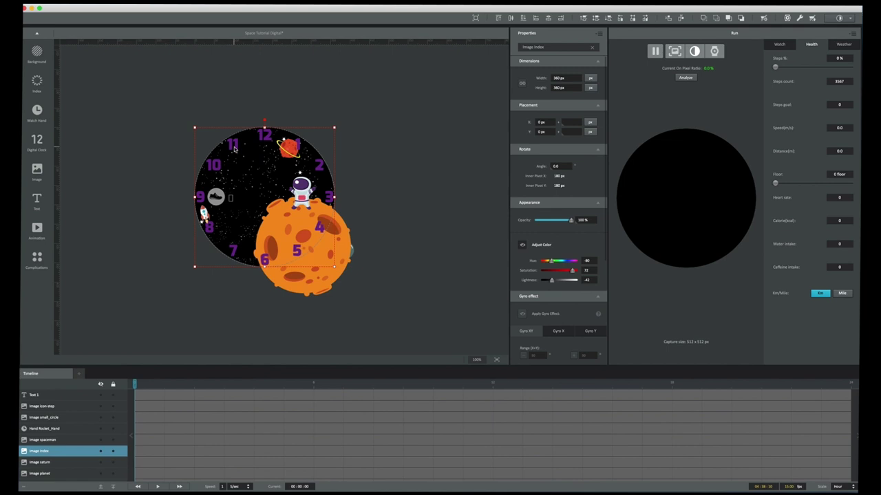
key(Delete)
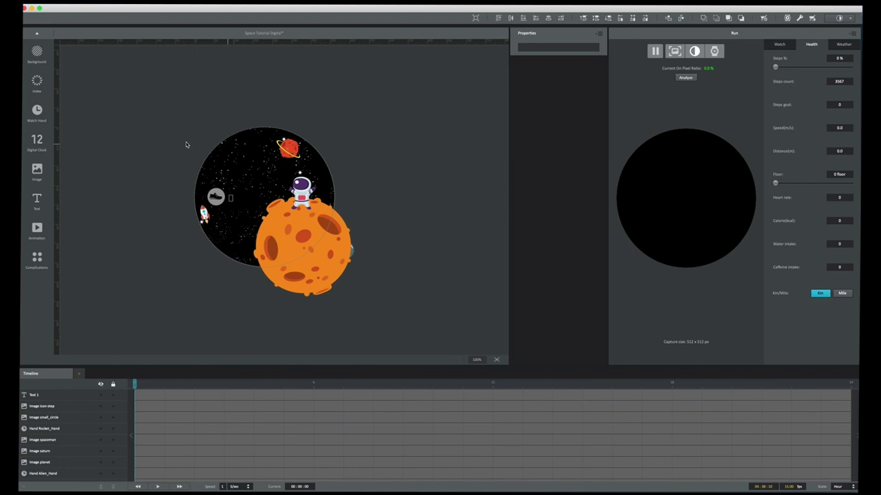
- Add a digital clock above the step counter at about X 54, Y 70 px and set its time format to HH
click(37, 141)
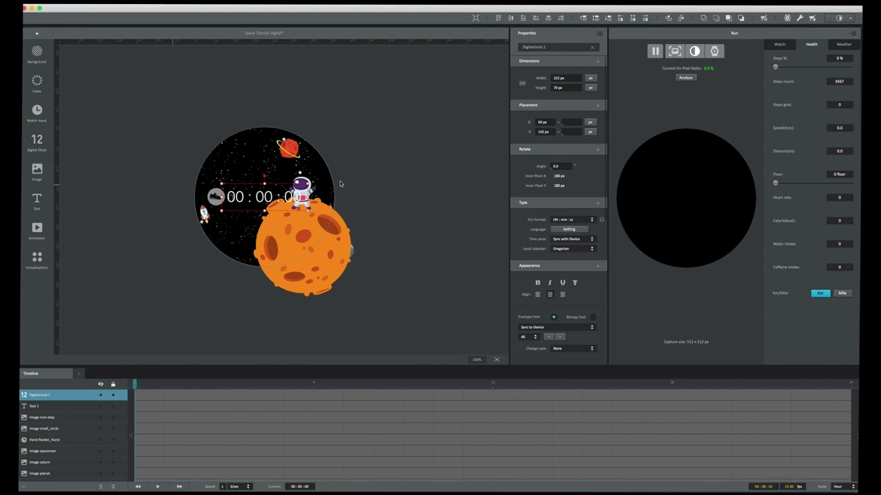
drag(258, 187, 254, 168)
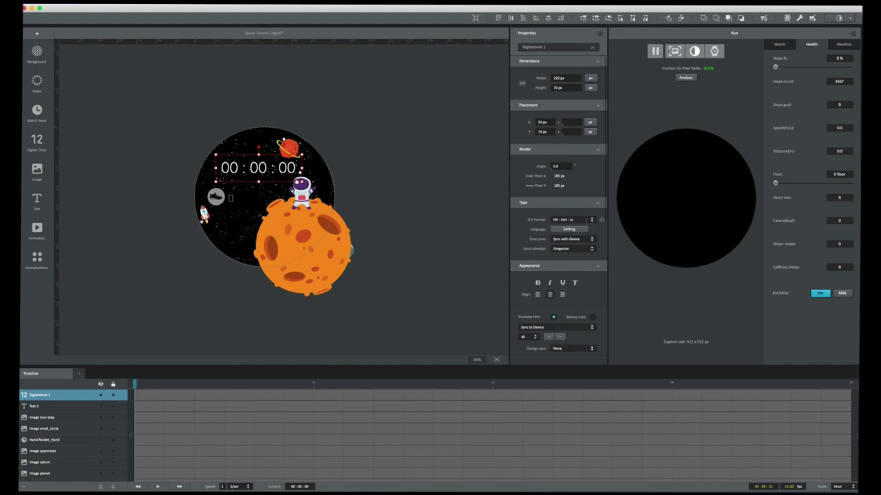
click(584, 219)
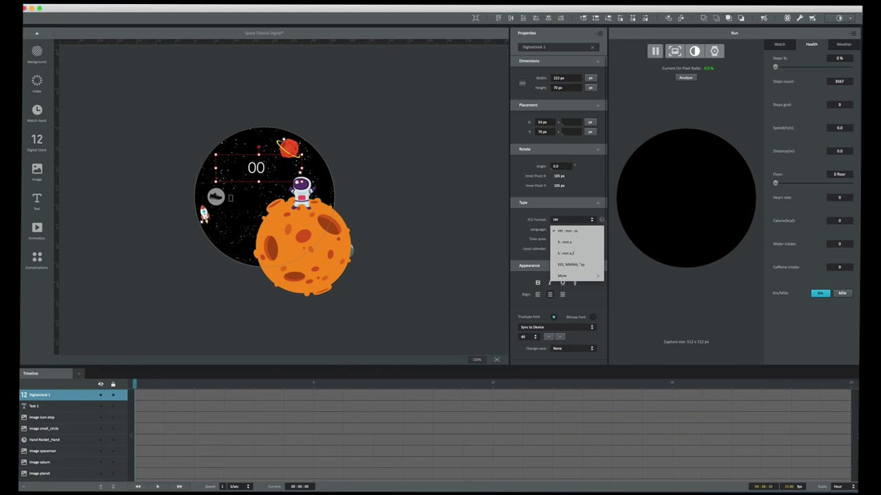
- Preview the watch face with the digital clock and set the simulated time to about 16:42
click(694, 53)
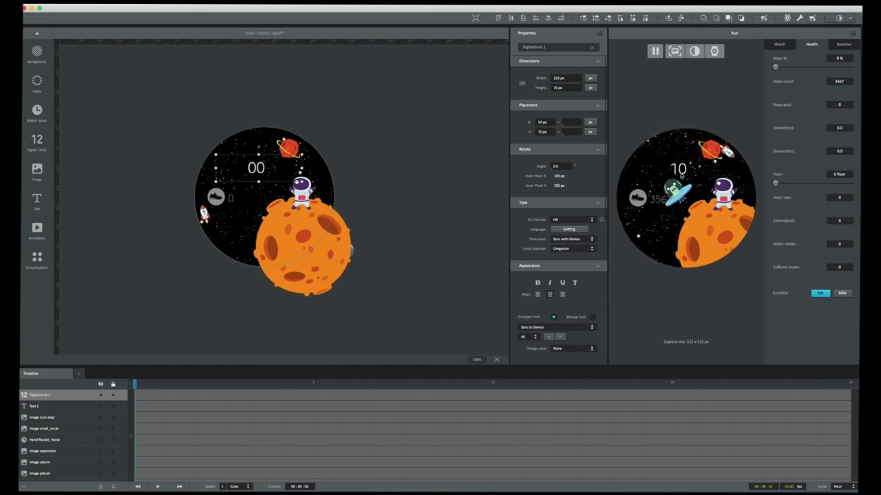
click(778, 45)
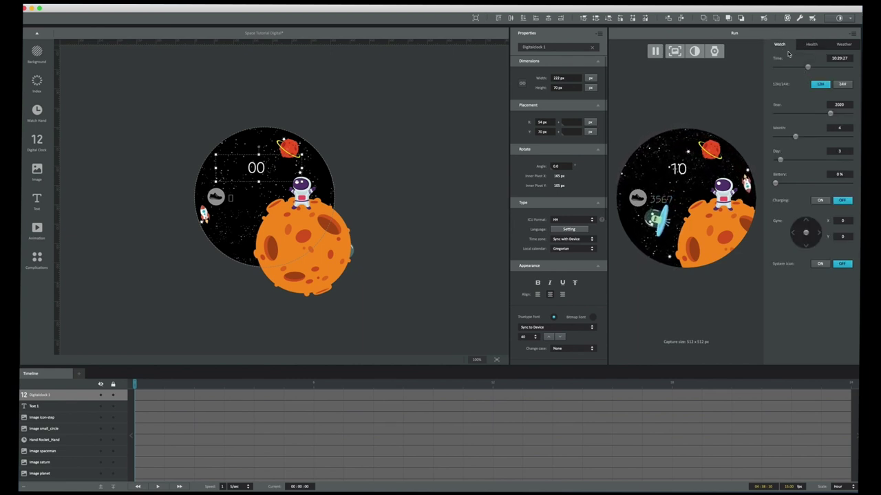
drag(808, 67, 828, 67)
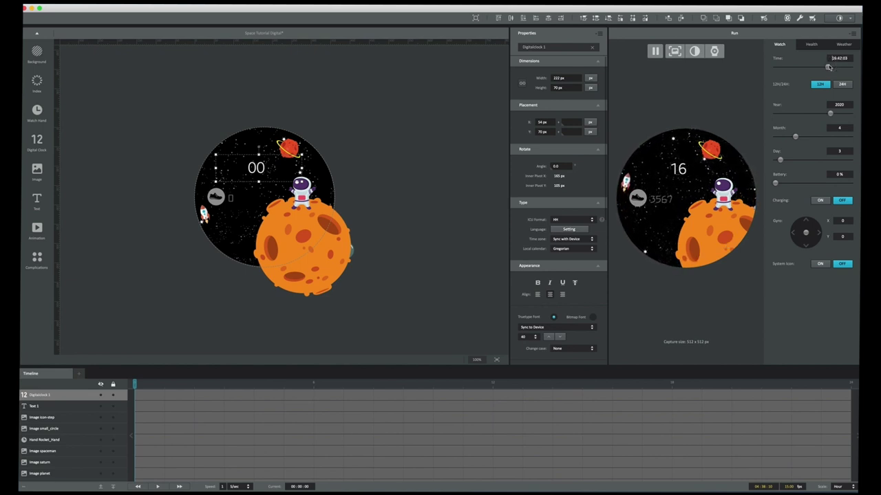
- Try the hh and h time formats on the digital clock, testing a simulated time of about 07:47
click(564, 219)
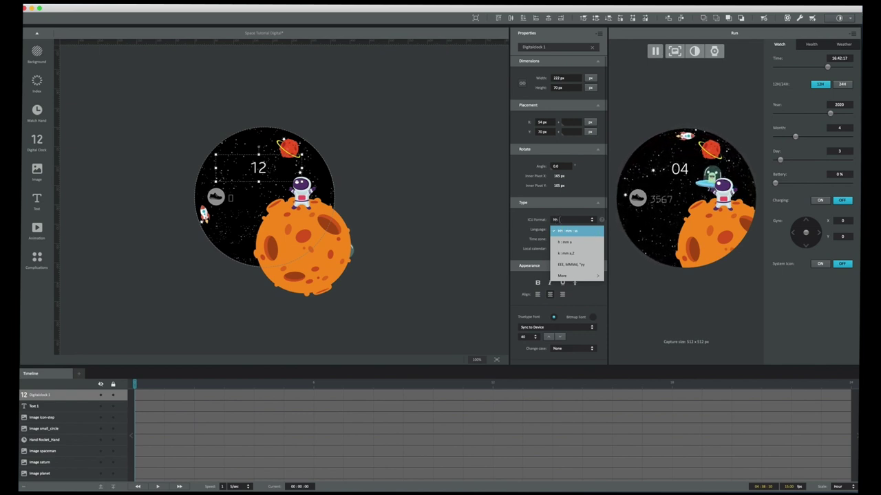
click(561, 219)
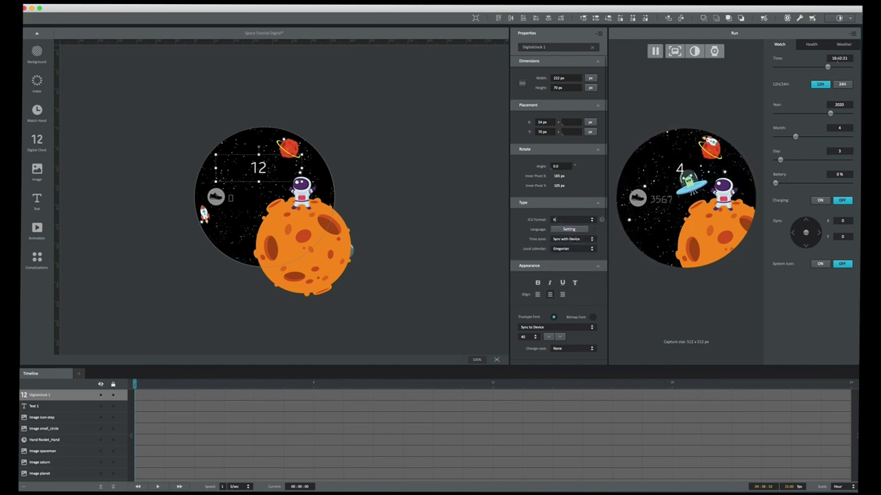
mouse_move(795, 69)
mouse_down()
mouse_move(811, 68)
mouse_move(801, 68)
mouse_up()
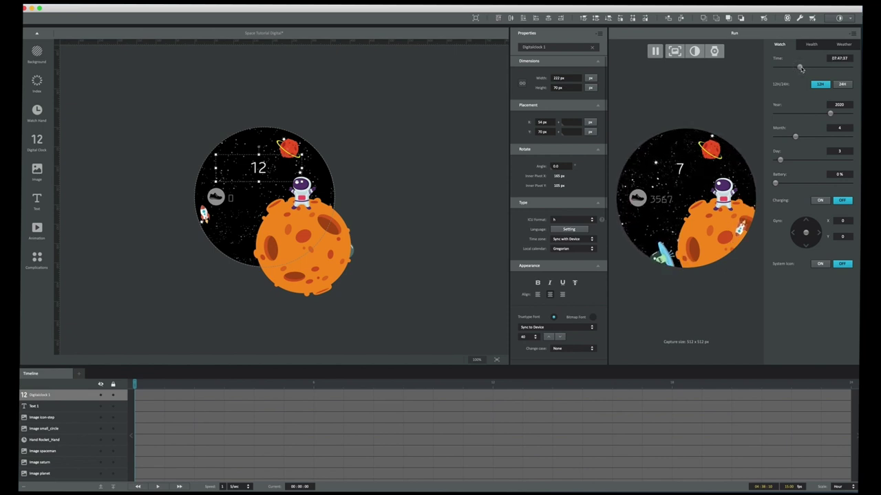
- Set the digital clock's time format to hh
click(570, 219)
text(hh)
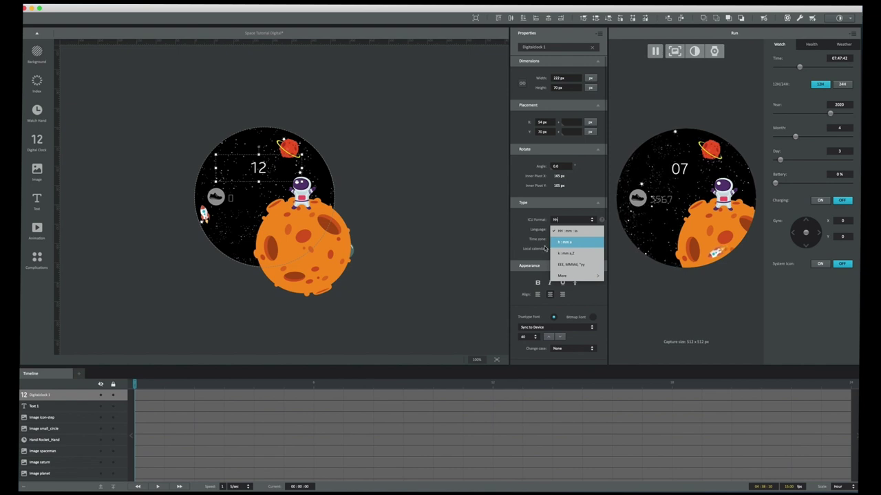
click(520, 283)
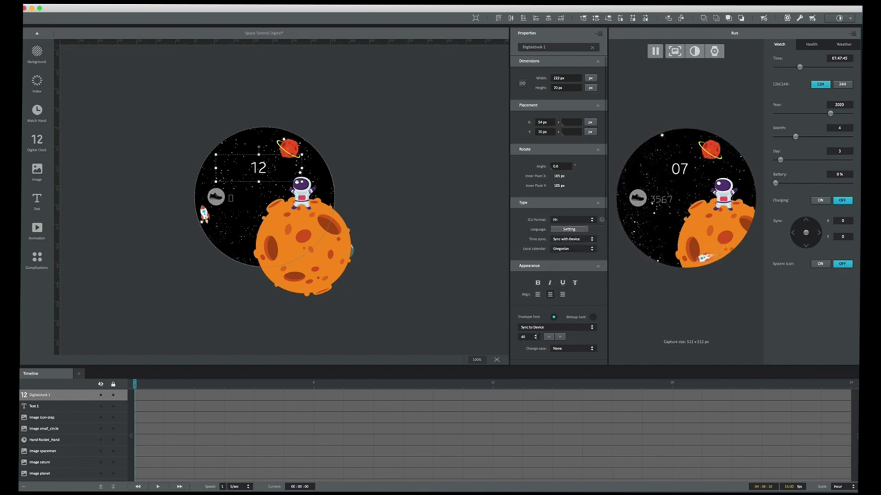
- Set the digital clock's font size to 93 and move it to about X 1, Y 59 px
click(529, 337)
click(530, 328)
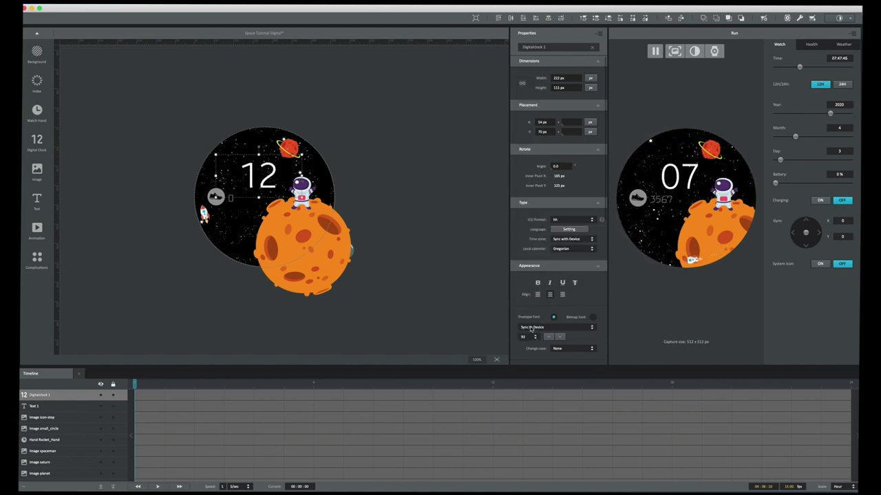
click(273, 178)
drag(273, 177, 252, 168)
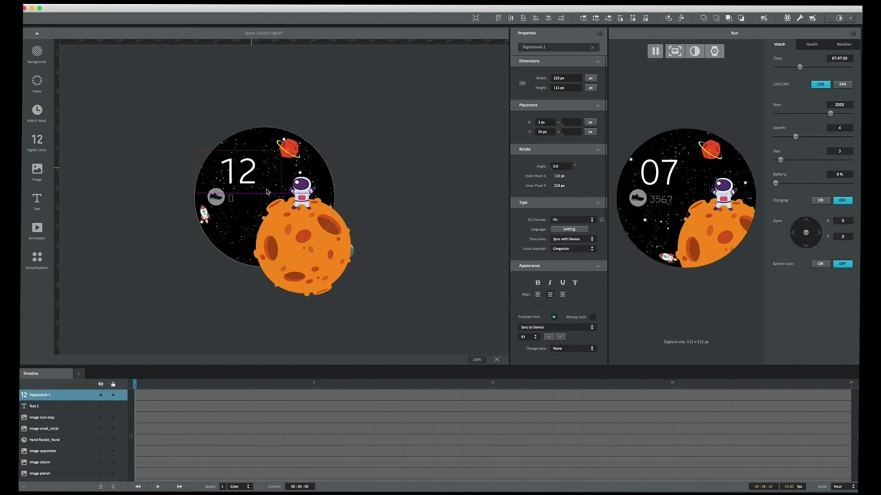
key(Left)
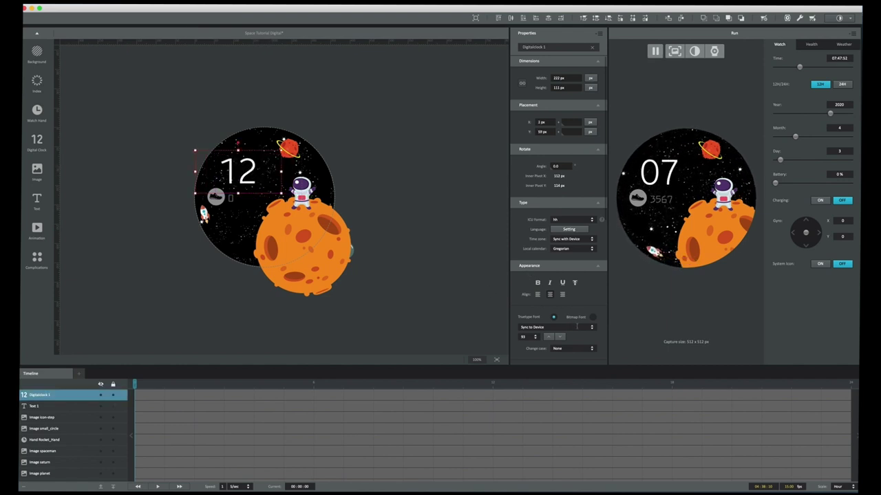
- Change the digital clock's font to larabiefont free and move it to about X -6, Y 50 px
click(578, 327)
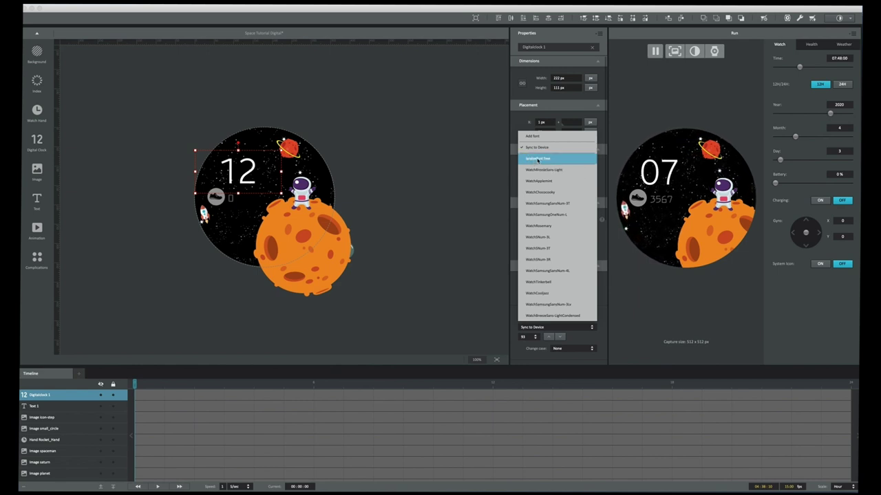
click(538, 159)
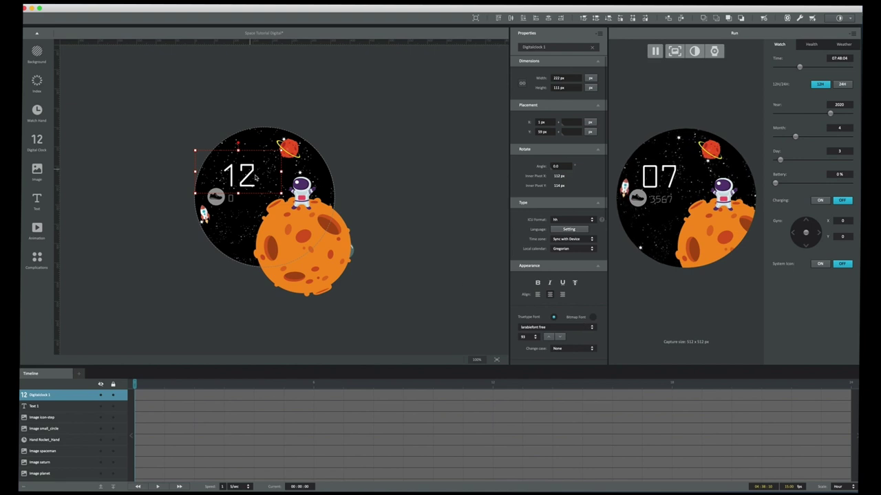
drag(253, 175, 250, 172)
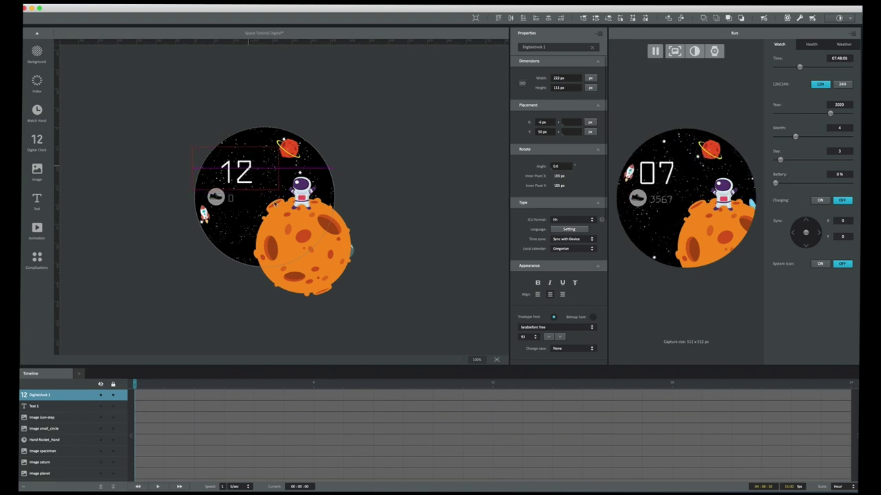
- Set the hour clock's font size to 120 and move it up to about Y 25 px
click(523, 337)
text(100)
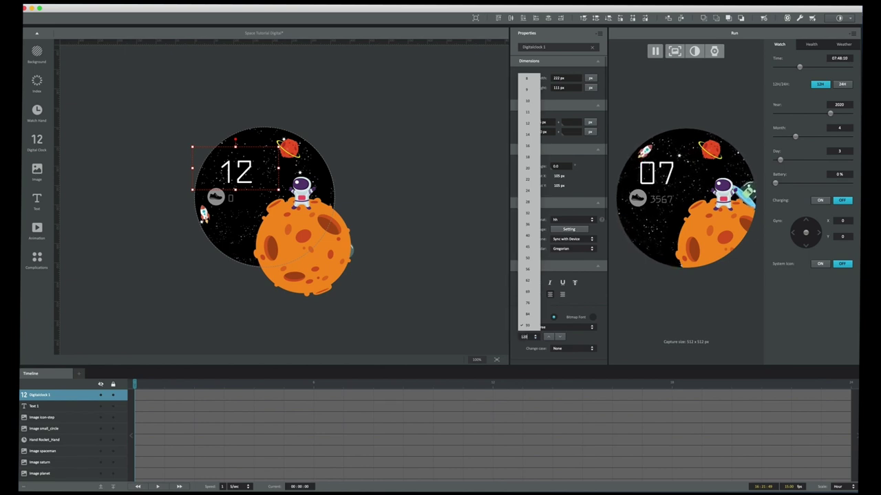
key(Return)
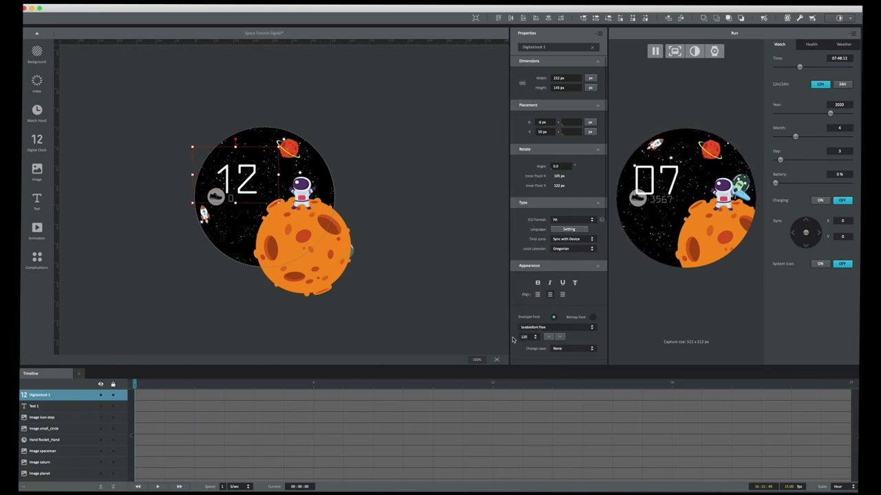
drag(251, 181, 251, 167)
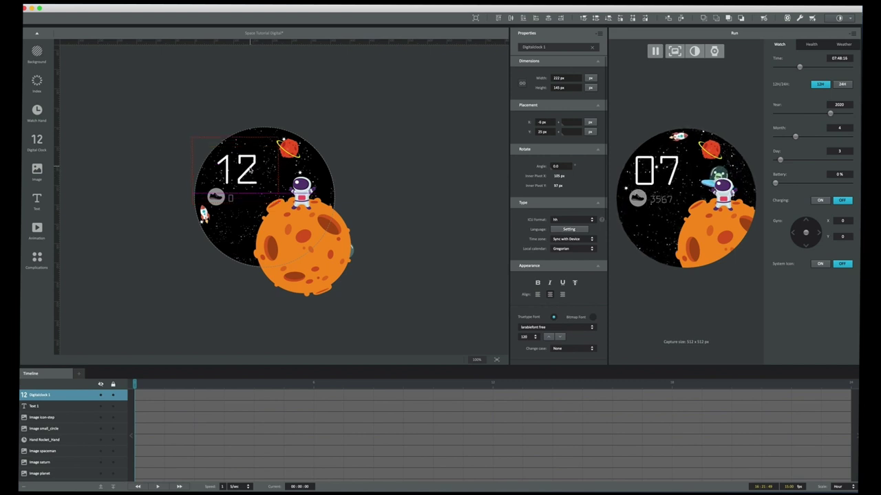
- Colour the hour clock dark purple, #532E9B
scroll(562, 315, down, 5)
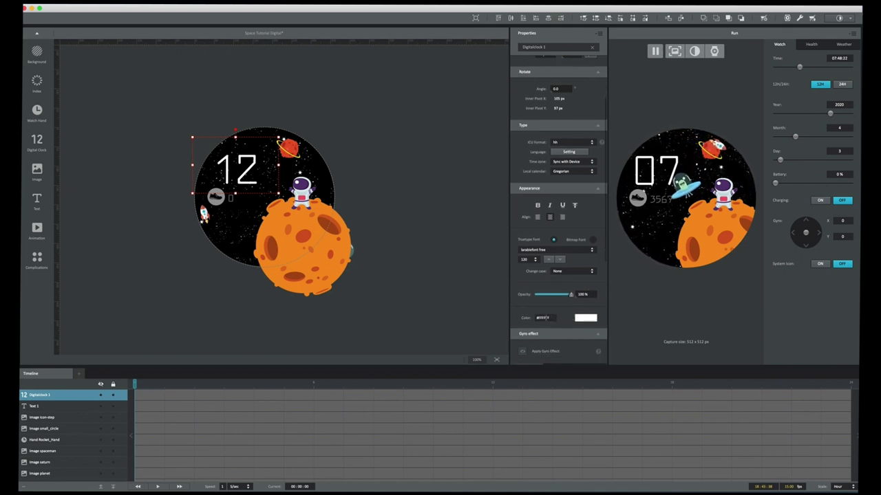
click(586, 318)
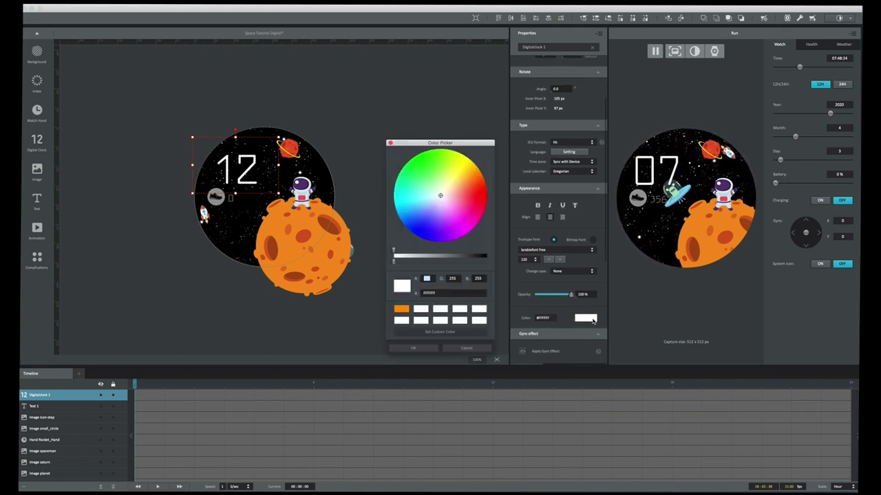
click(441, 220)
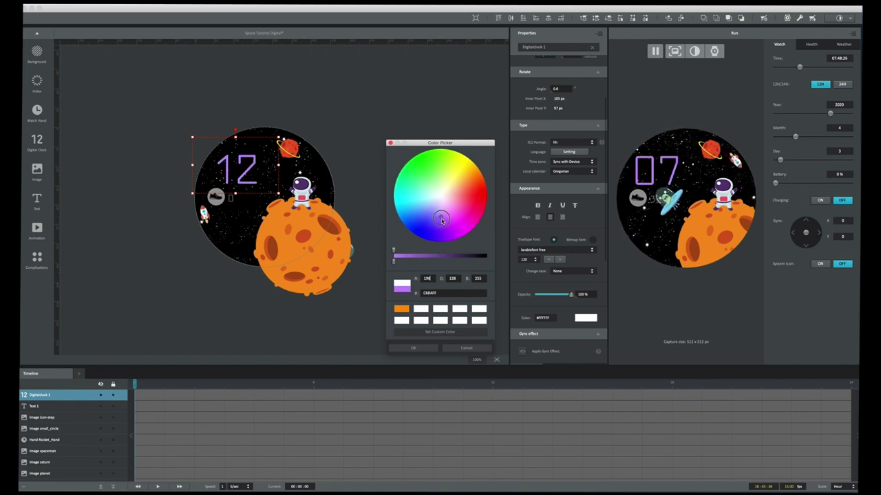
click(435, 258)
click(443, 237)
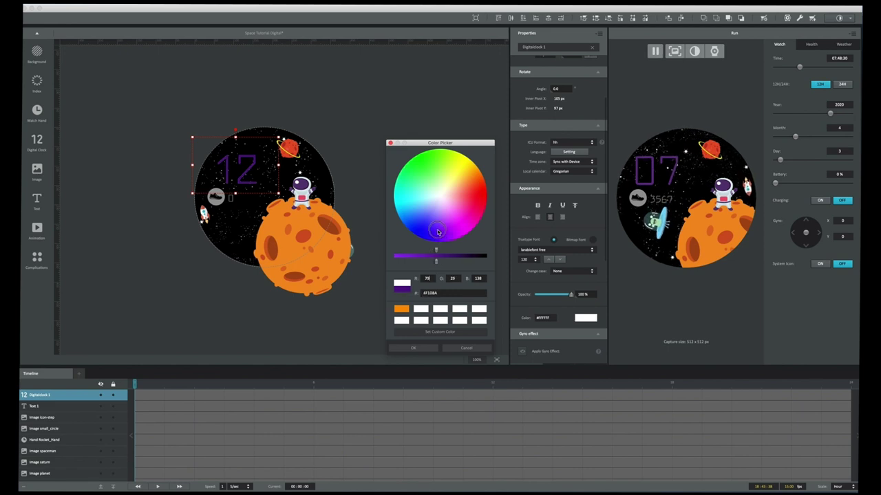
click(433, 225)
click(437, 219)
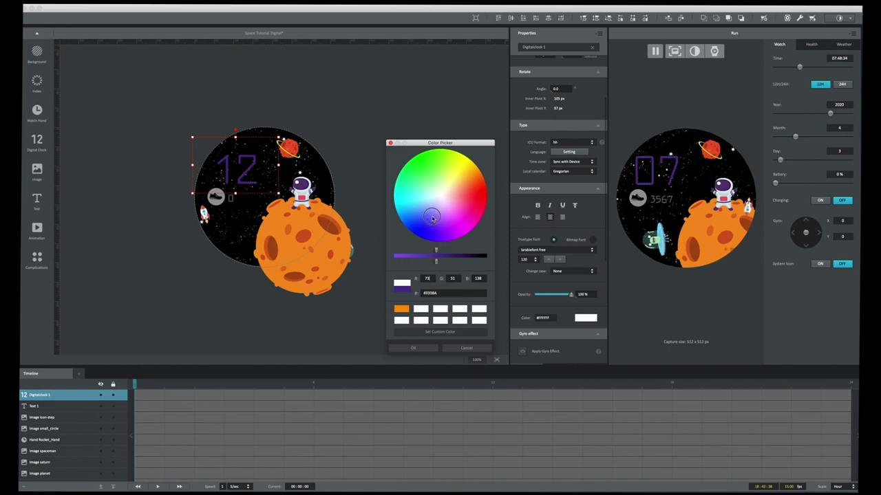
click(439, 221)
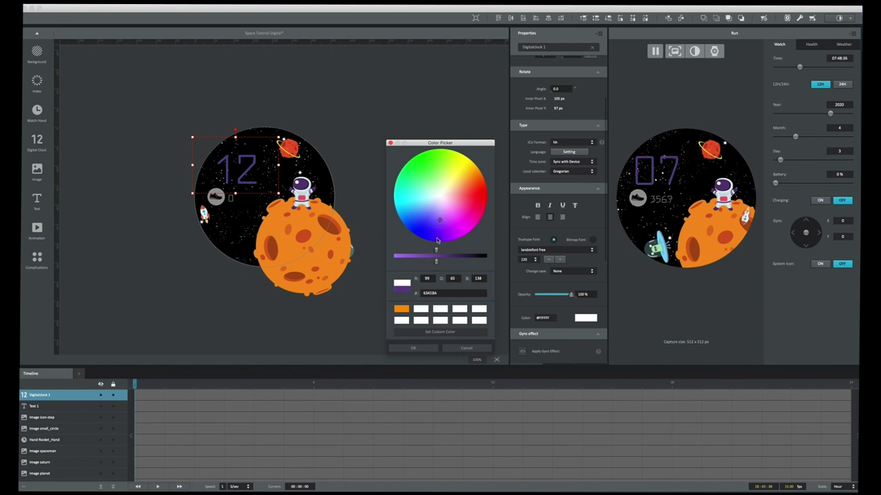
drag(436, 263, 441, 261)
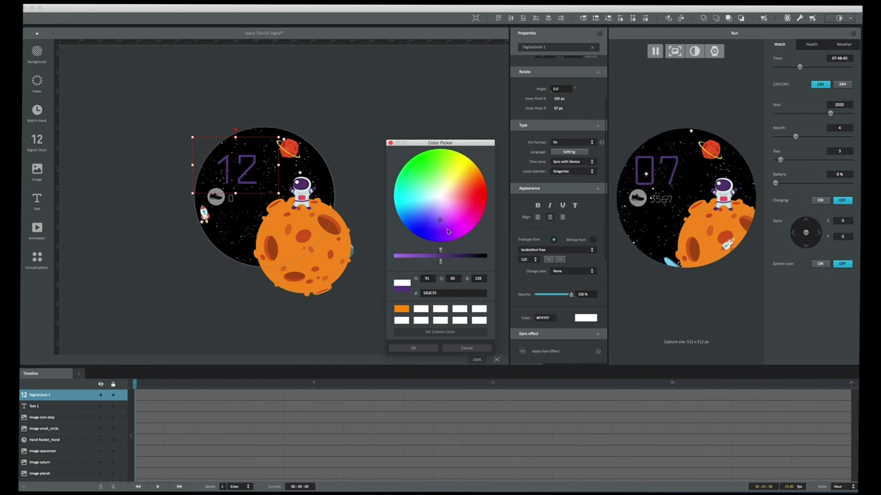
click(444, 224)
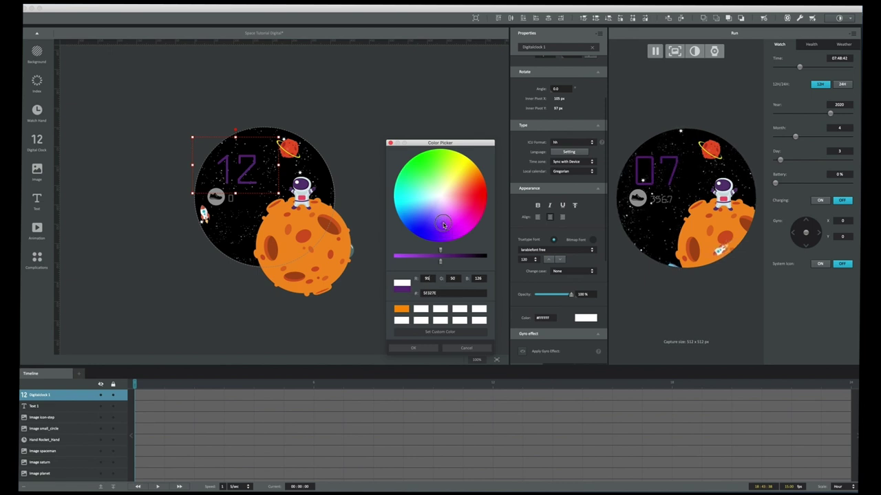
click(440, 236)
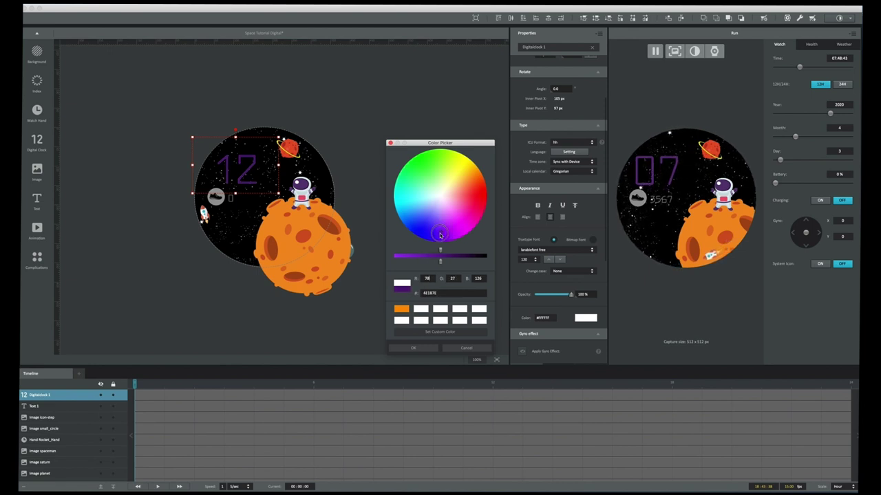
click(436, 232)
click(435, 230)
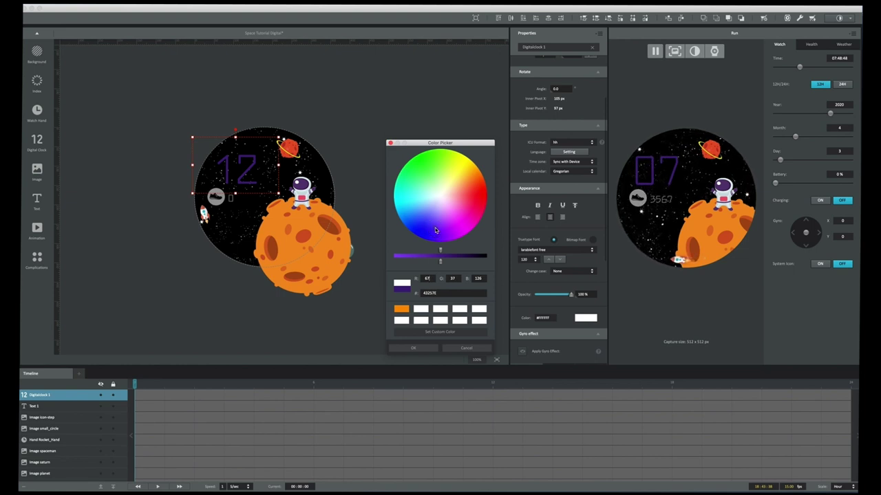
drag(441, 263, 431, 260)
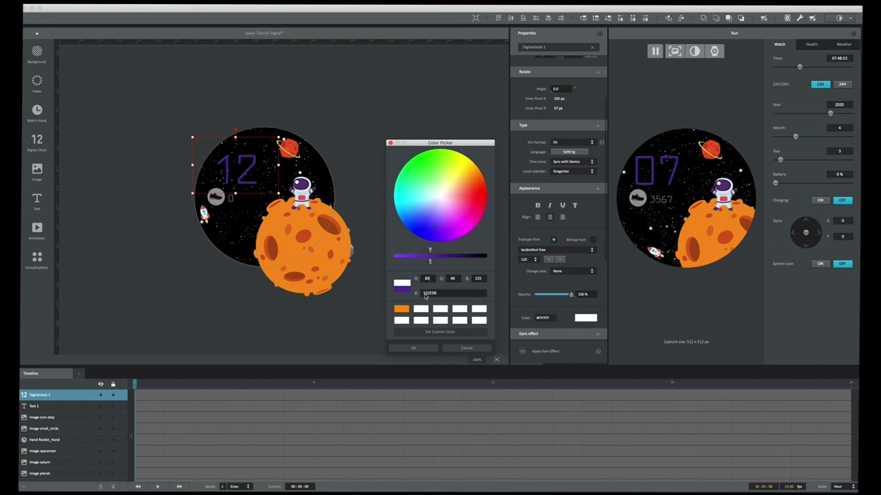
click(413, 348)
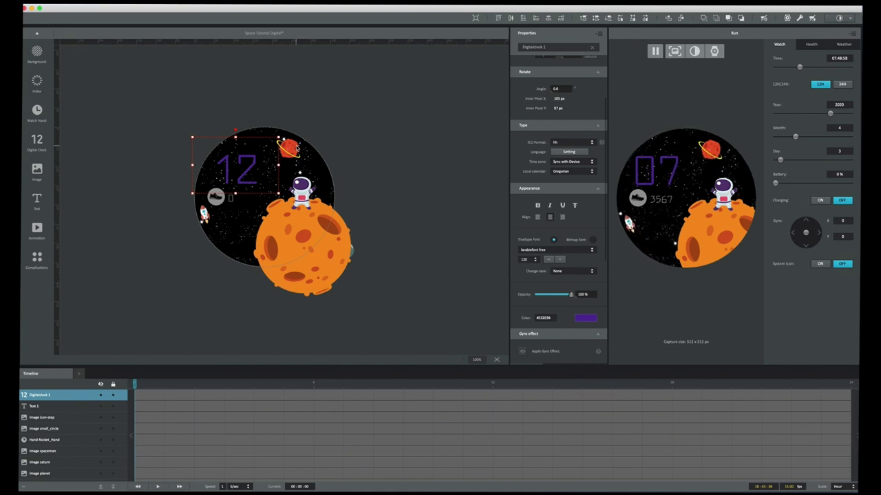
- Duplicate the hour clock and place the copy beside the original at about X 85, Y 44 px
click(39, 395)
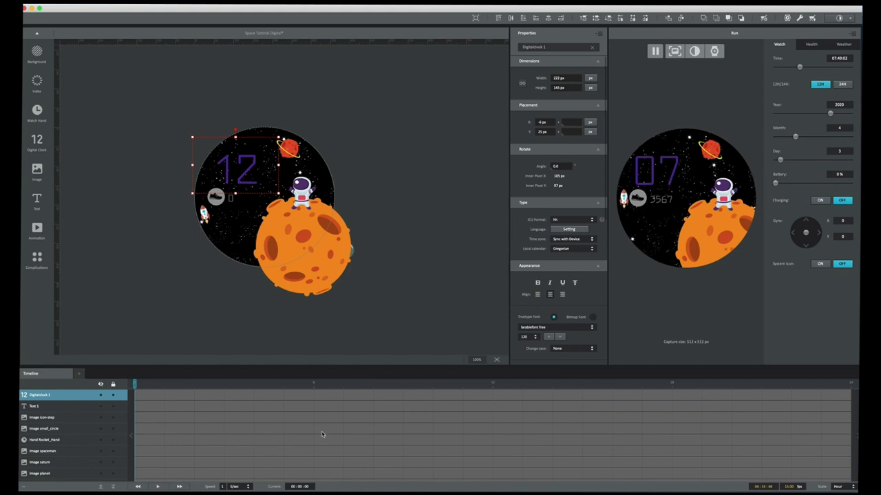
key(super+d)
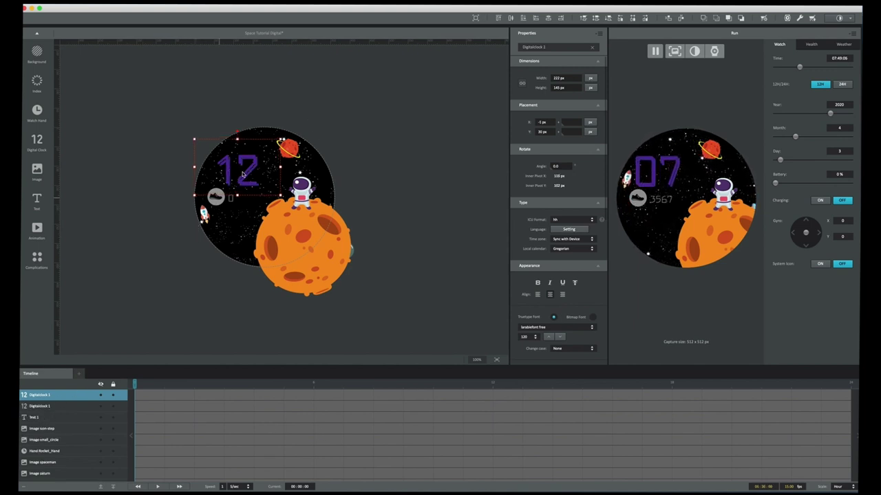
drag(252, 175, 285, 180)
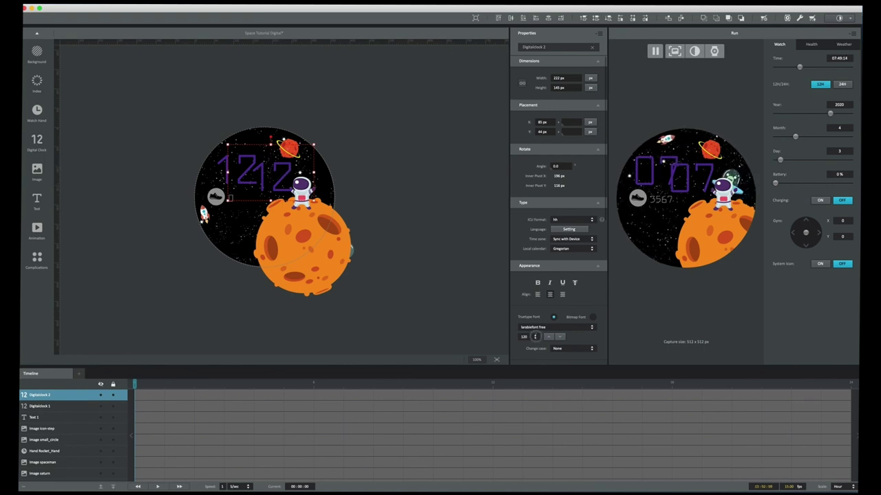
- Set the duplicated clock's font size to 76 and move it up to about X 86, Y 14 px
click(535, 336)
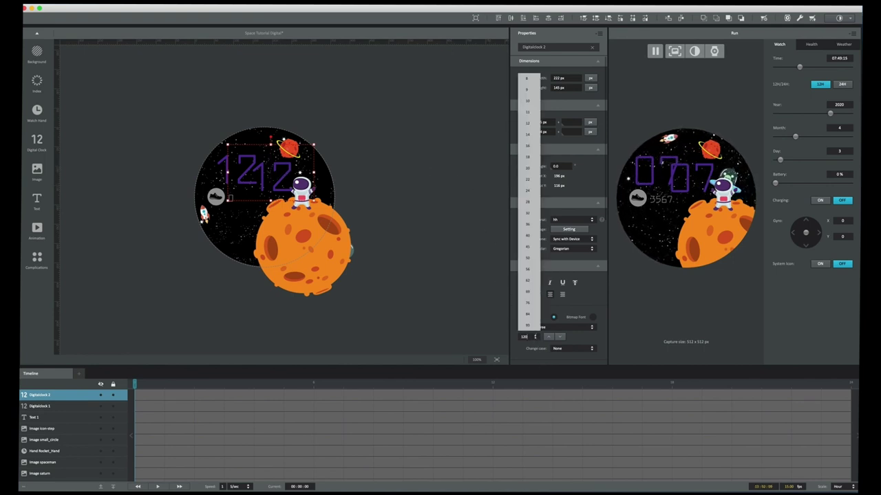
click(527, 224)
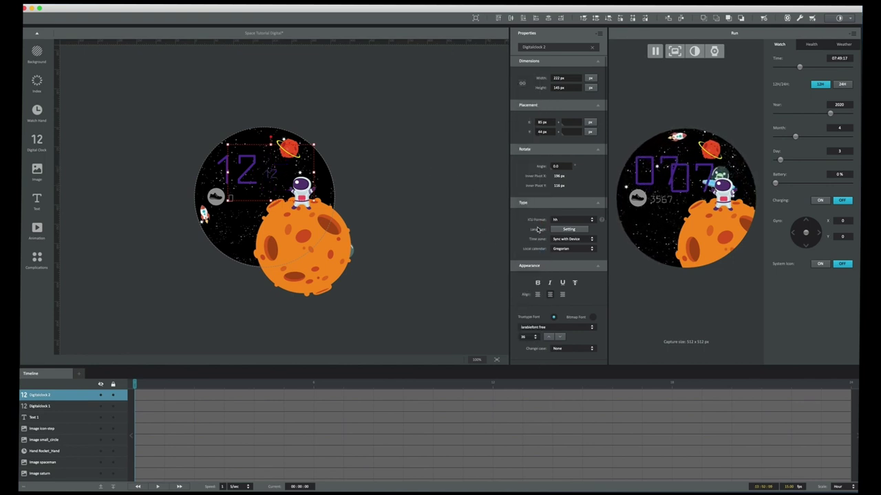
click(534, 336)
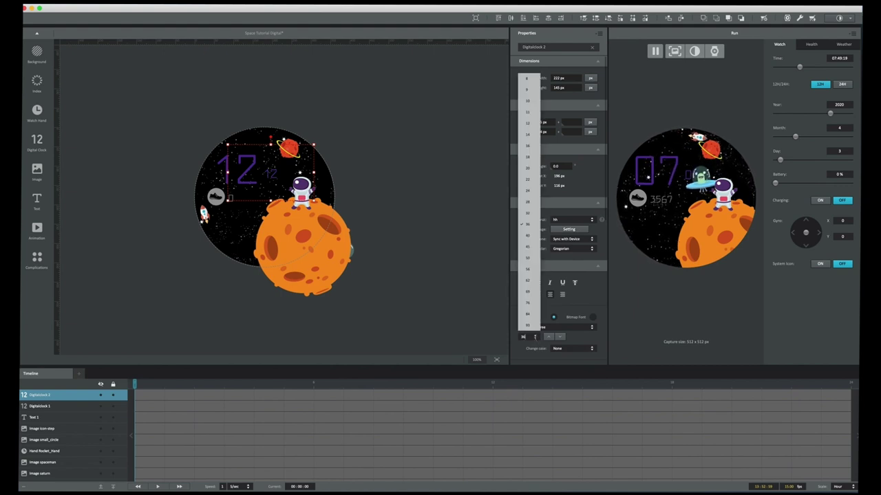
click(528, 281)
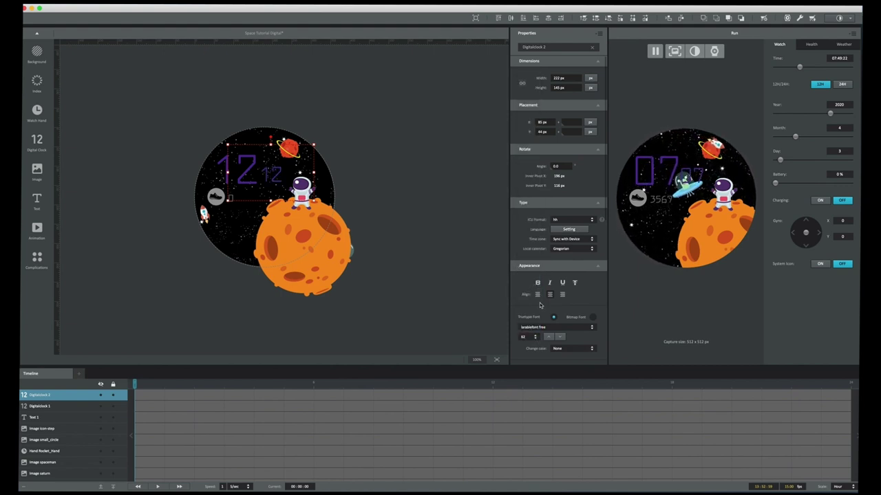
click(533, 337)
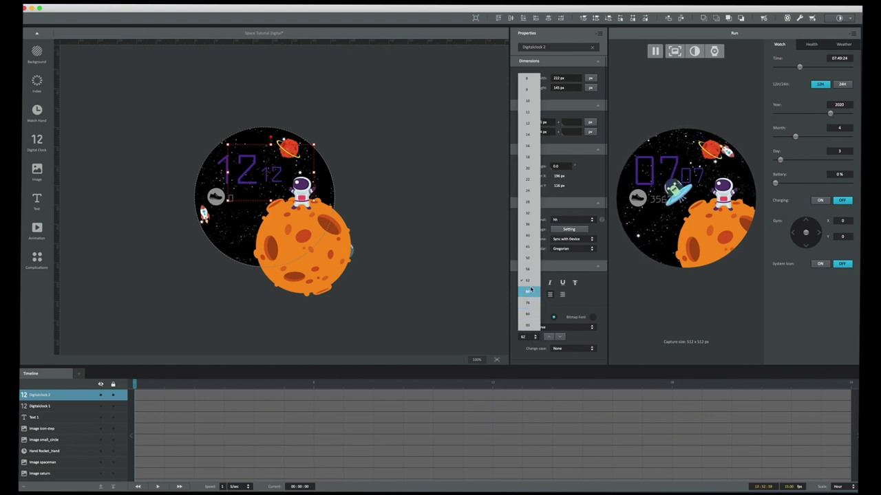
click(530, 303)
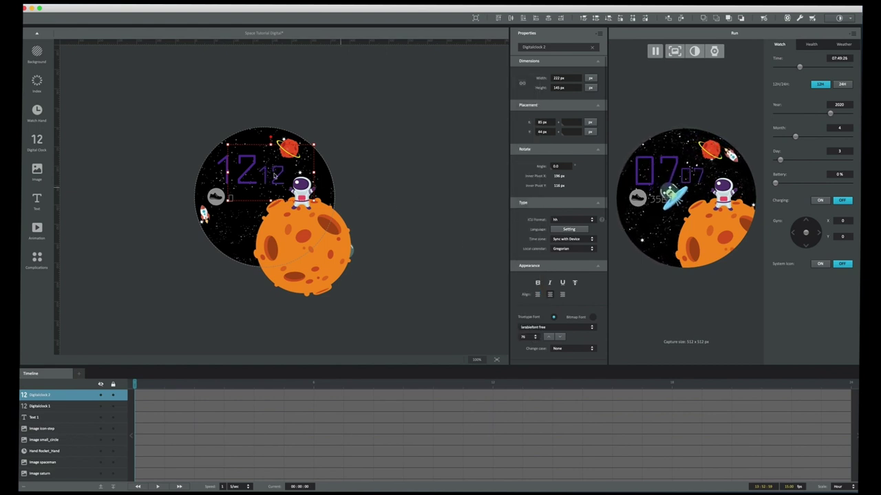
drag(279, 181, 277, 167)
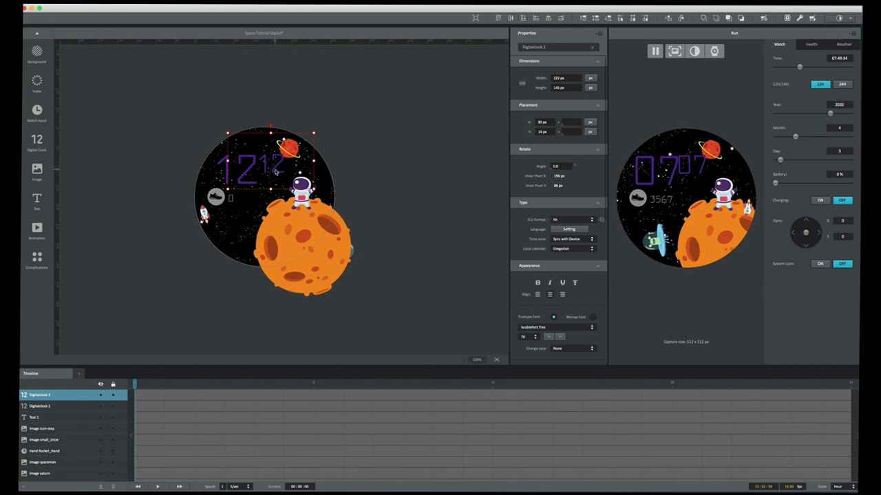
drag(275, 174, 276, 174)
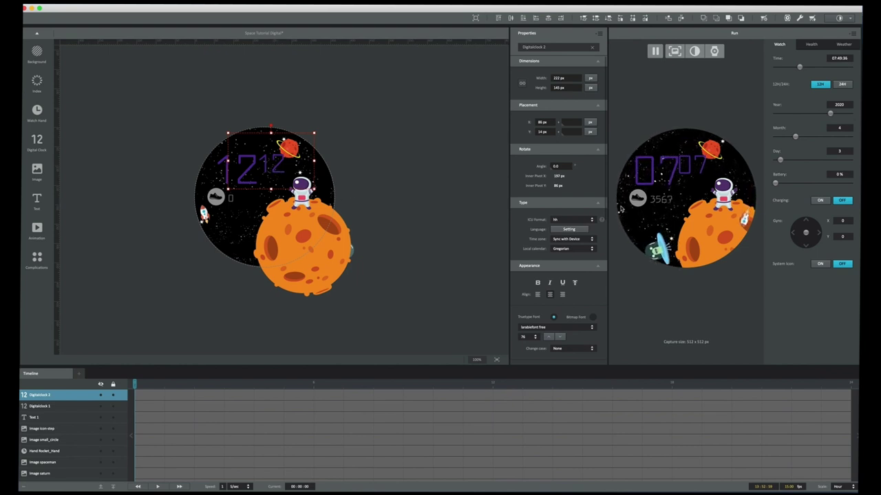
- Change the duplicated clock's ICU format to mm for minutes
click(555, 220)
text(hh)
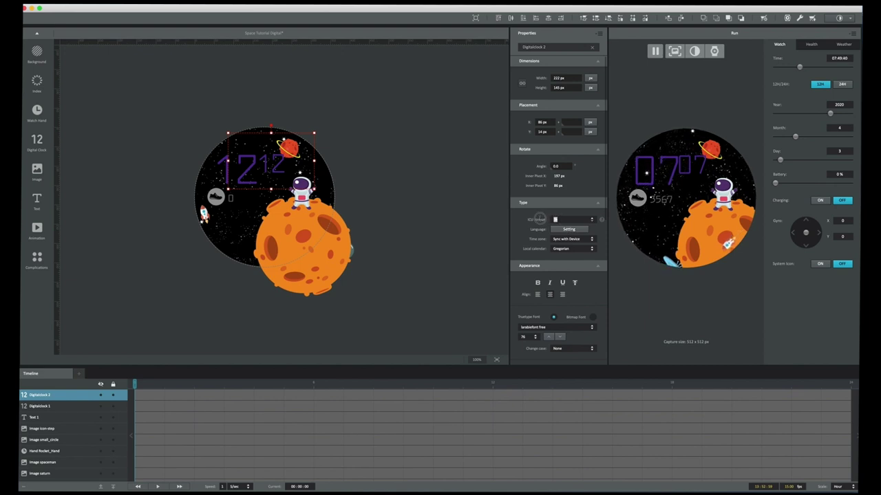
click(540, 220)
text(mm)
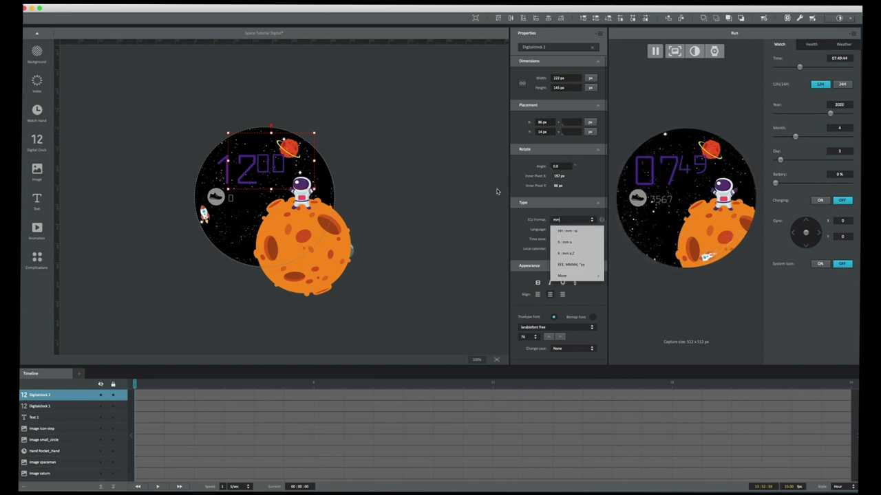
- Nudge the minute clock away from the hour digits to X 100 px
click(269, 169)
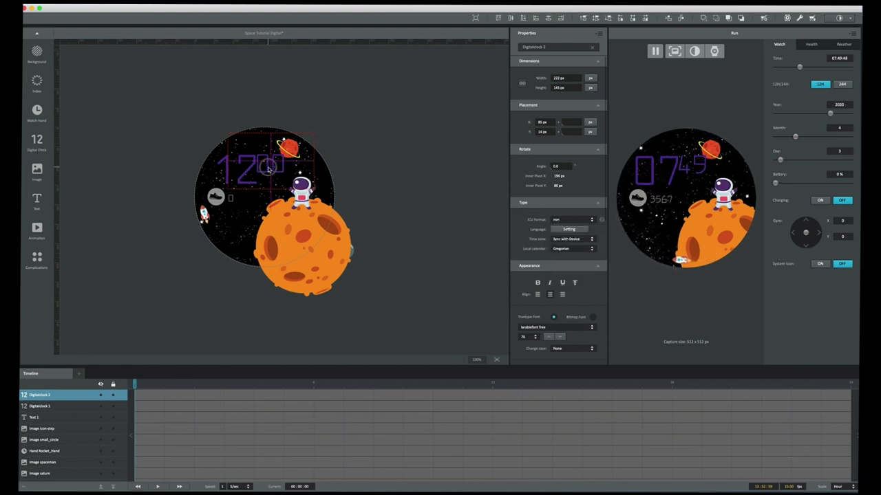
key(Right)
key(Right)
key(Right)
key(Right)
key(Right)
key(Right)
key(Right)
key(Right)
key(Right)
key(Right)
key(Right)
key(Right)
key(Right)
key(Right)
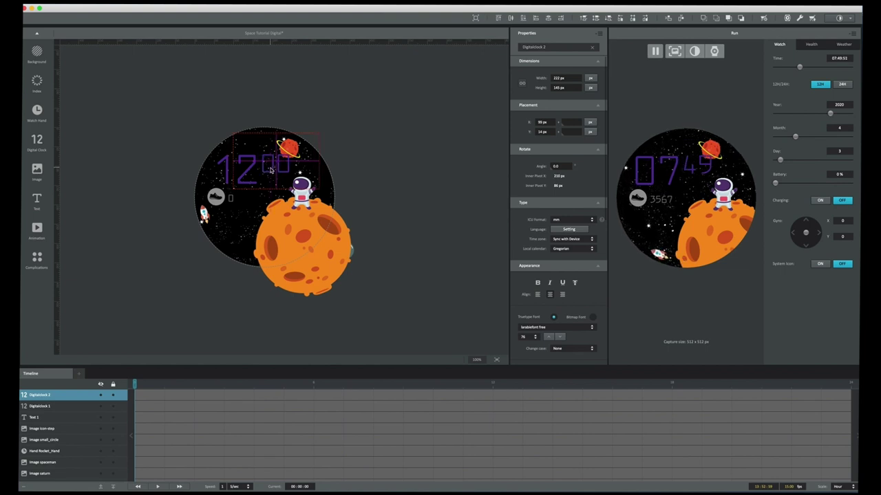
key(Right)
key(Right)
key(Right)
key(Right)
key(Right)
key(Right)
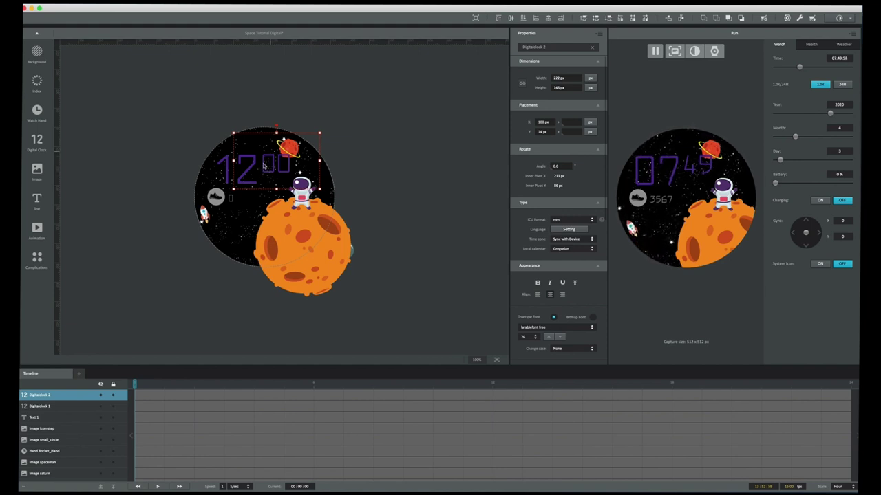
- Left-align the minute clock's text and move it beside the hour digits at about X 163, Y 14 px
click(538, 294)
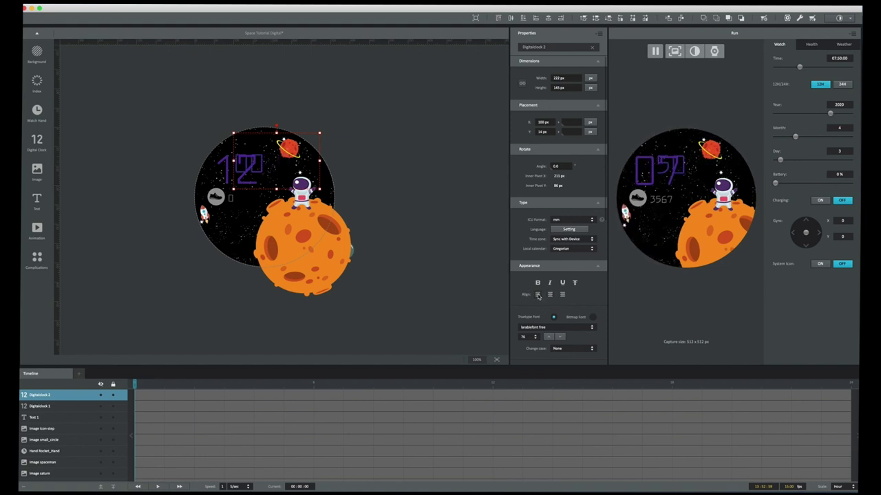
drag(262, 163, 283, 164)
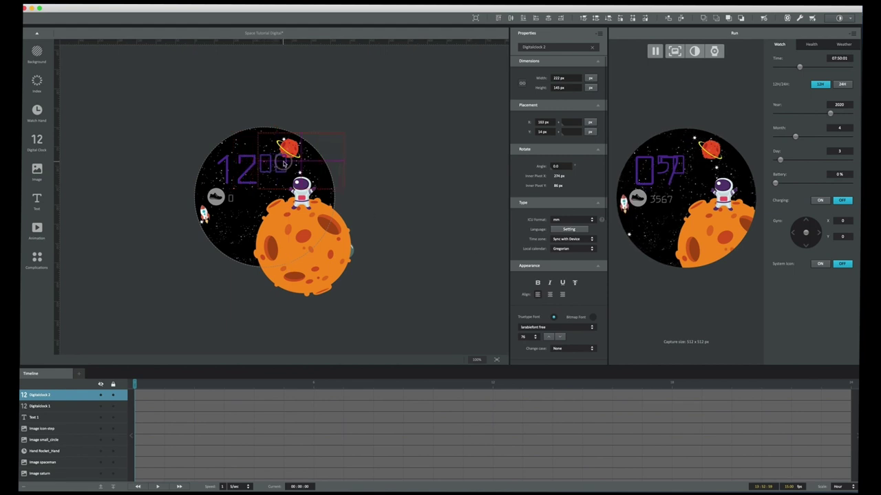
- Right-align the hour clock's text and move it back beside the minutes at X -56 px
click(241, 180)
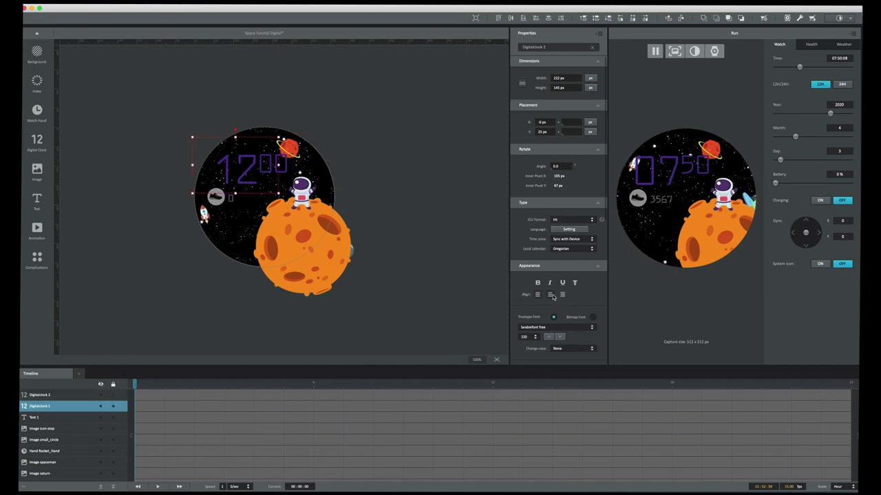
click(563, 295)
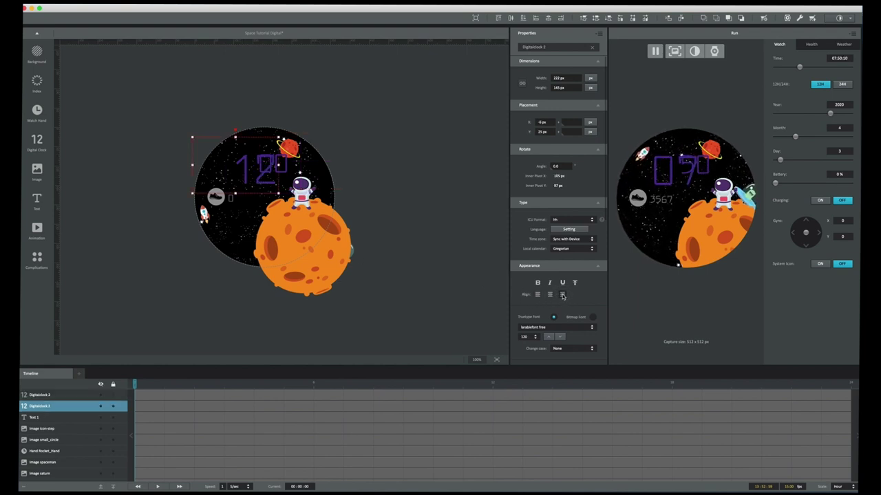
key(shift+Left)
key(shift+Left)
key(shift+Left)
key(shift+Left)
key(shift+Left)
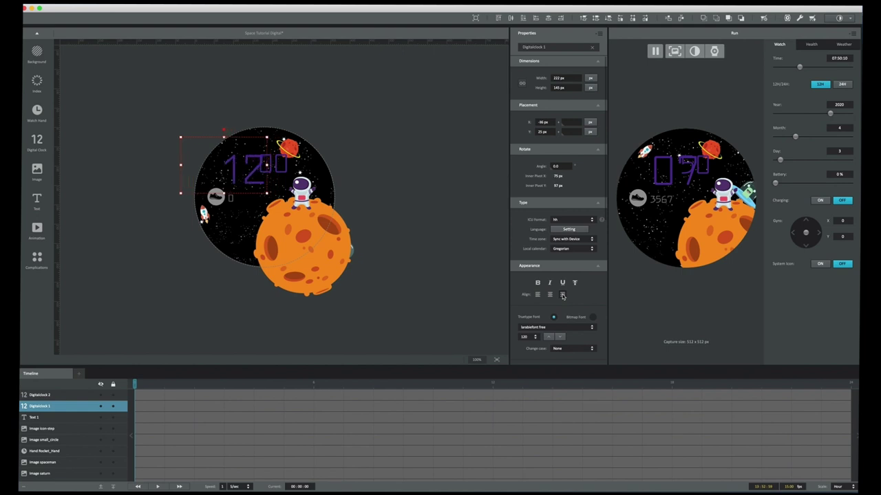
key(shift+Left)
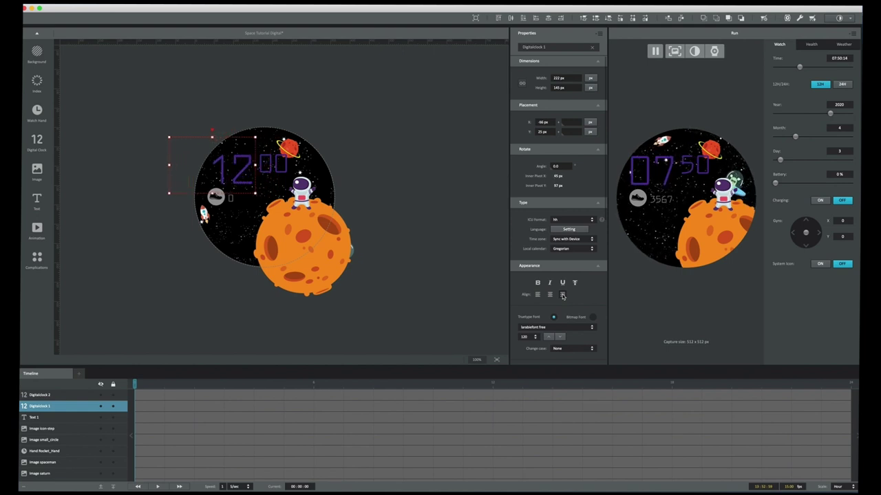
key(shift+Right)
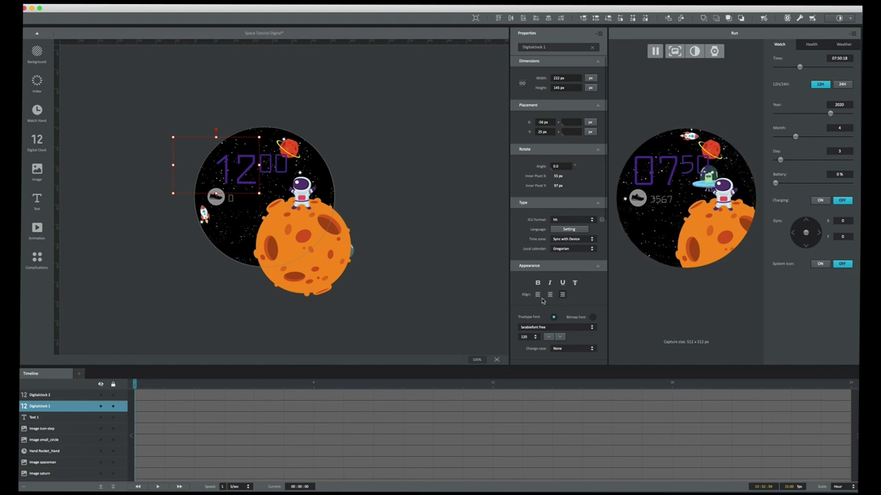
- Nudge the minute clock down to Y 16 px
click(275, 171)
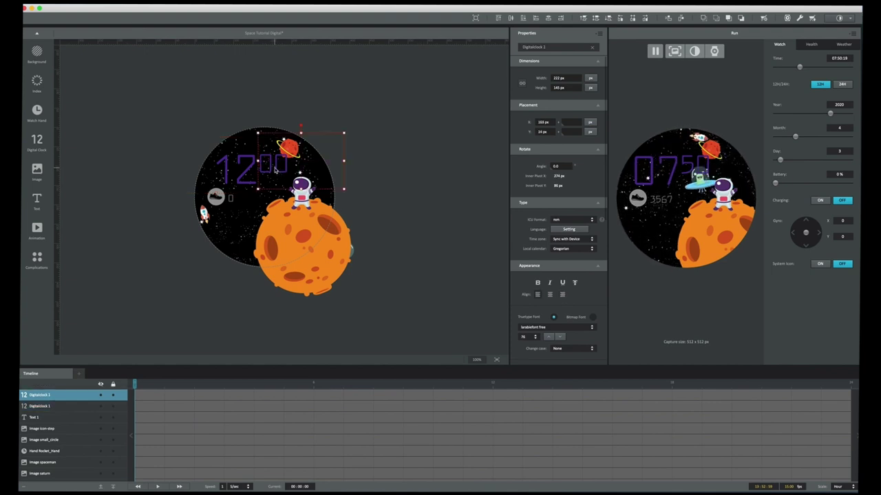
key(Down)
key(Down)
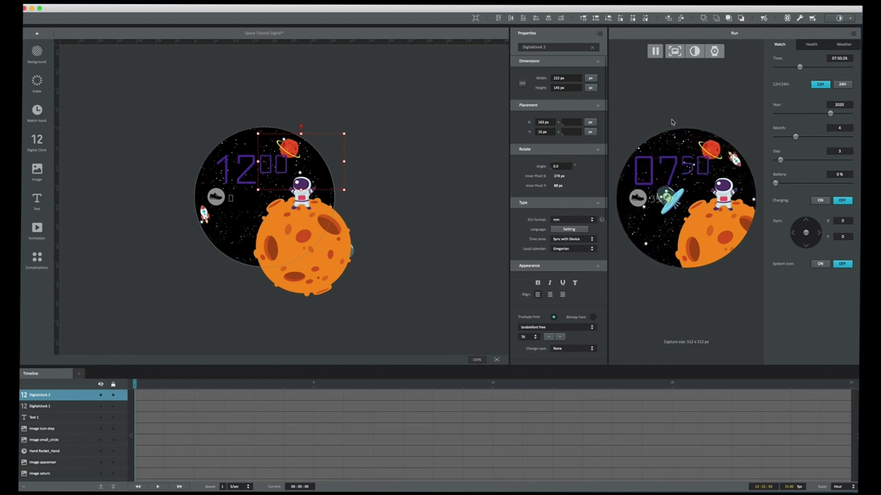
- Preview the face at about 06:33 and save the project, accepting the version notice
mouse_move(798, 67)
mouse_down()
mouse_move(816, 66)
mouse_move(797, 67)
mouse_up()
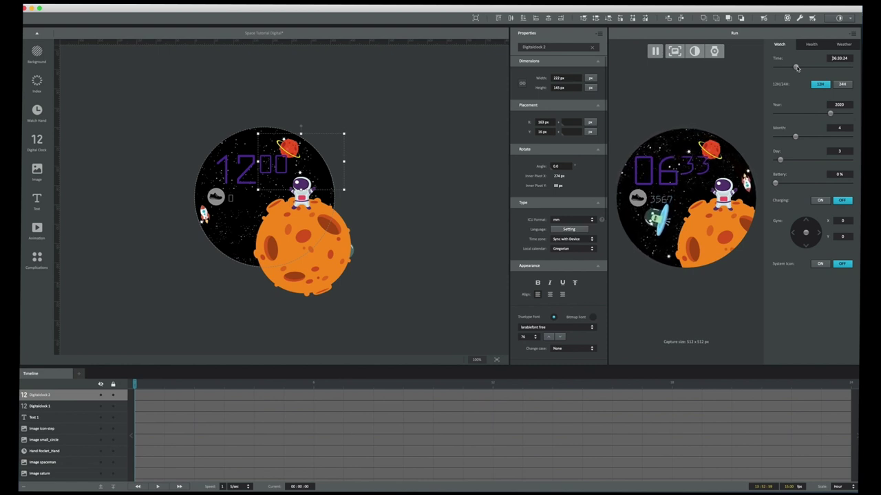
key(super+s)
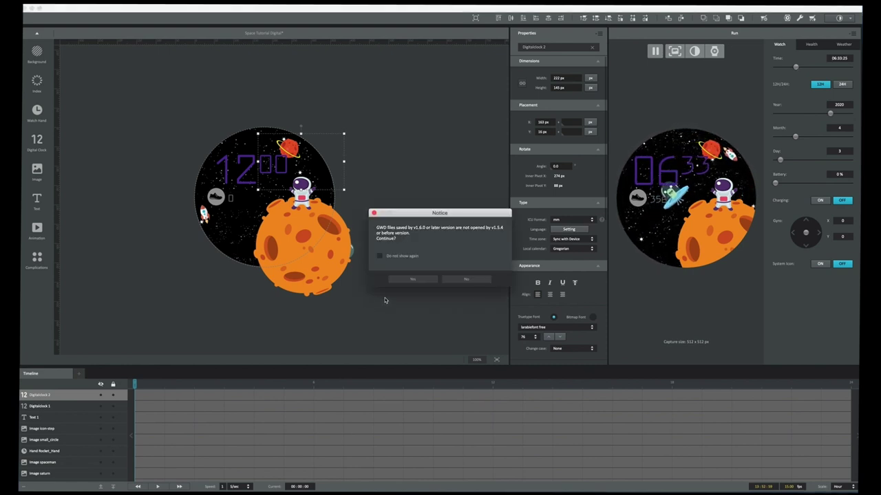
click(395, 278)
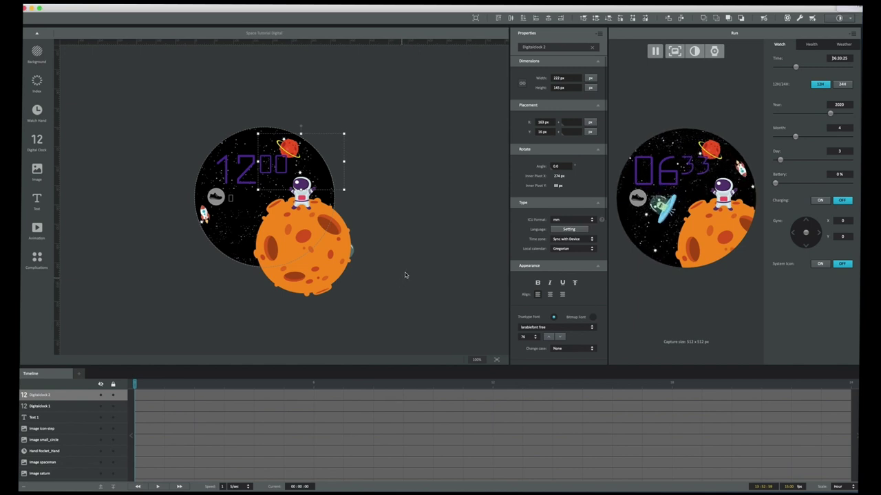
- Remove the old Always-on state and create a new one from the current digital design, dismissing the pixel ratio warning
click(838, 20)
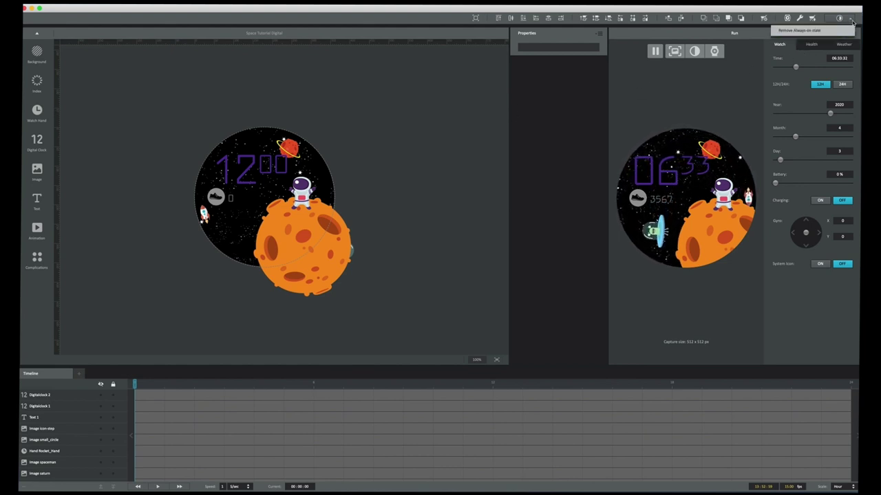
click(804, 34)
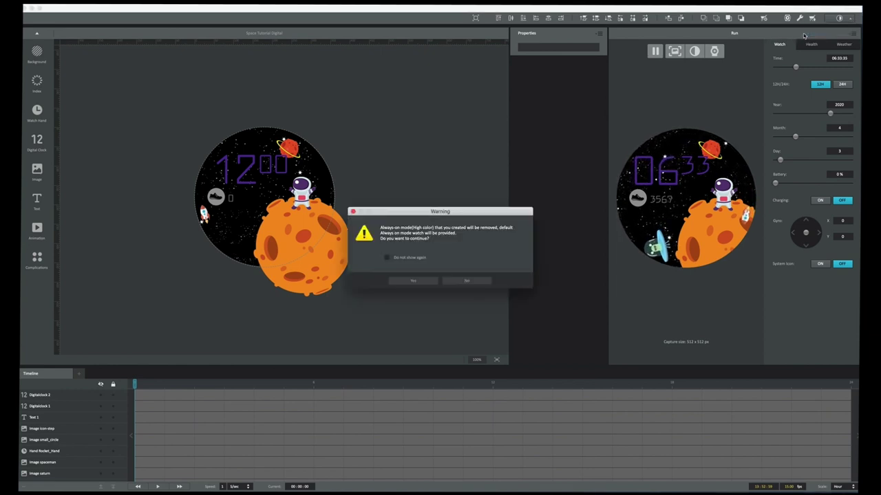
click(405, 282)
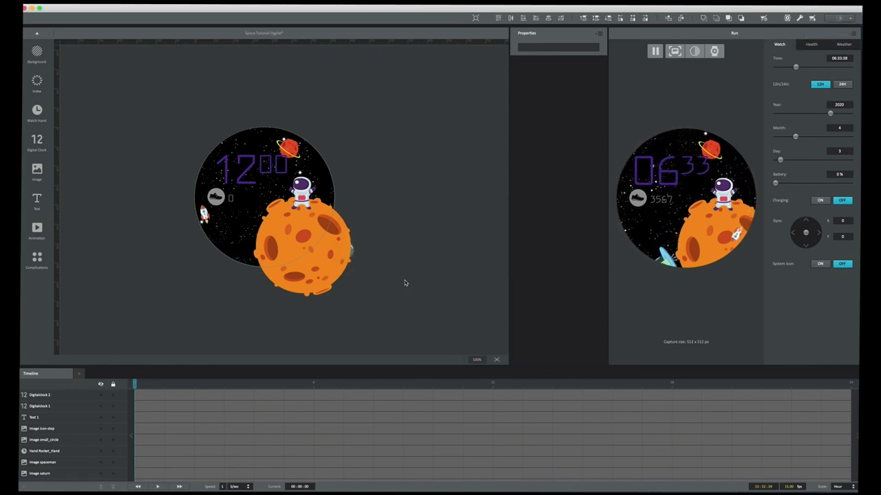
click(837, 19)
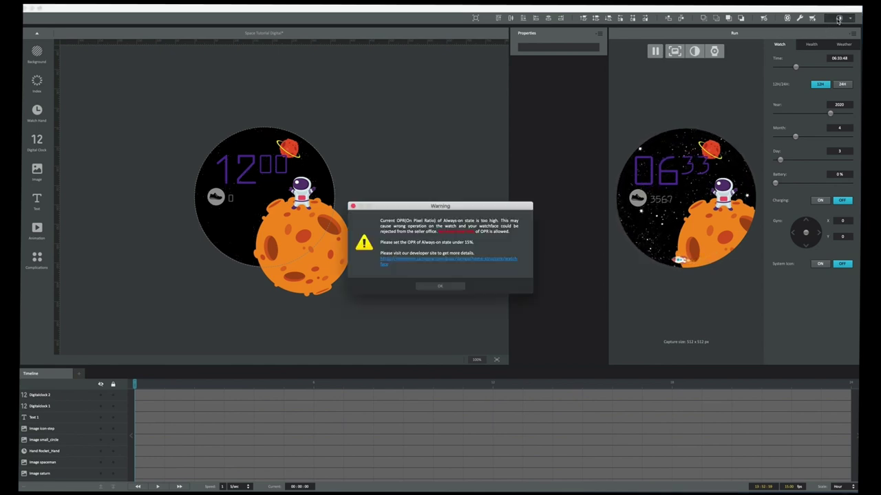
click(434, 288)
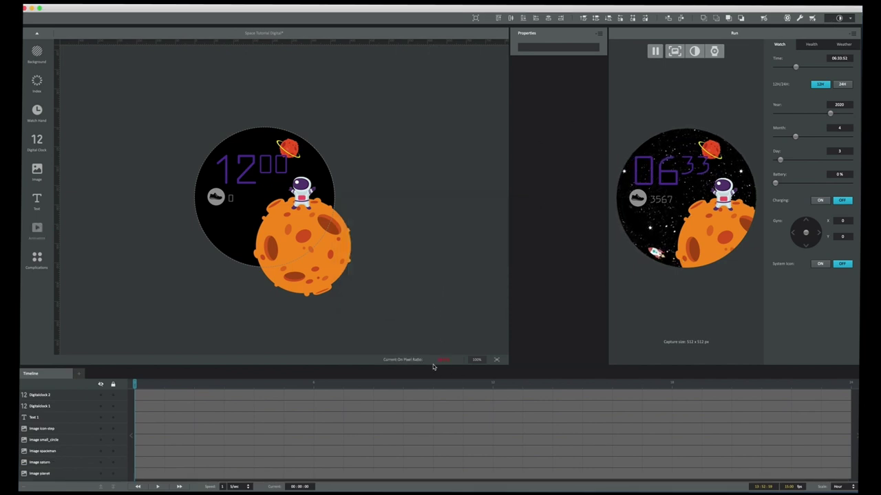
- Delete the step icon, its grey circle and the step count text from the Always-on state
click(216, 198)
key(Delete)
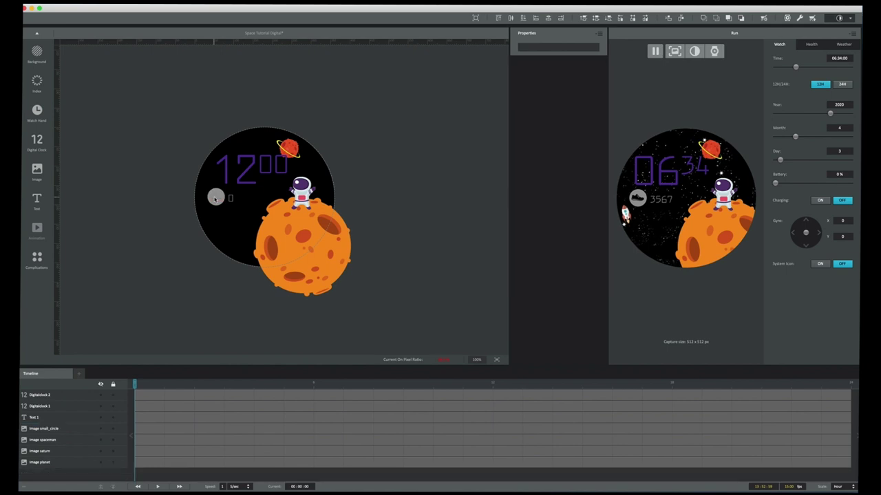
click(215, 198)
key(Delete)
click(231, 199)
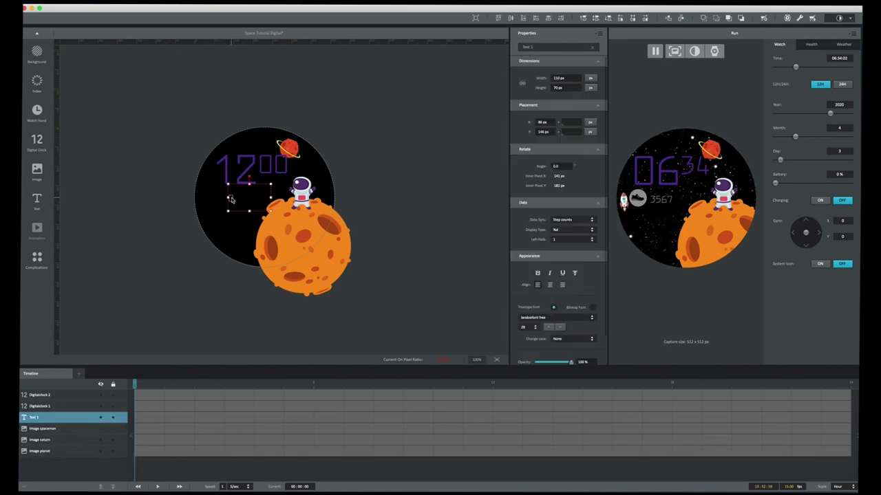
key(Delete)
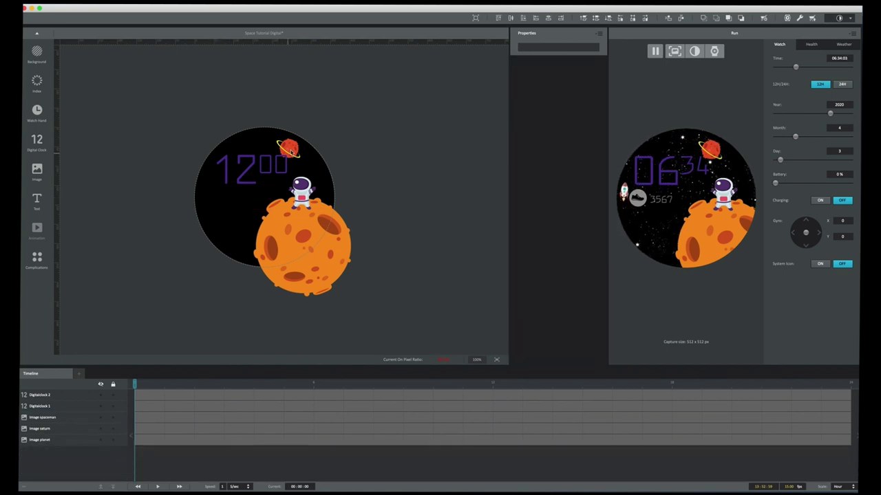
click(290, 151)
key(Delete)
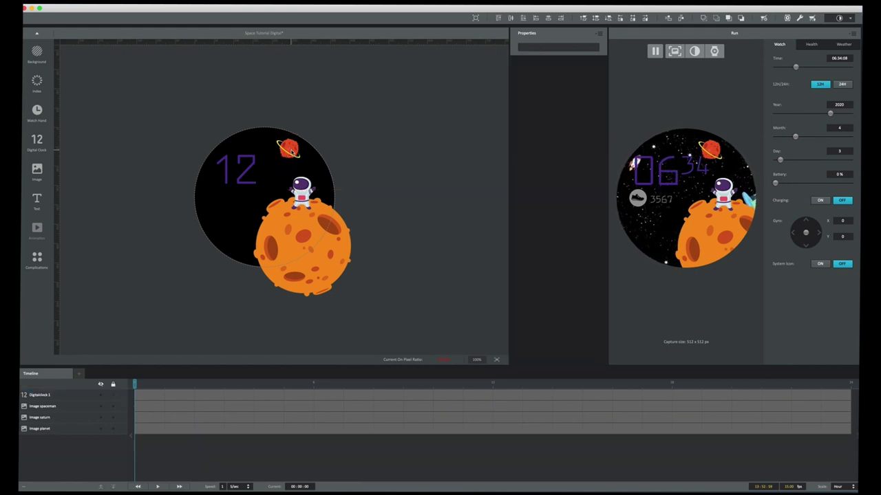
key(super+z)
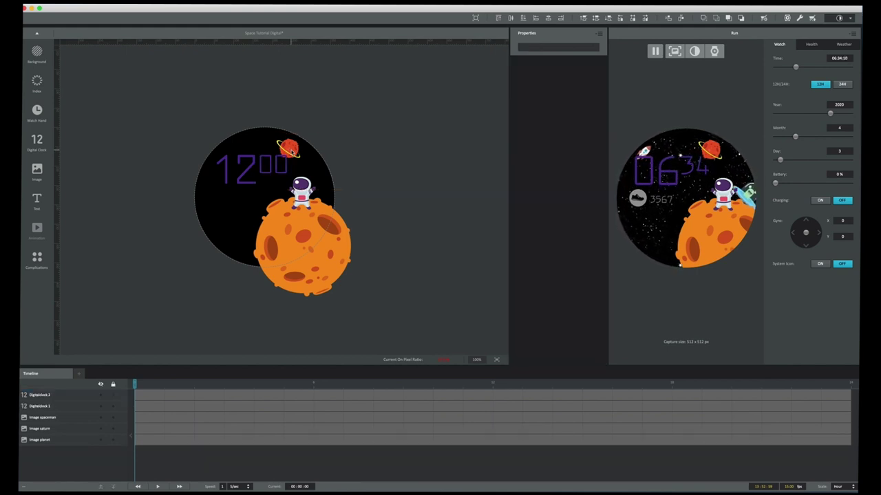
- Lock both digital clocks, then move the planet to about X 67, Y 250 px and the astronaut onto it at X 192, Y 208 px
click(113, 395)
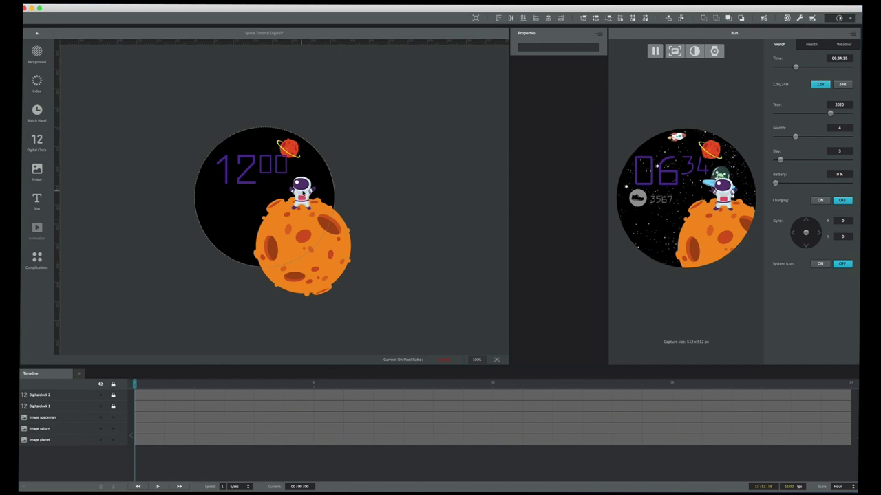
click(303, 196)
drag(294, 238, 263, 263)
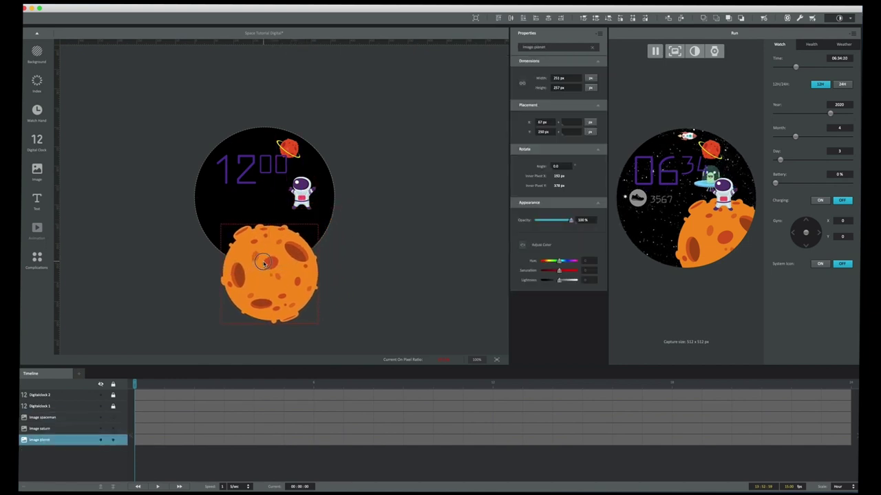
drag(301, 194, 283, 227)
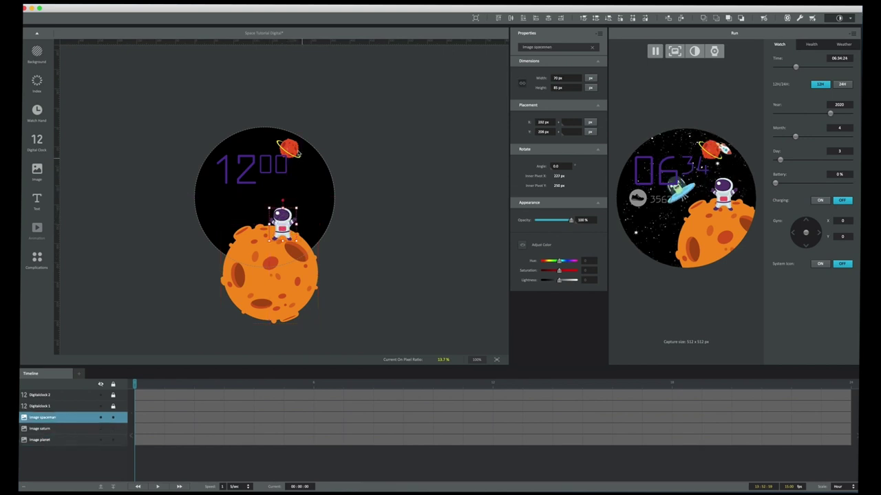
- Delete the Saturn image from the Always-on state
click(290, 147)
drag(292, 149, 309, 156)
key(Delete)
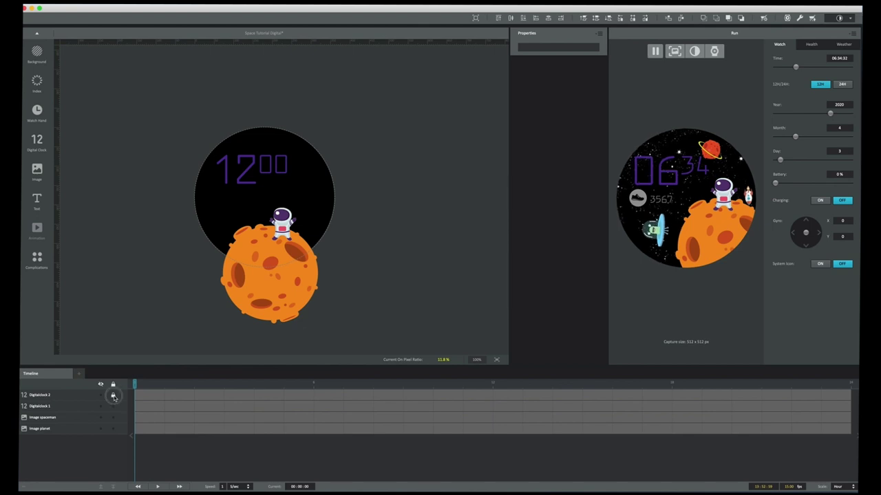
- Unlock both digital clocks and nudge them together down and right until the time is centred above the astronaut
drag(186, 122, 344, 201)
drag(156, 100, 377, 230)
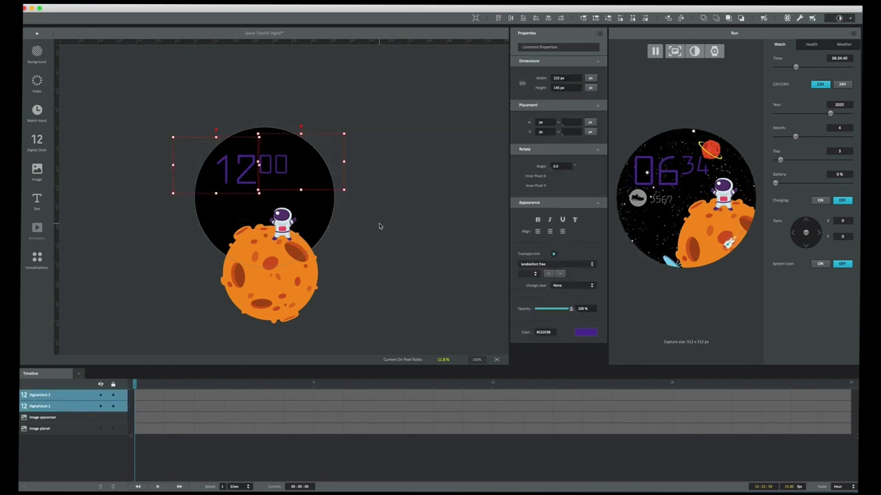
key(Down)
key(Down)
key(Down)
key(Down)
key(Down)
key(Down)
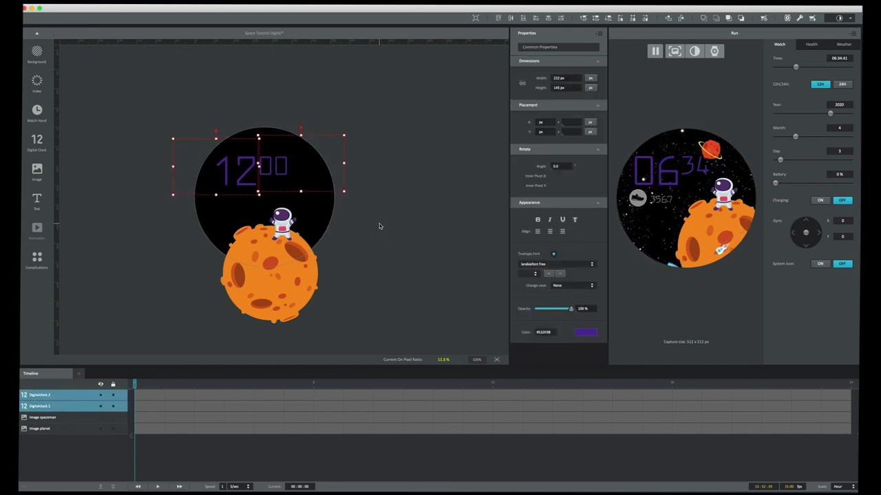
key(Down)
key(Down)
key(Right)
key(Right)
key(Right)
key(Right)
key(Down)
key(Down)
key(Down)
key(Down)
key(Down)
key(Down)
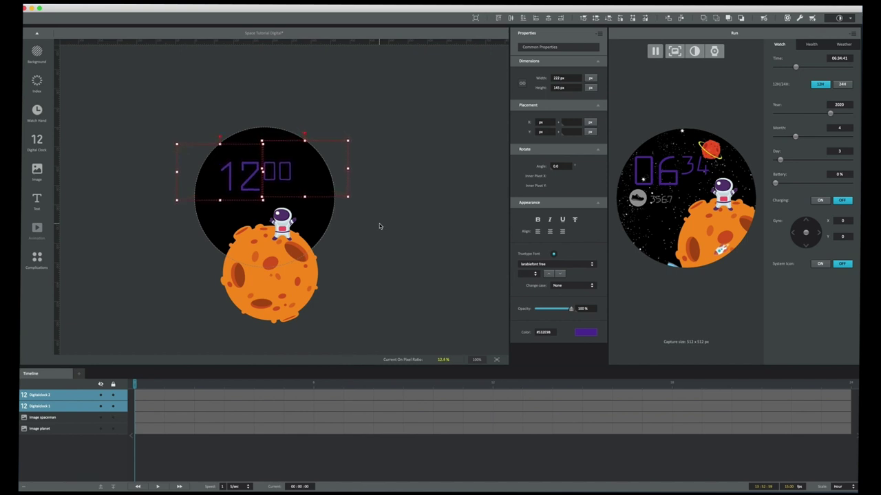
key(Right)
key(Right)
key(Right)
key(Right)
key(Right)
key(Right)
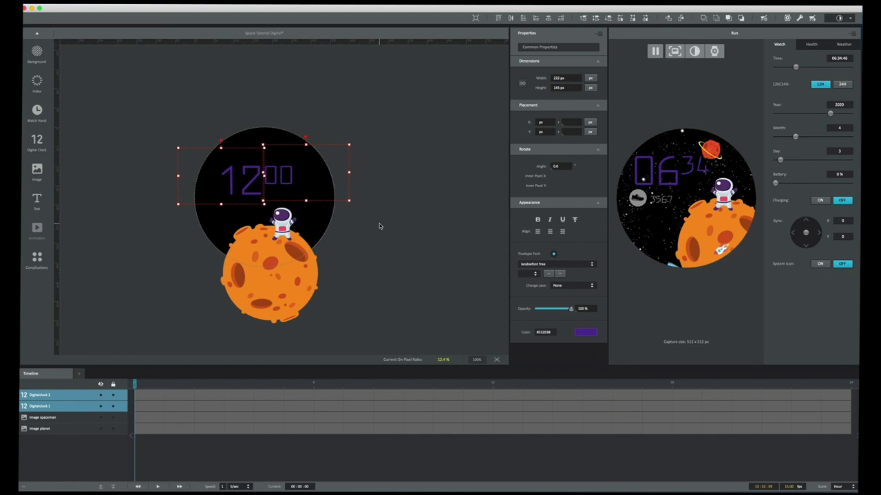
key(Right)
key(Right)
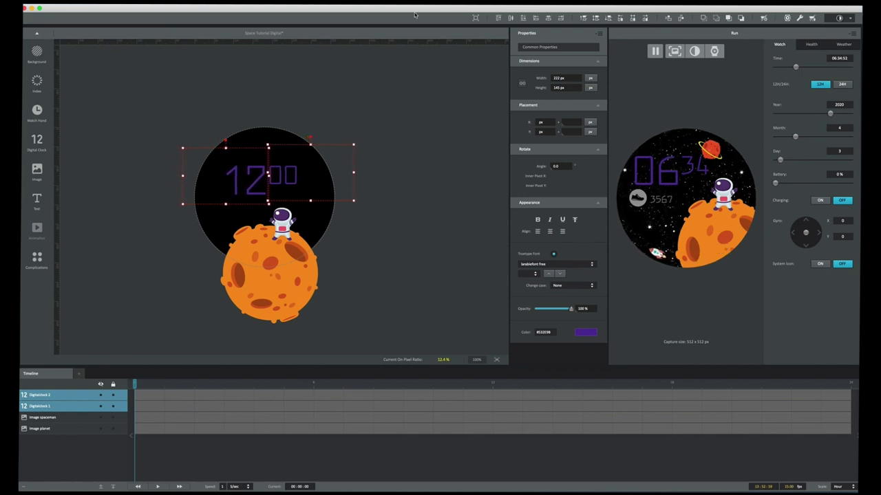
click(421, 109)
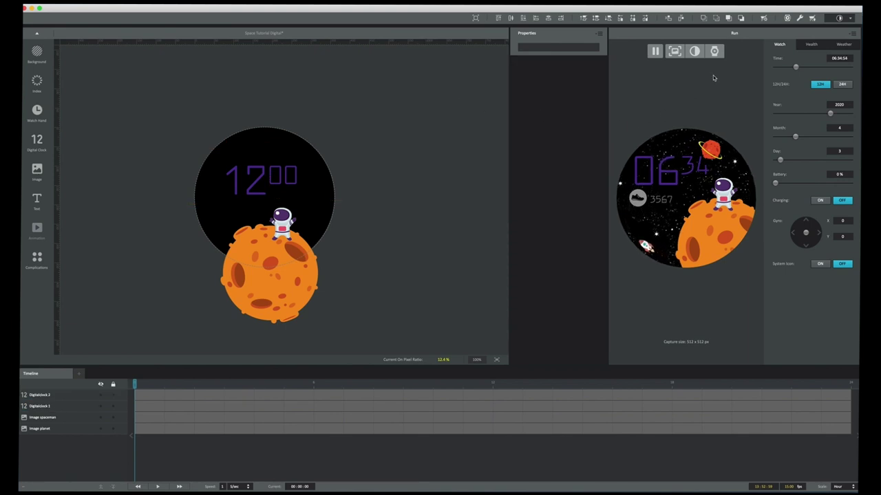
- Preview the Always-on state, return the preview to the active face, and save the project, accepting the version notice
click(694, 52)
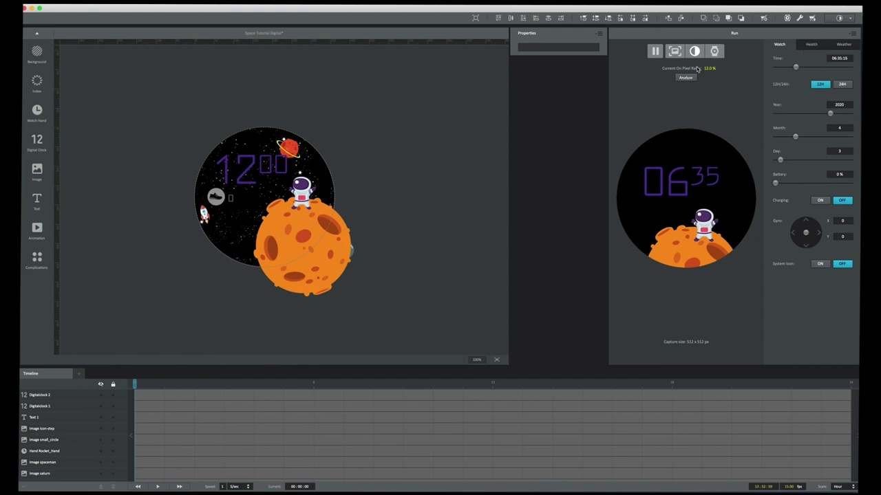
click(694, 52)
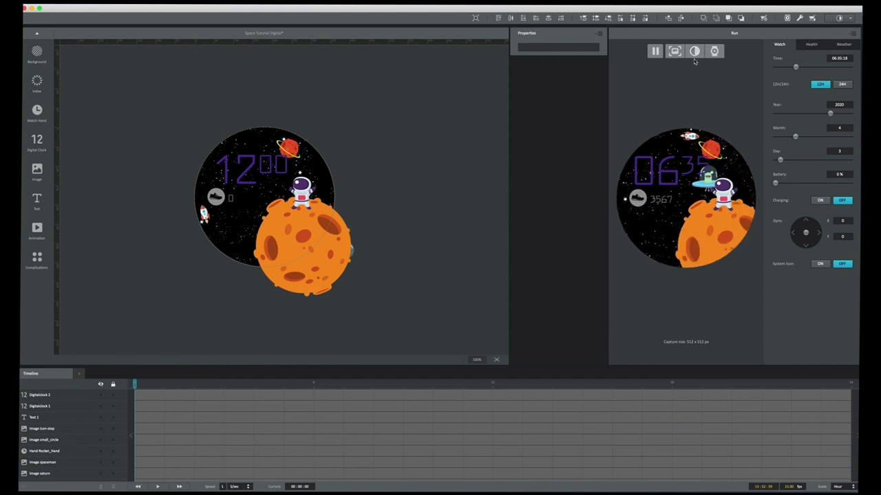
key(super+s)
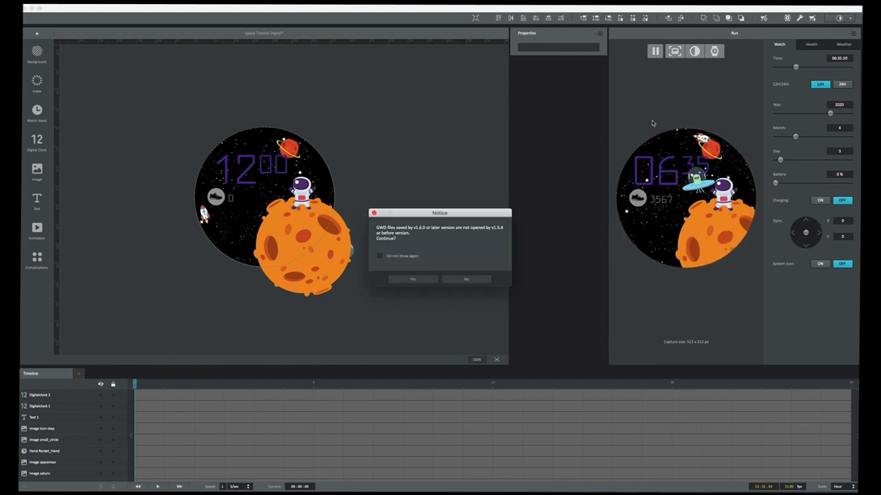
click(413, 279)
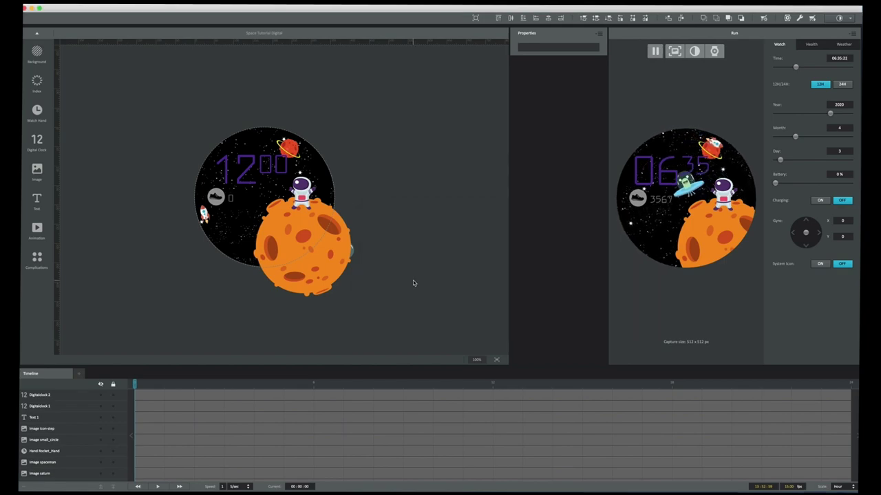